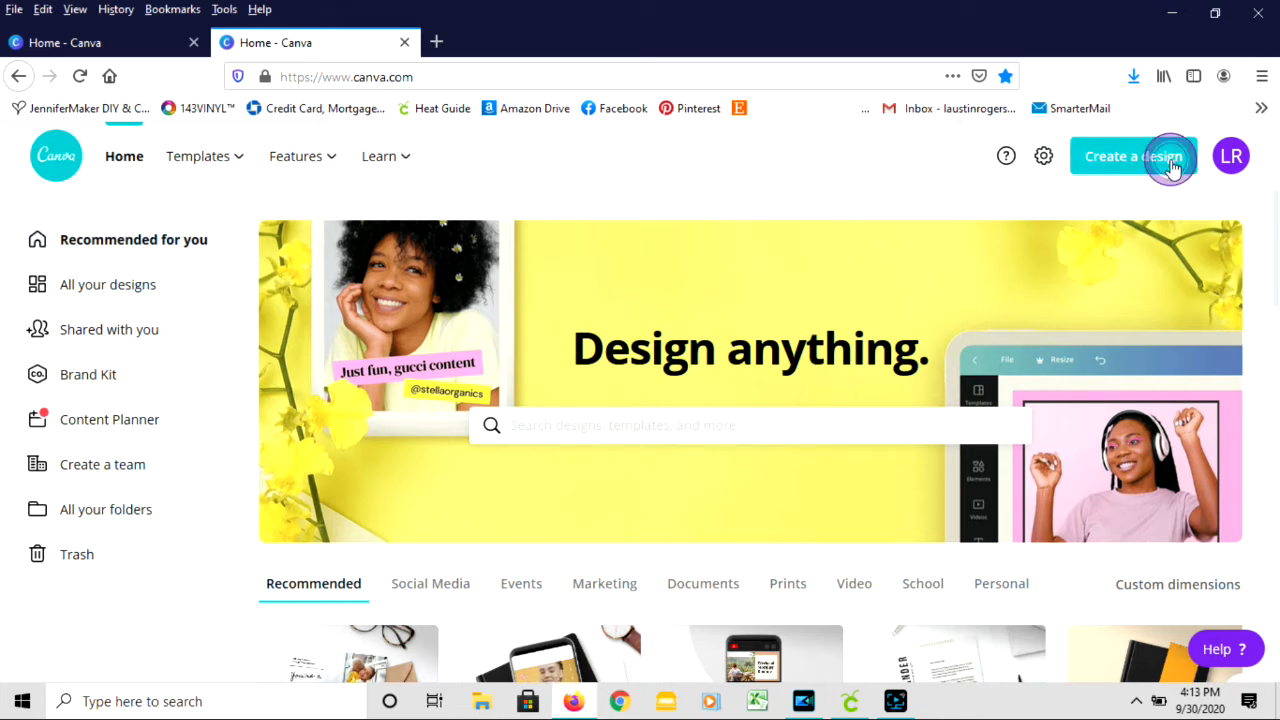
- Open the list of design types for starting a new design
left_click(1170, 165)
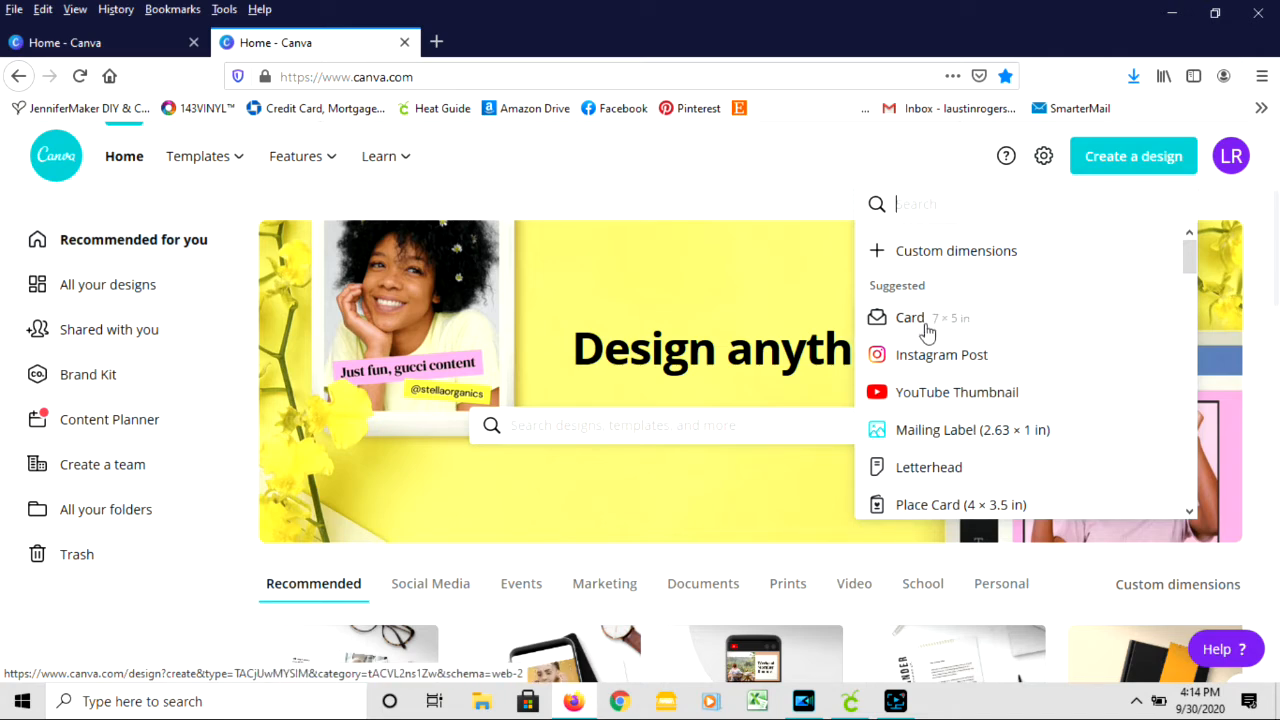
left_click(951, 252)
left_click(1140, 262)
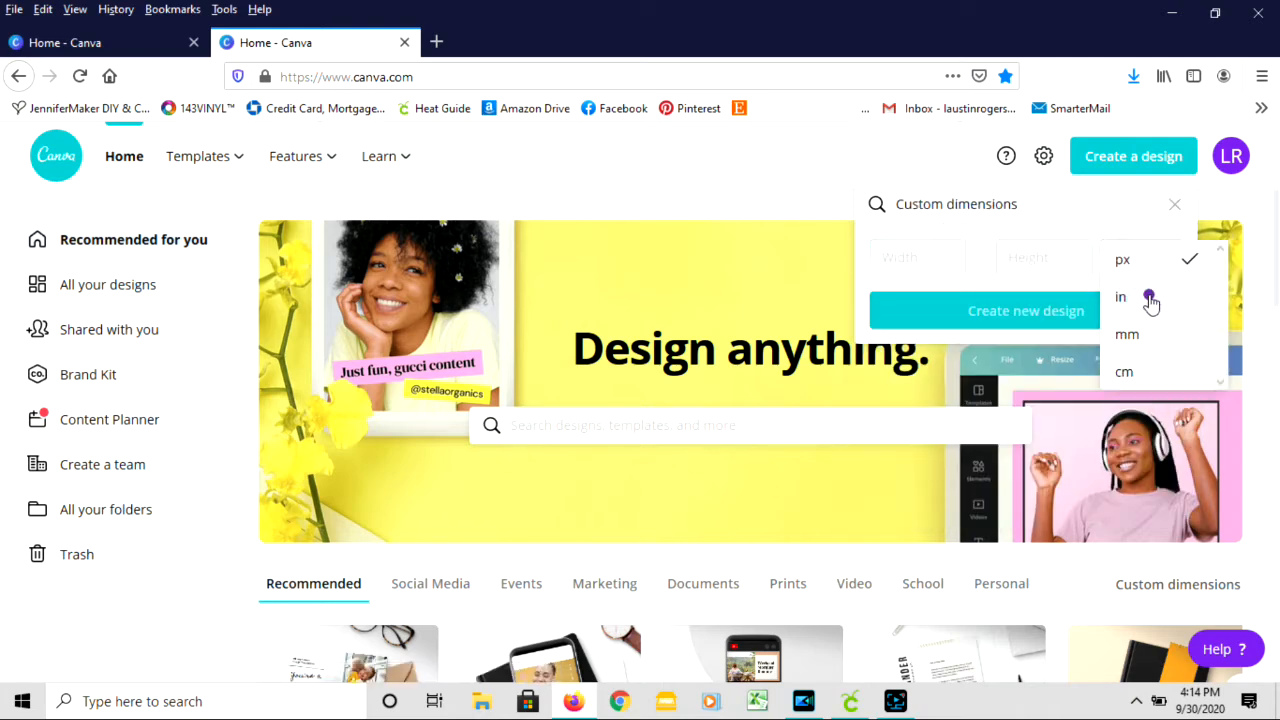
left_click(1147, 291)
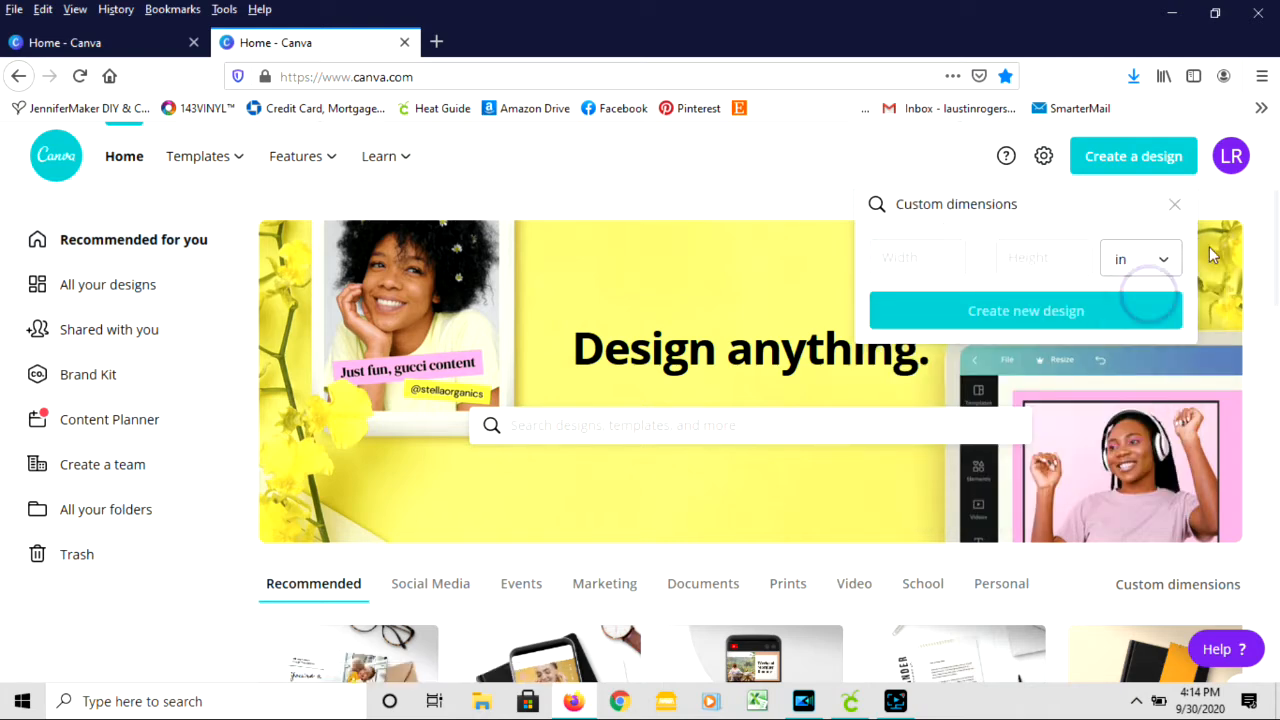
left_click(1174, 205)
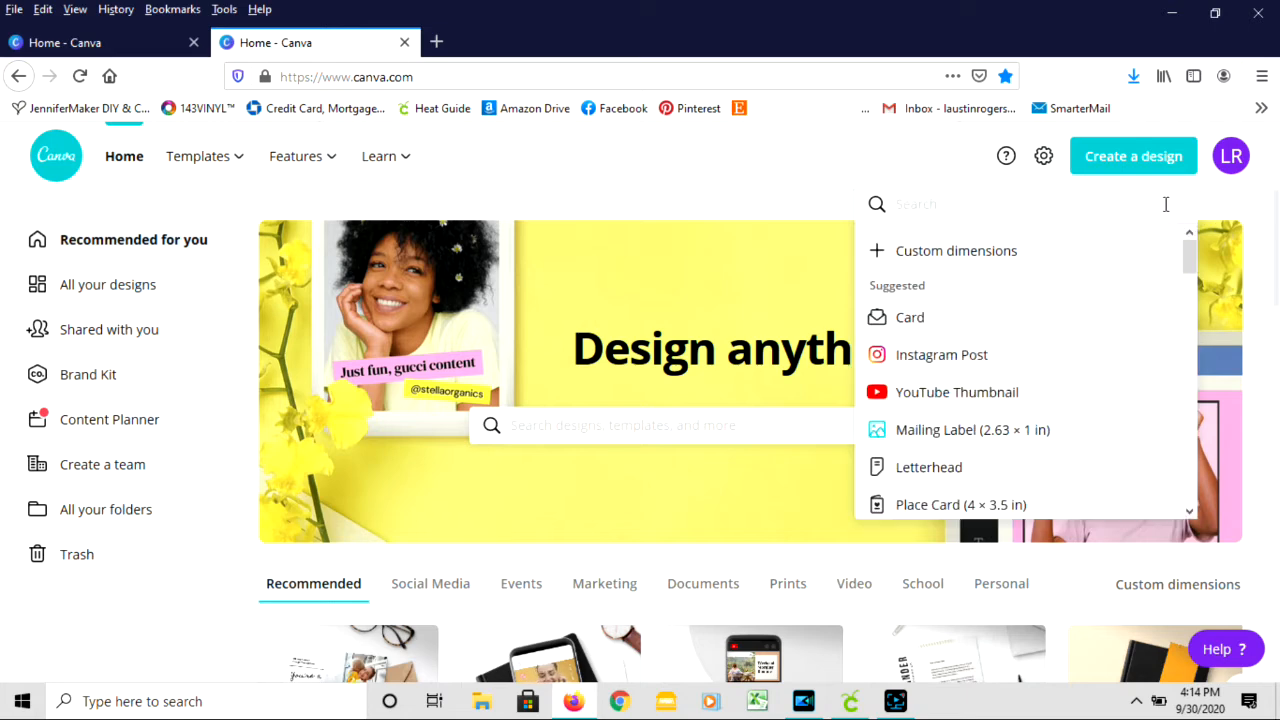
- Create a new 7 × 5 in Card design
left_click(911, 320)
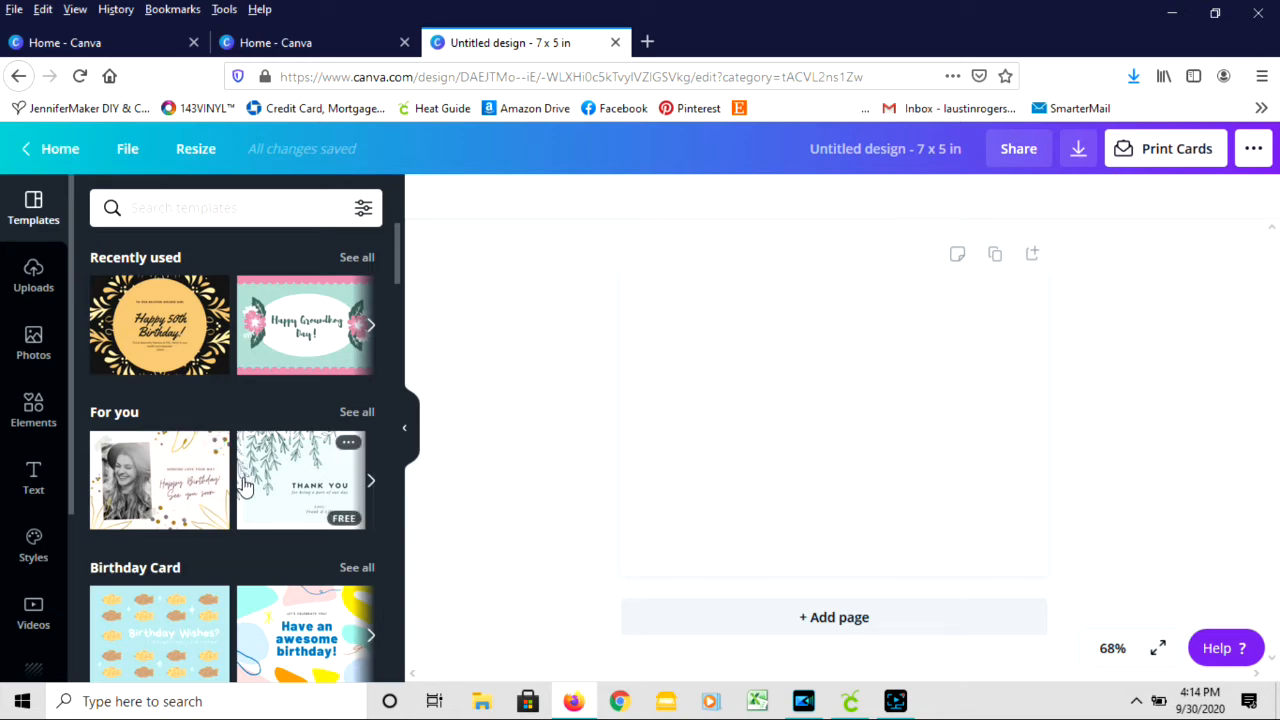
- Apply the recently used Happy 50th Birthday template to the blank card, and undo it
left_click(174, 337)
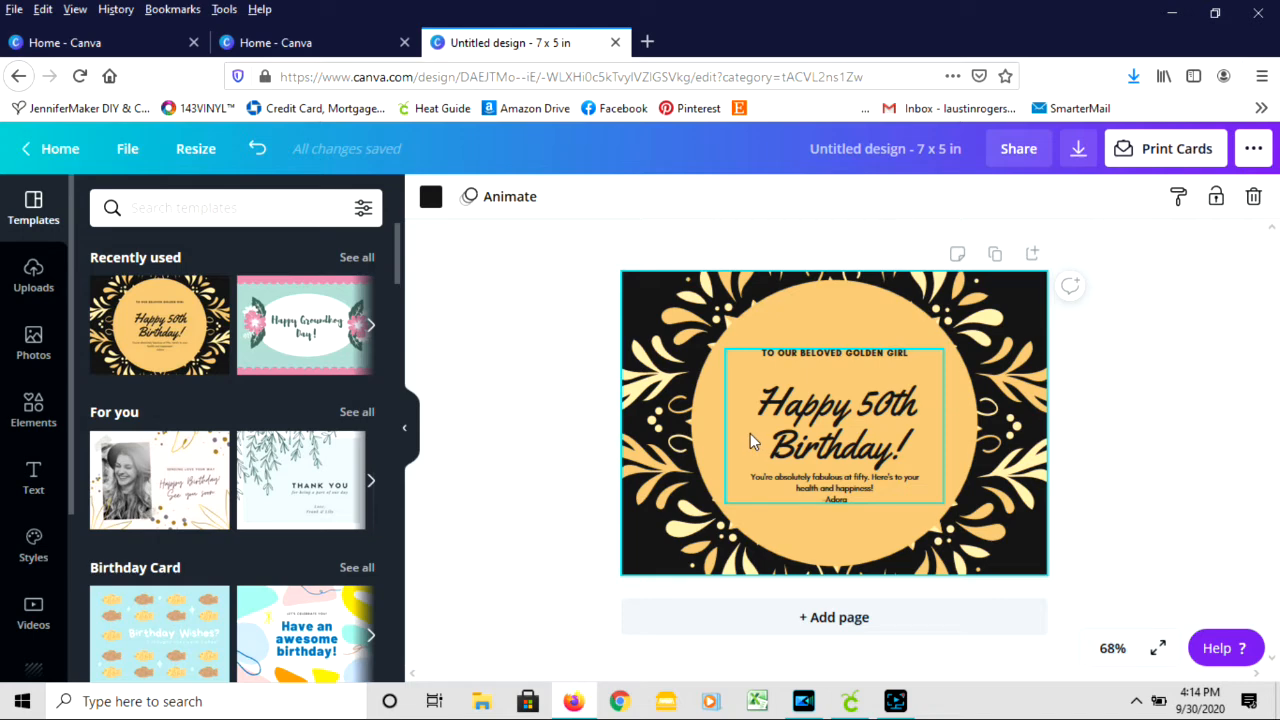
left_click(258, 150)
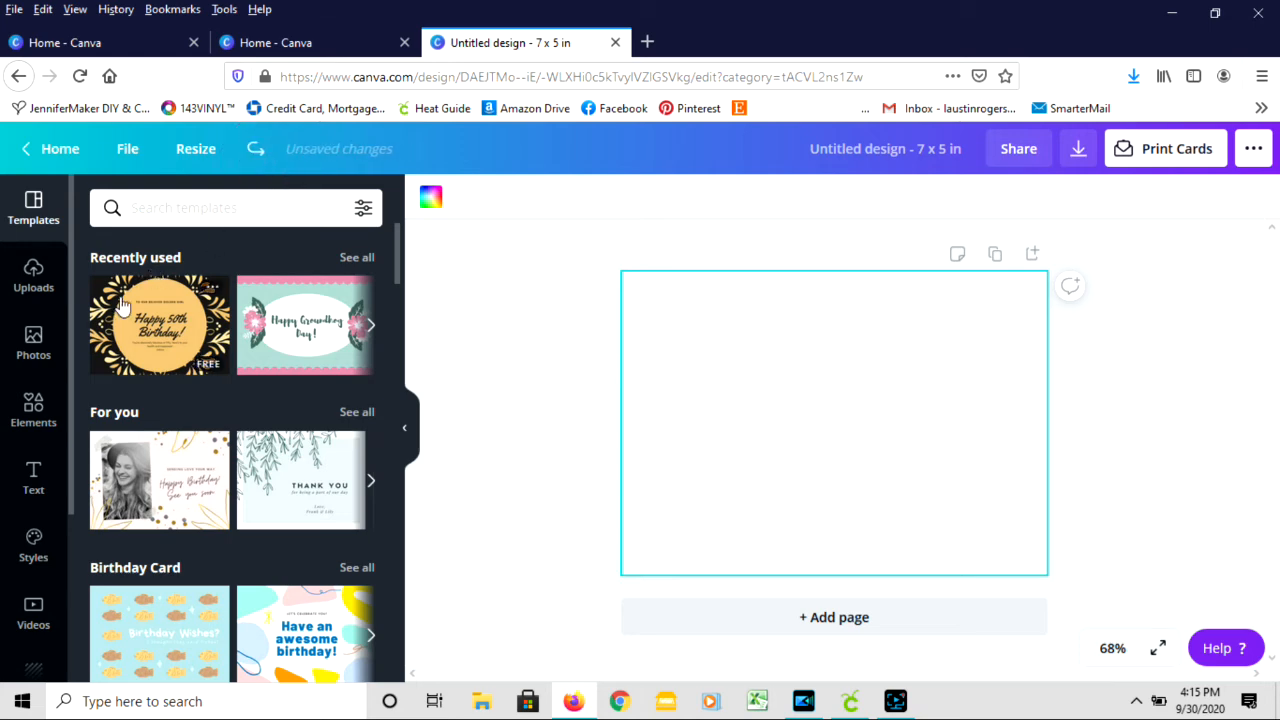
- Browse the device's FREEBIES folder for clipart to upload, and close the file picker without choosing a file
left_click(35, 280)
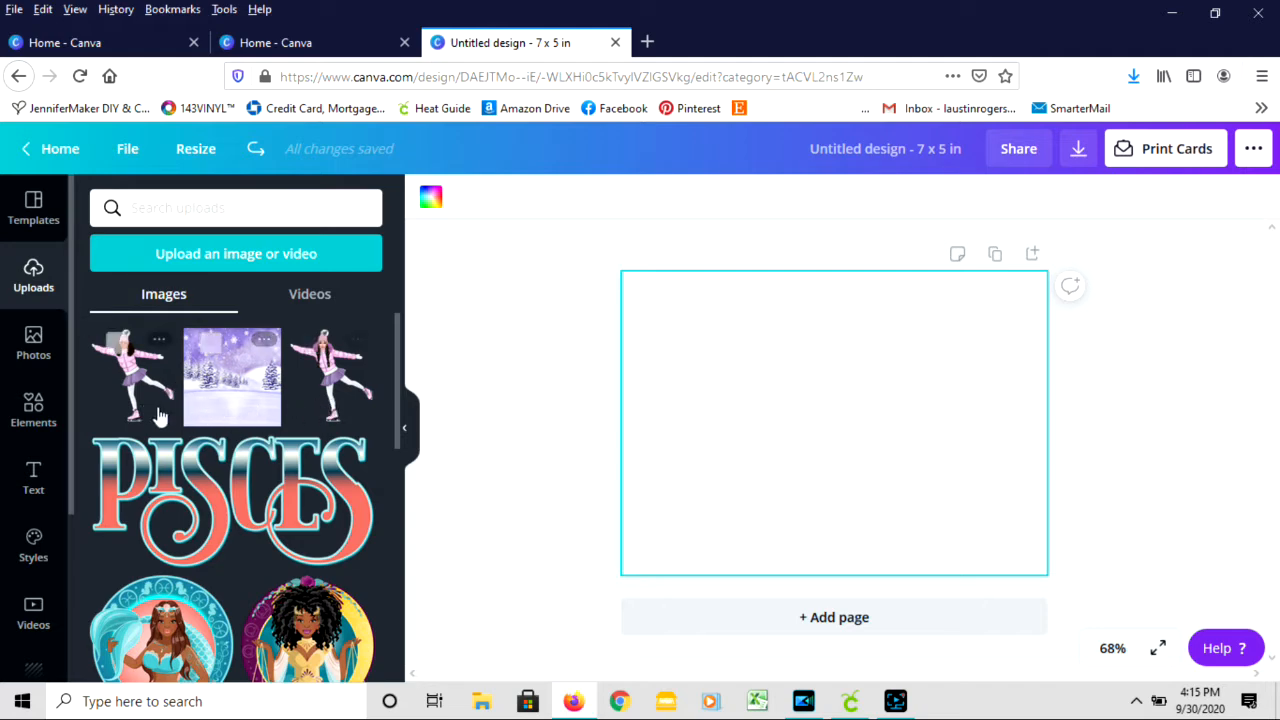
left_click(189, 258)
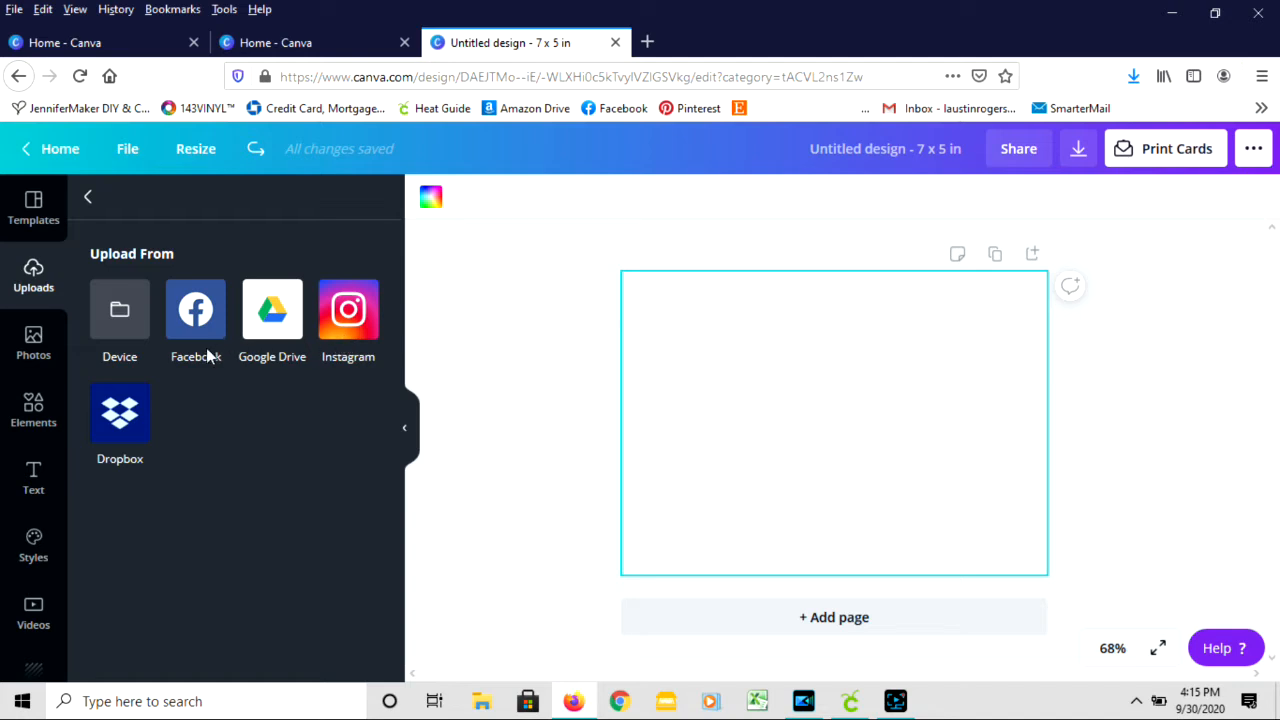
left_click(120, 326)
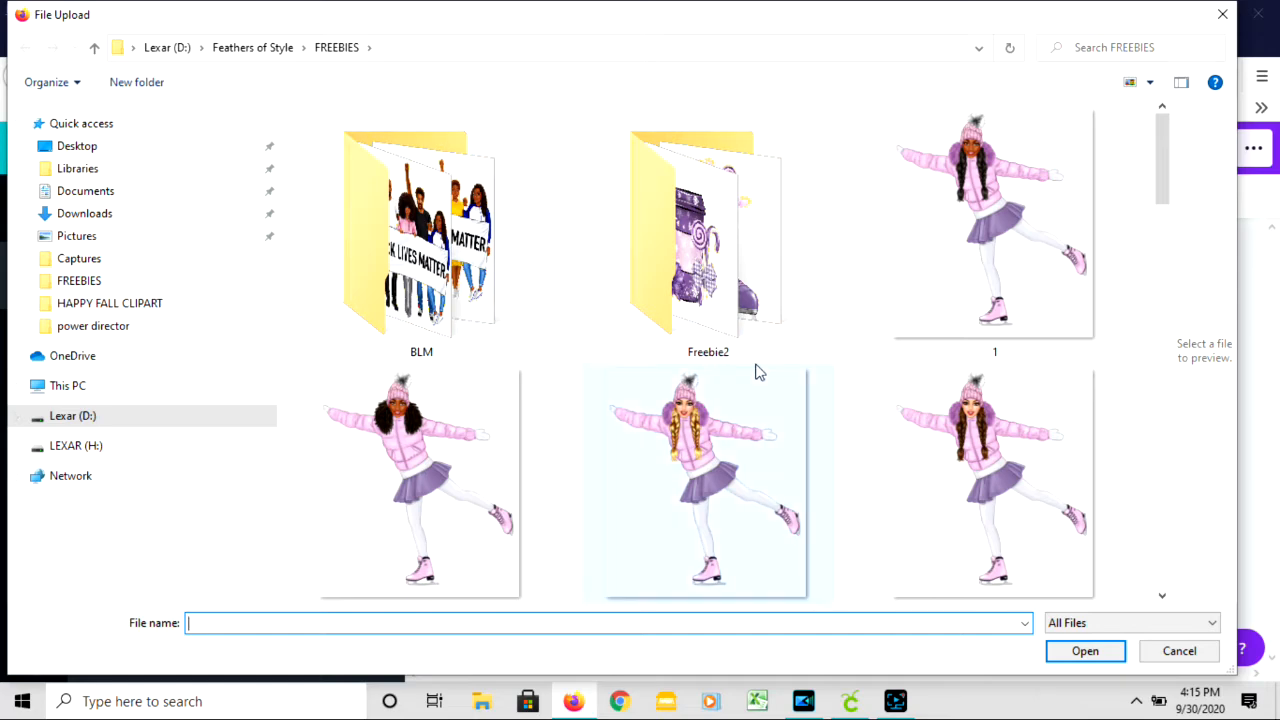
scroll(757, 374, "down", 10)
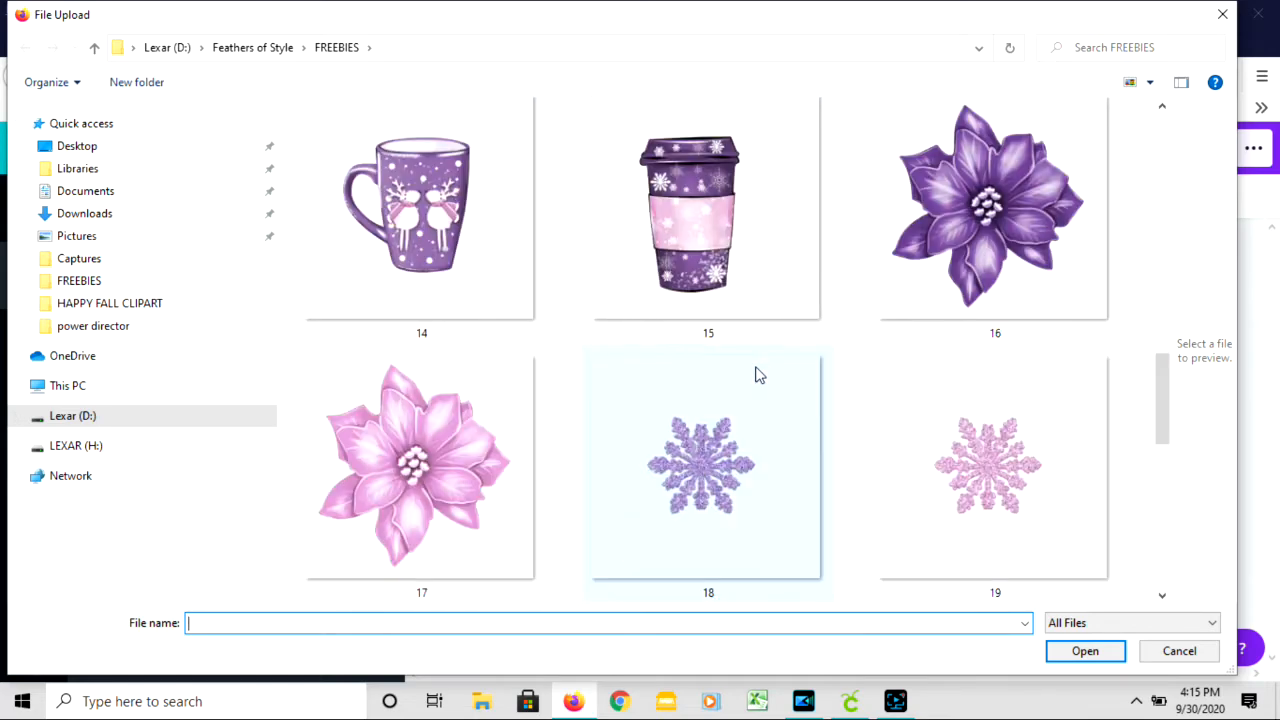
scroll(757, 374, "up", 10)
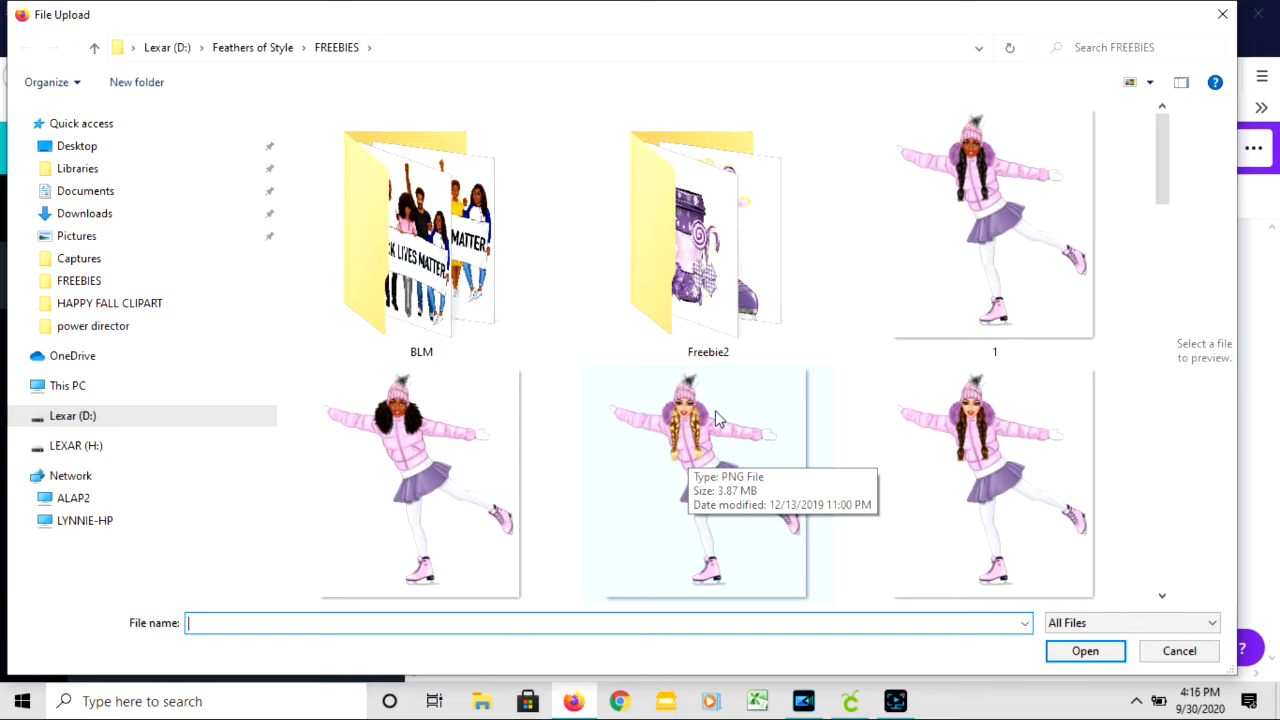
scroll(715, 410, "down", 3)
scroll(715, 407, "down", 3)
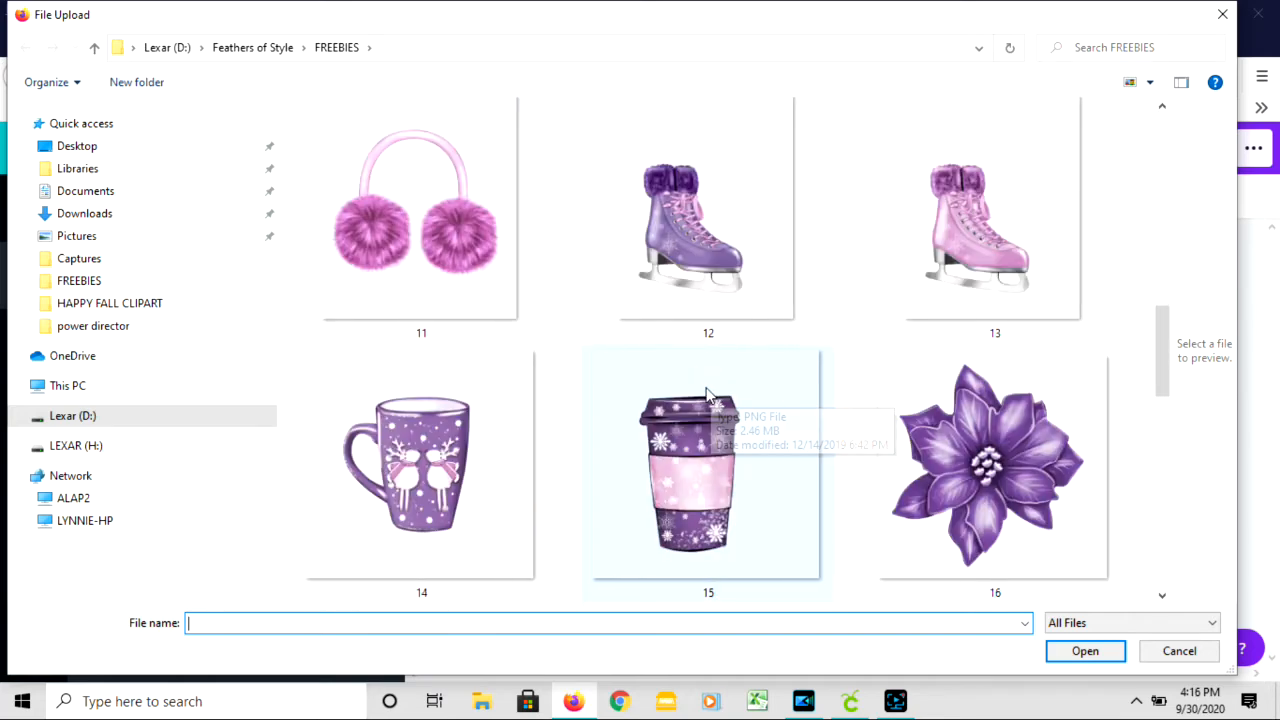
scroll(710, 399, "down", 2)
scroll(705, 392, "down", 5)
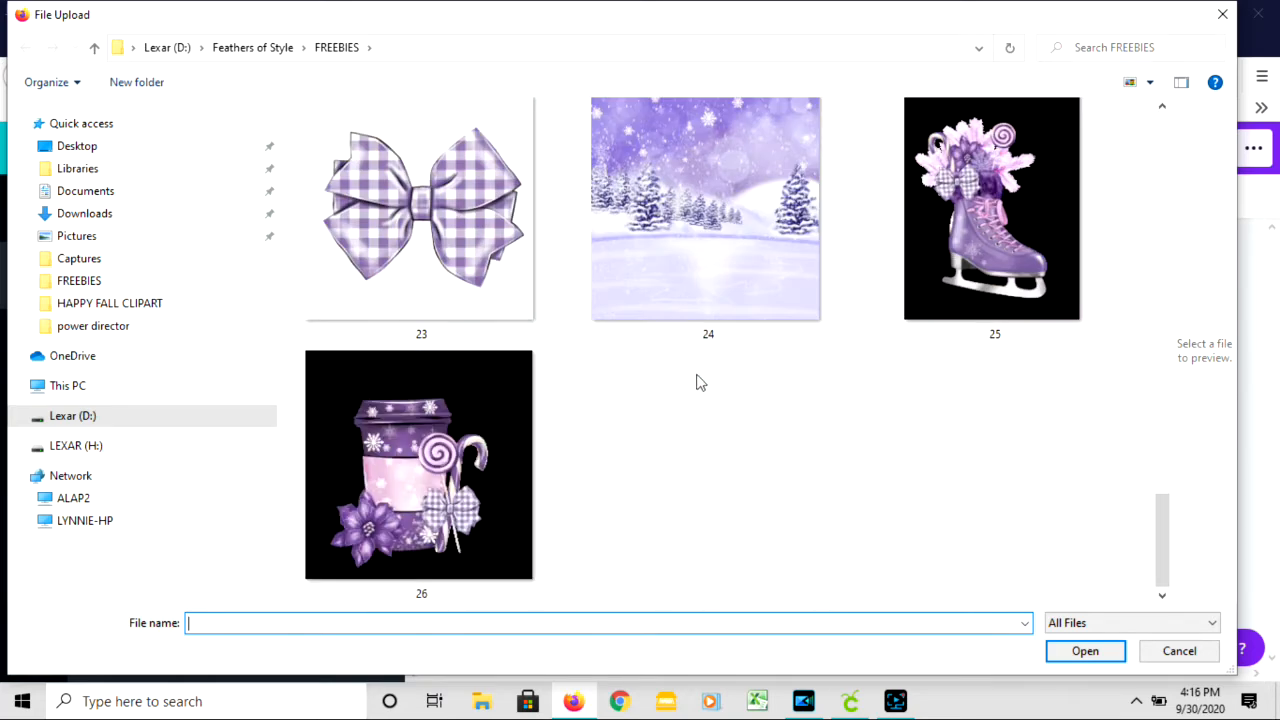
scroll(686, 372, "up", 9)
scroll(686, 375, "up", 3)
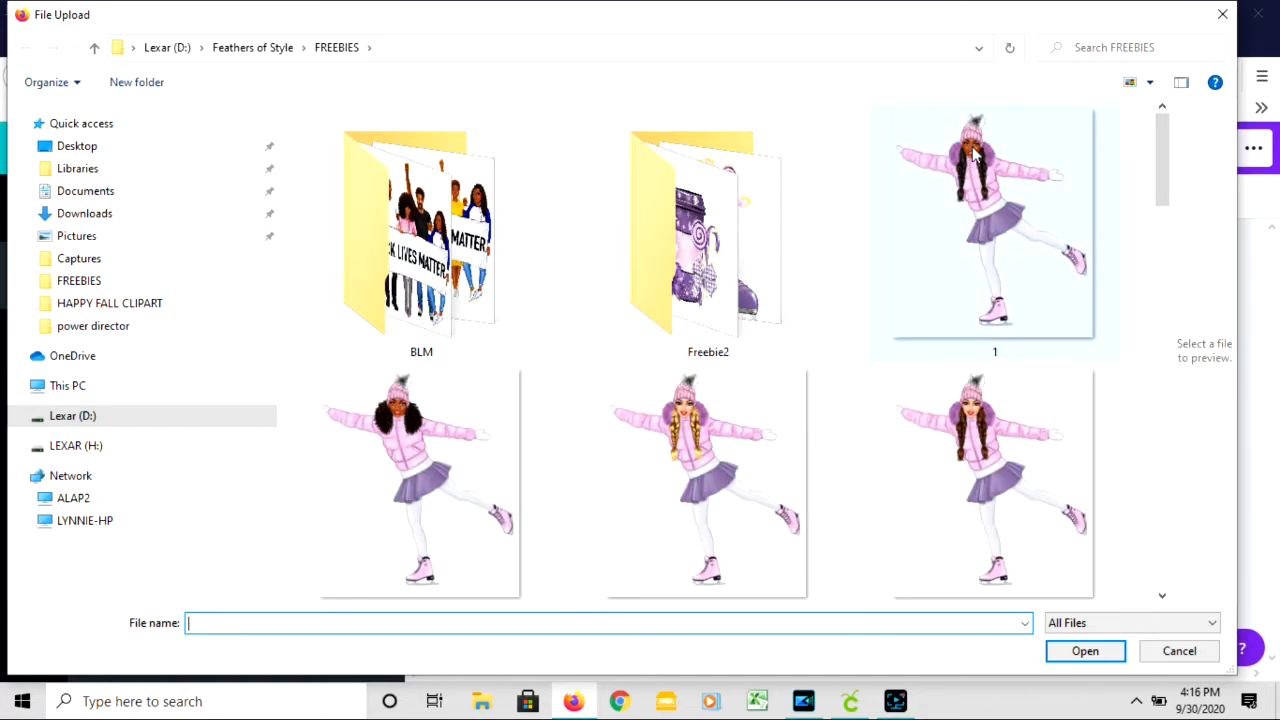
left_click(1222, 14)
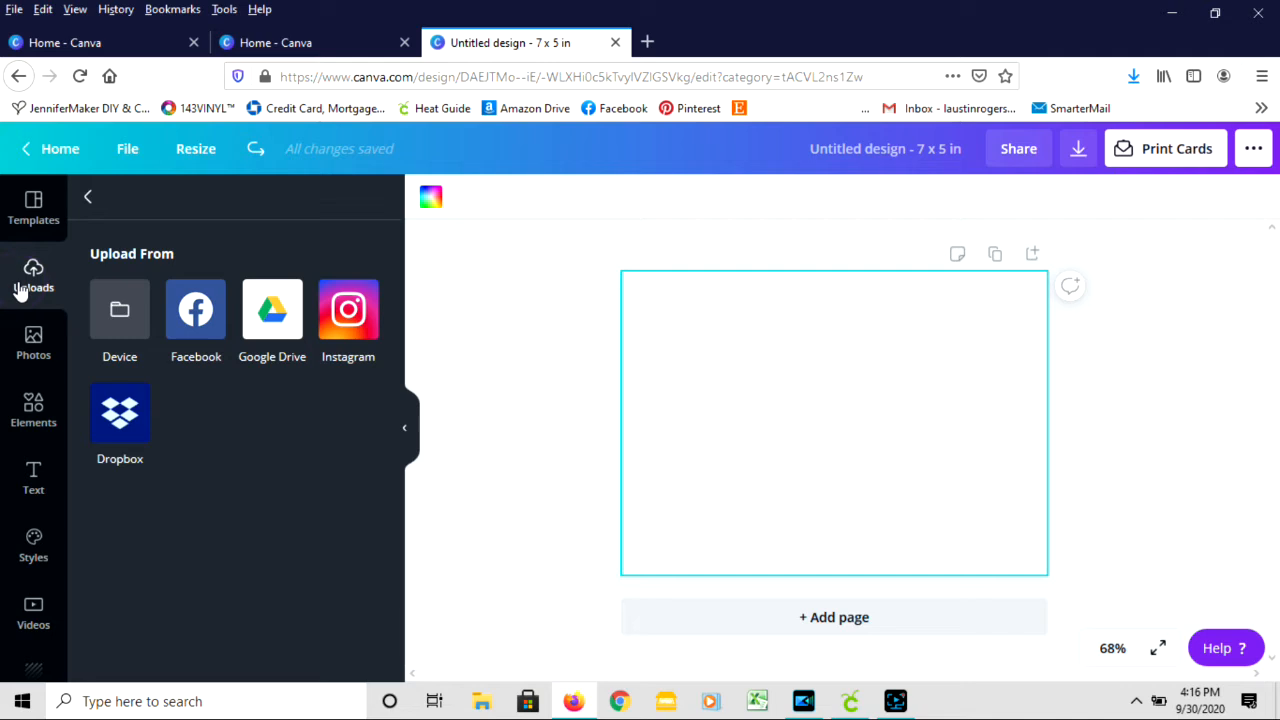
left_click(33, 340)
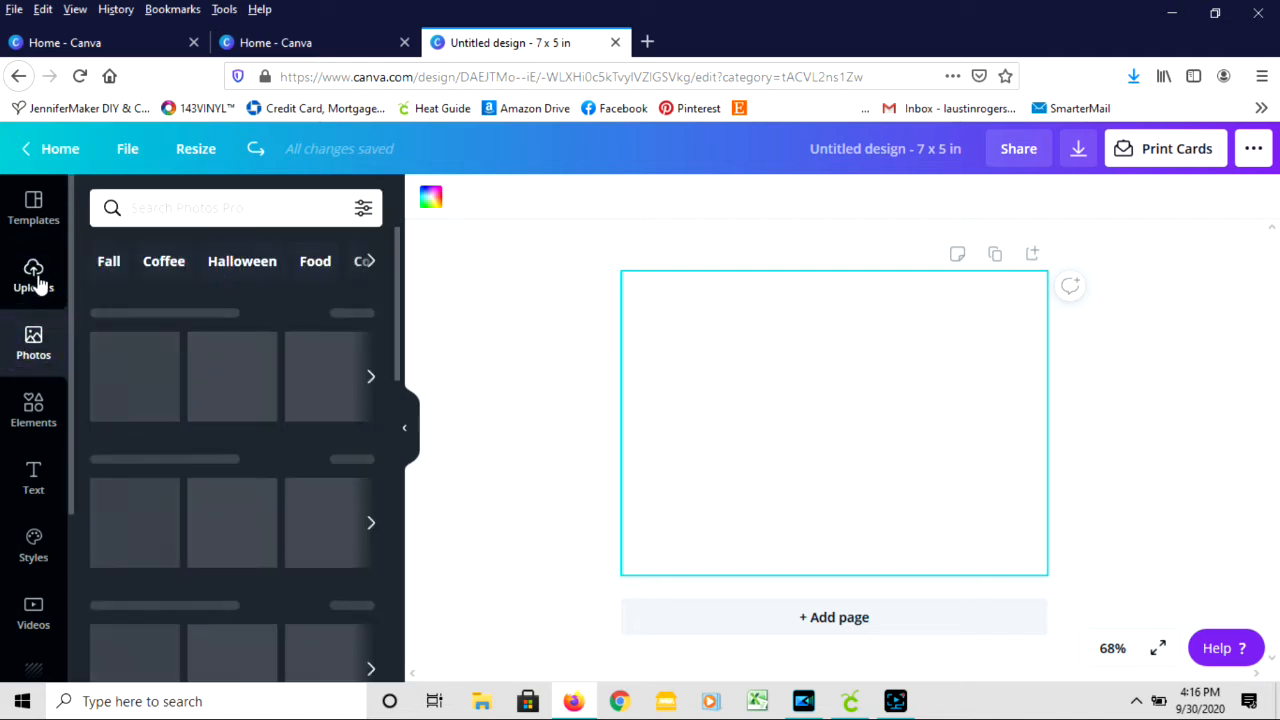
left_click(35, 280)
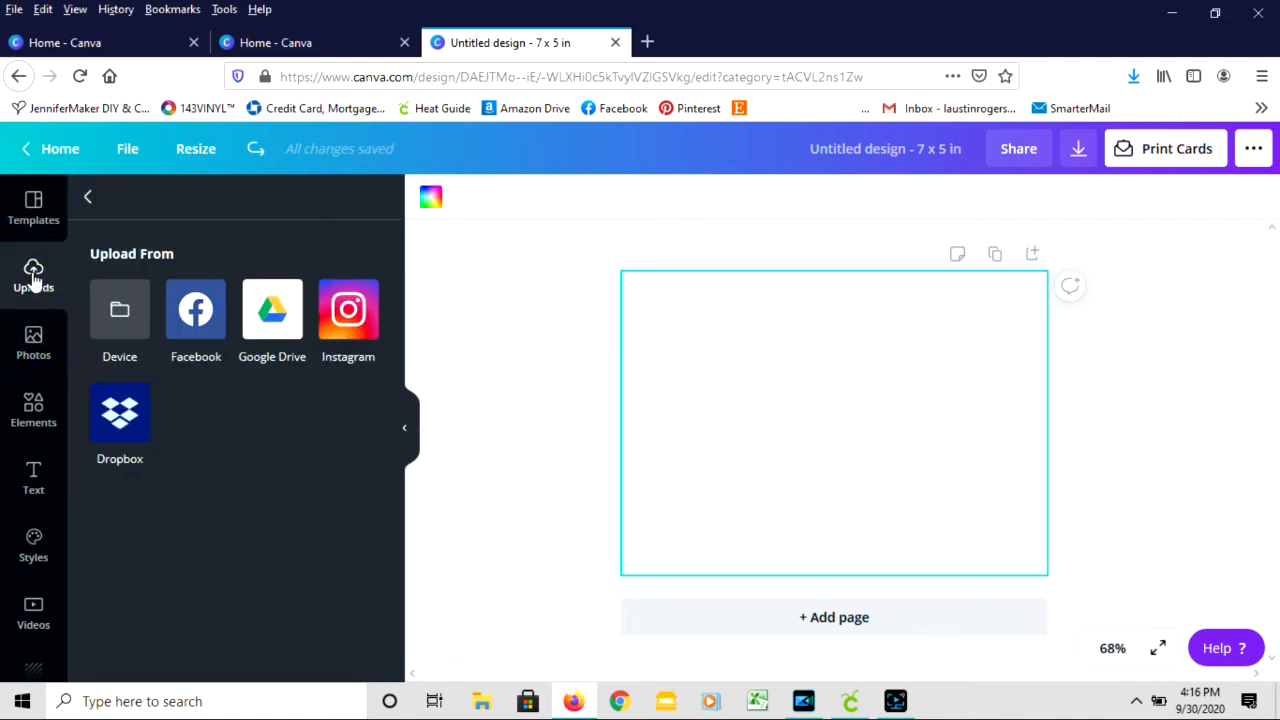
left_click(34, 355)
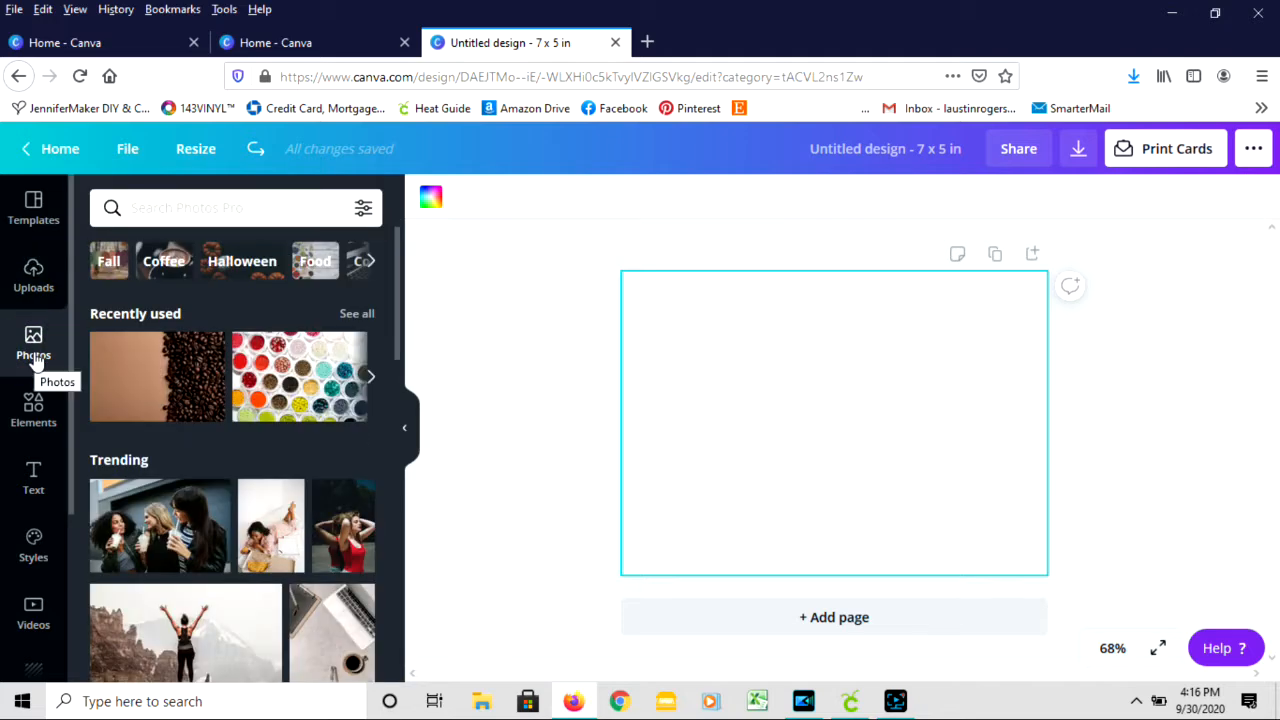
left_click(35, 280)
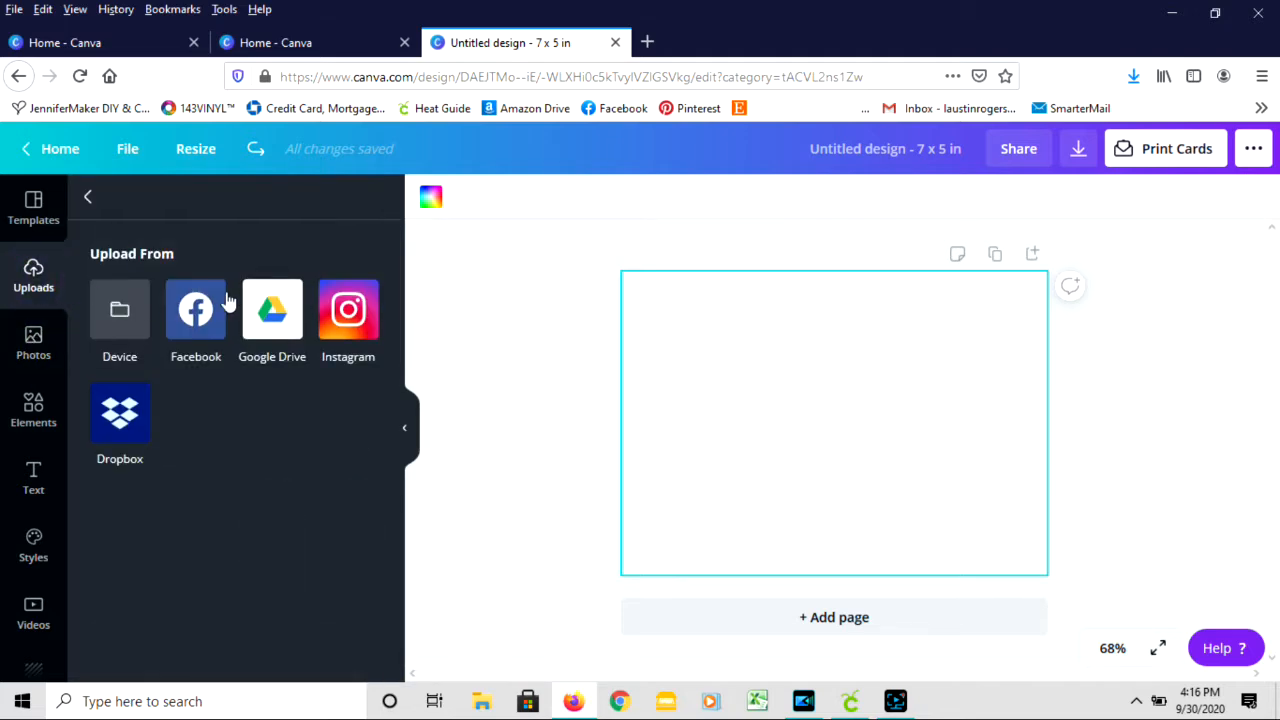
- Add the uploaded purple snowy landscape image to the card and set it as the page background
left_click(89, 199)
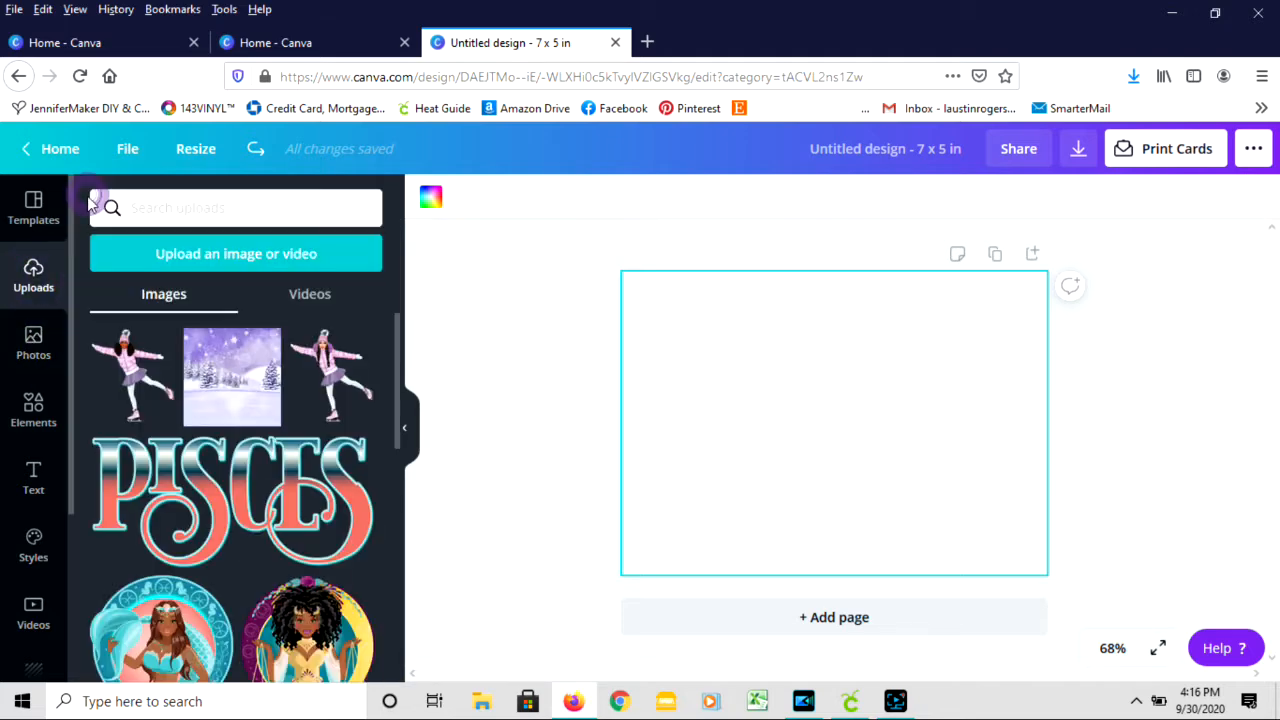
left_click(241, 393)
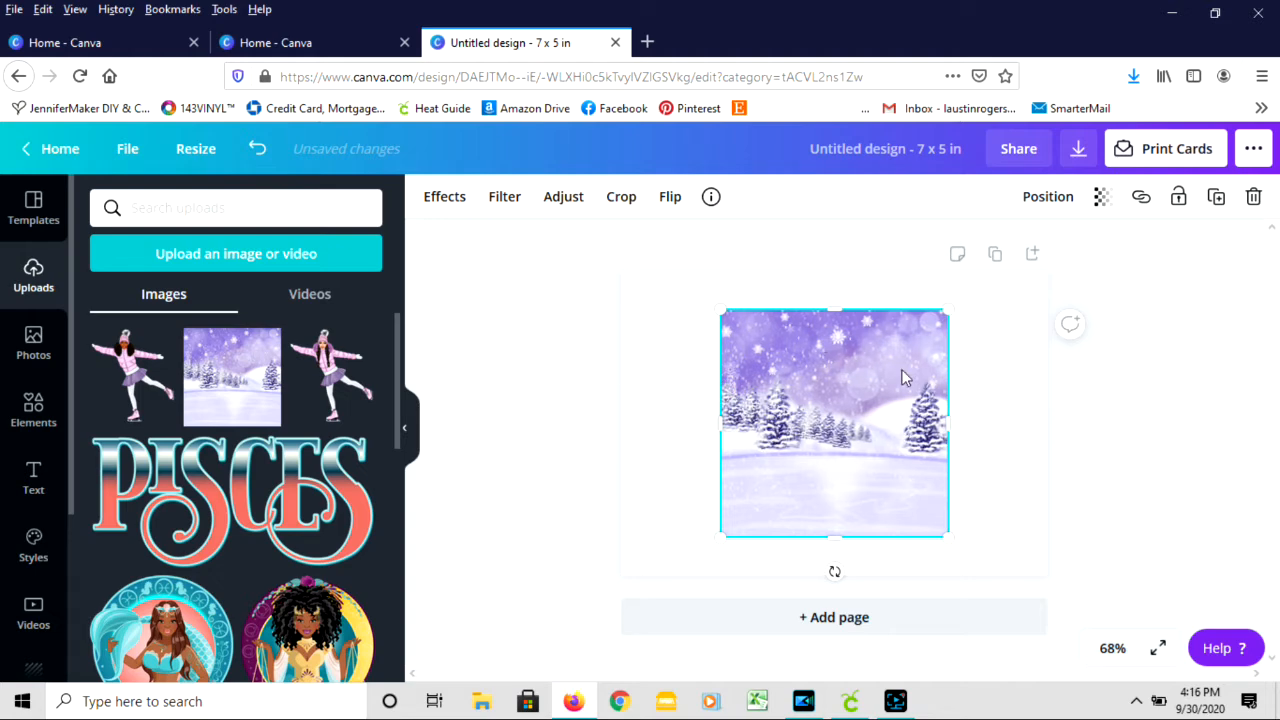
right_click(789, 380)
left_click(950, 651)
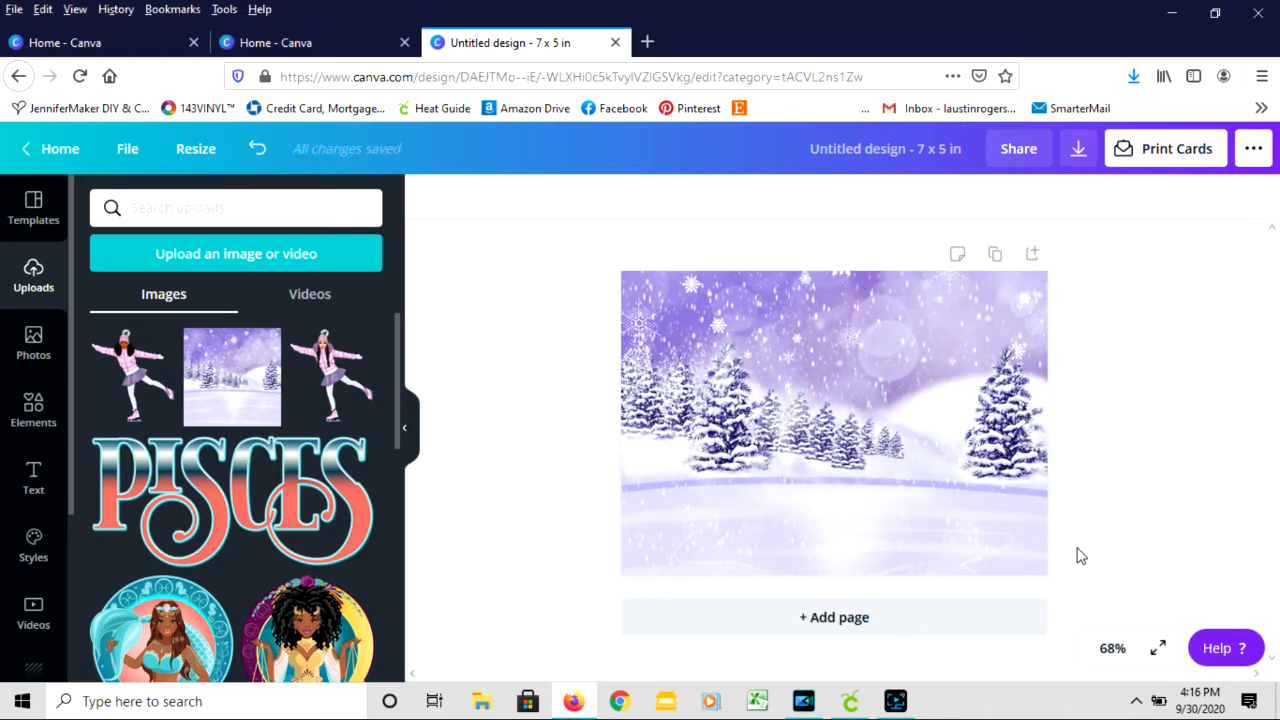
- Add the uploaded skater with long braids, place her in the card's lower right area and shrink her slightly
left_click(330, 388)
left_click_drag(845, 452, 938, 480)
left_click_drag(834, 350, 869, 383)
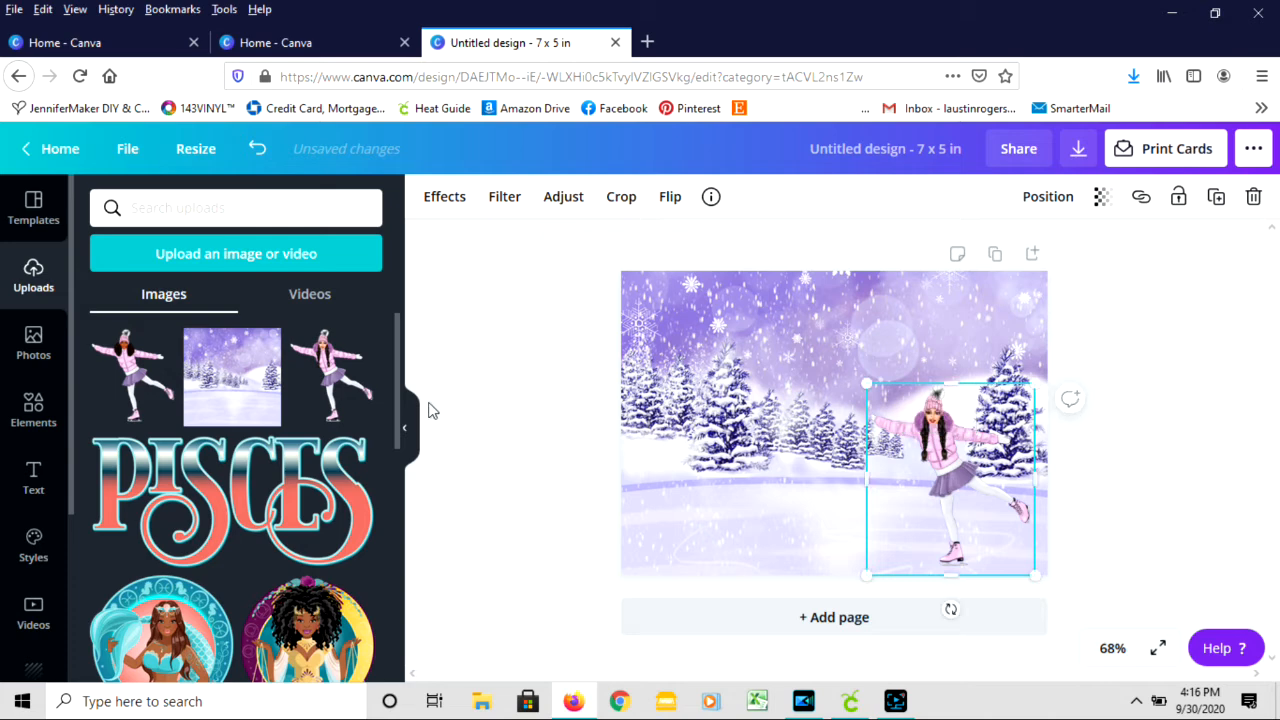
- Add the uploaded skater with curly puffs, place her in the card's lower left area and shrink her slightly
left_click(135, 375)
left_click_drag(855, 410, 755, 456)
left_click_drag(846, 356, 817, 384)
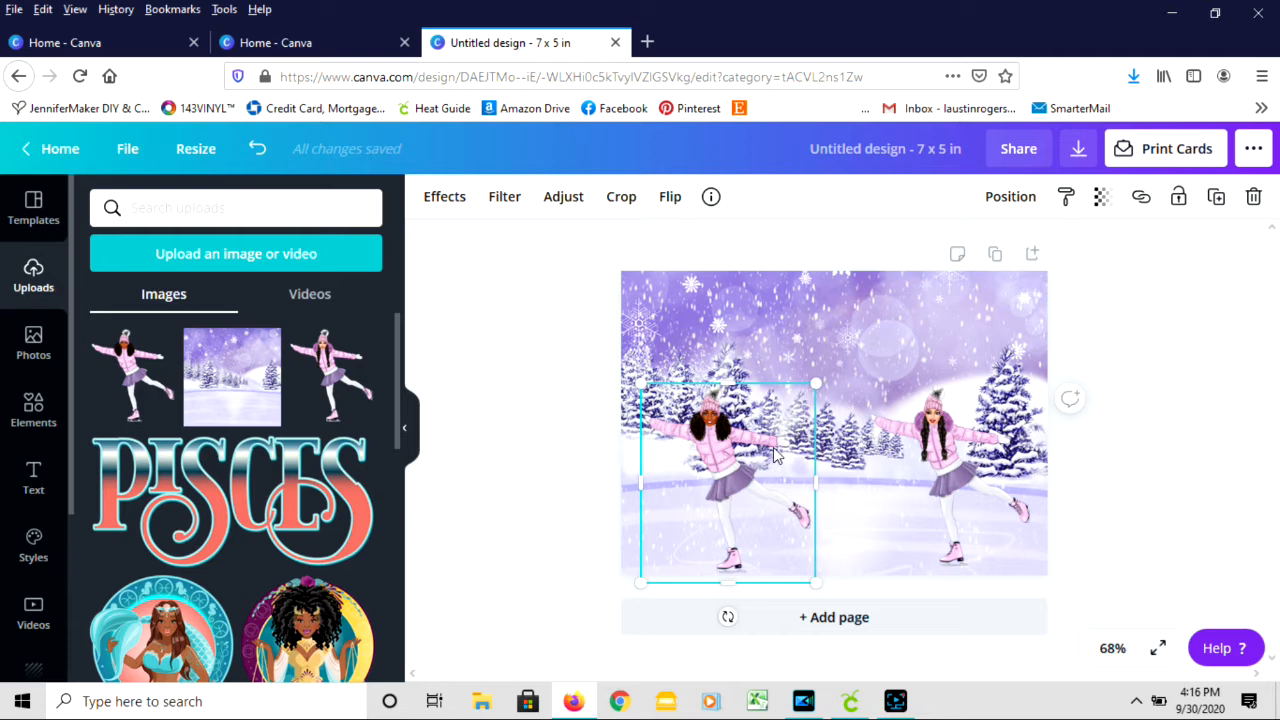
- Flip the curly-haired skater horizontally and move her slightly closer to the other skater
left_click(669, 200)
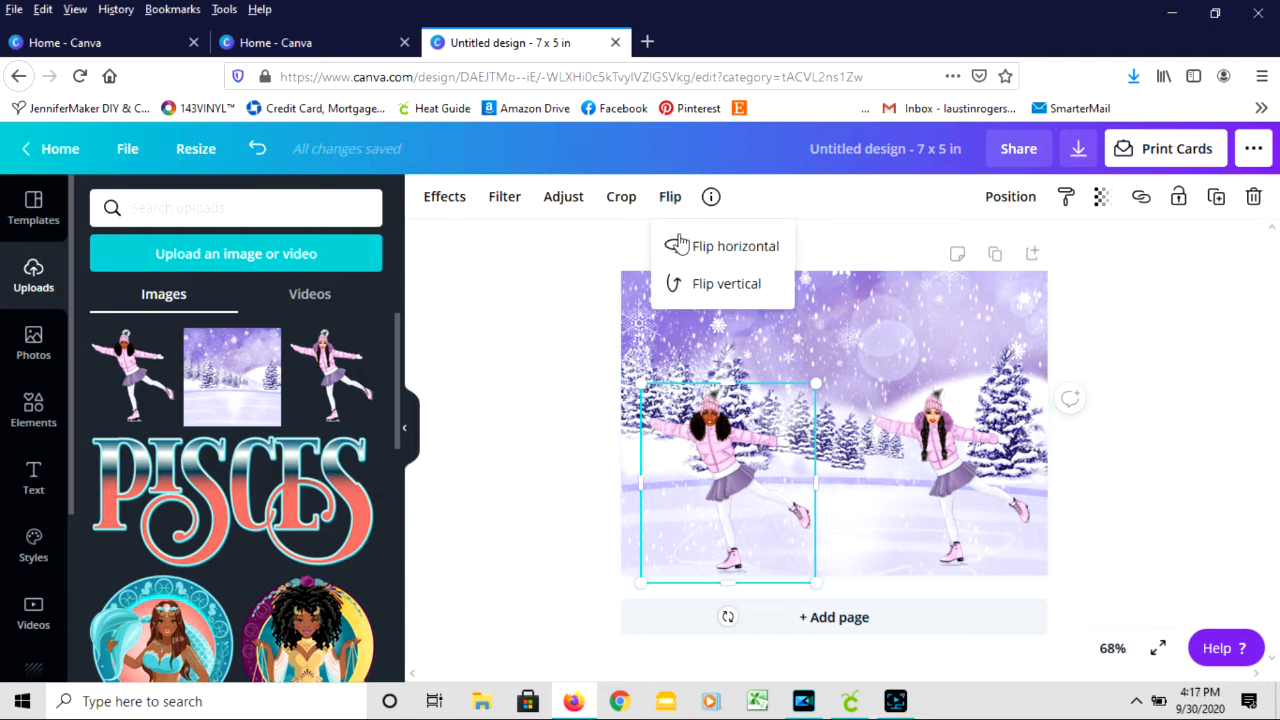
left_click(680, 247)
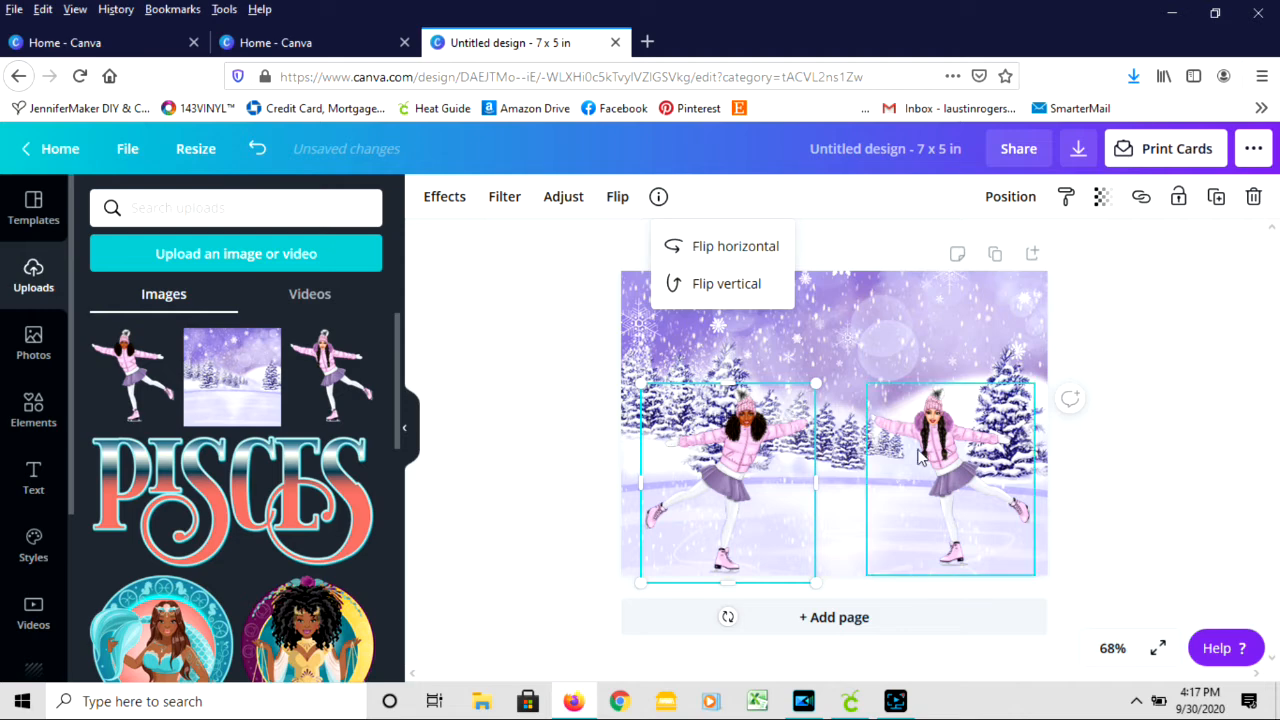
left_click_drag(765, 481, 784, 481)
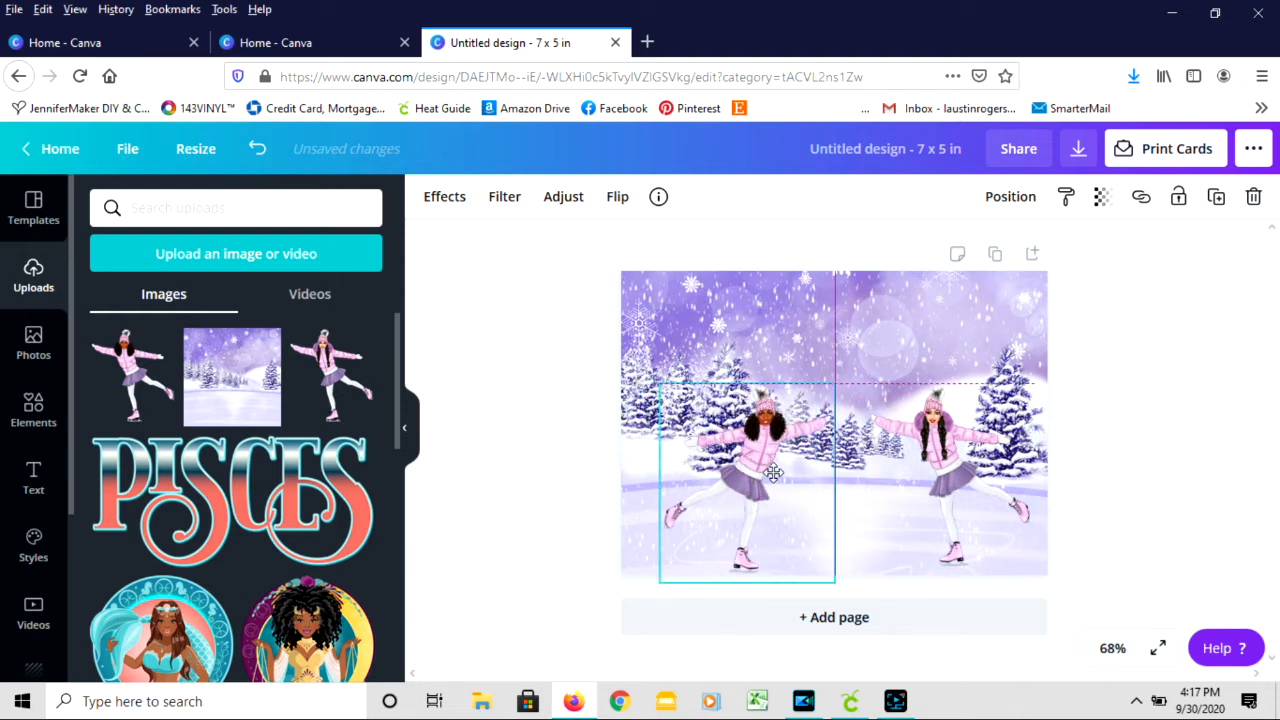
left_click(1109, 430)
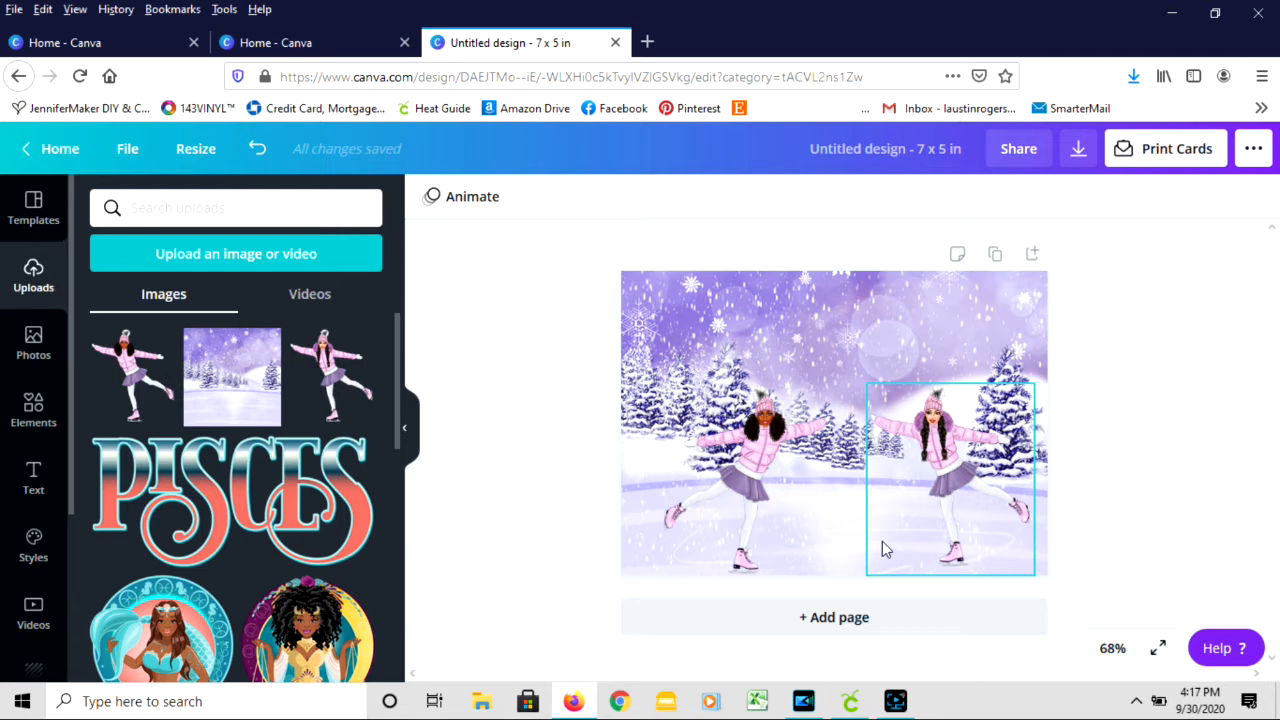
- Add the "HELLO darling" font combination to the card and move it up above the skaters
left_click(33, 486)
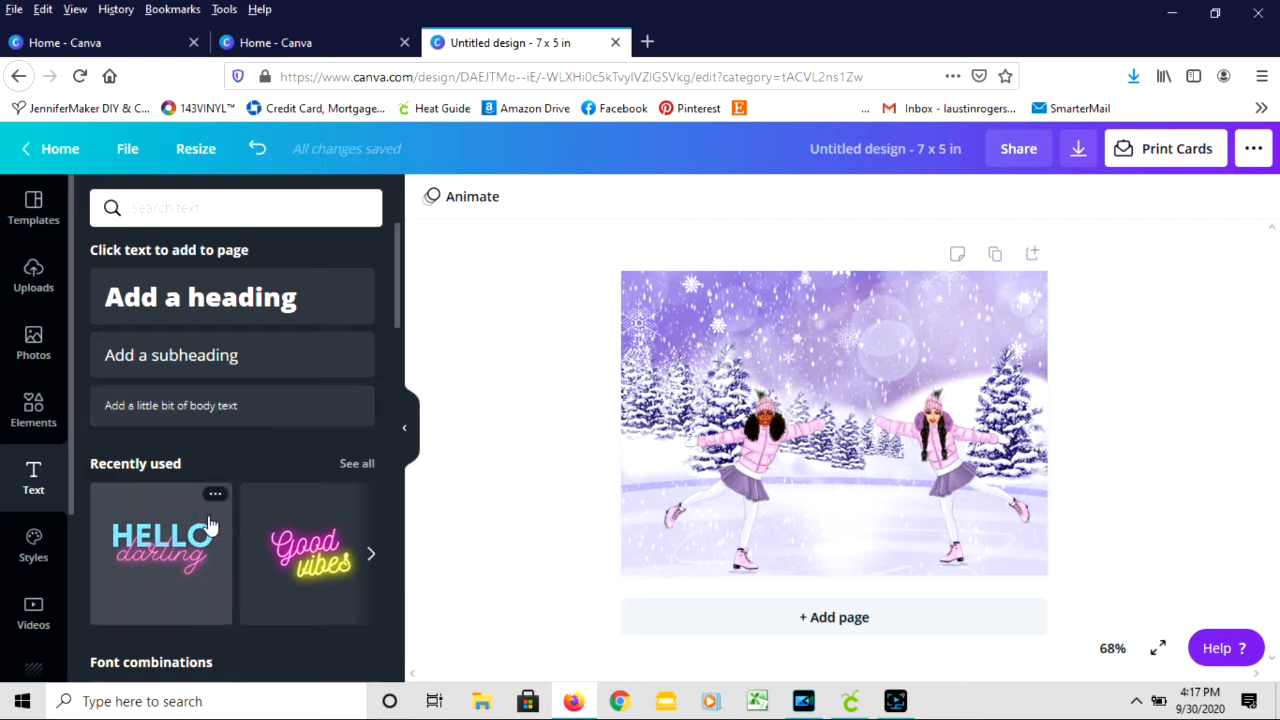
scroll(212, 518, "down", 3)
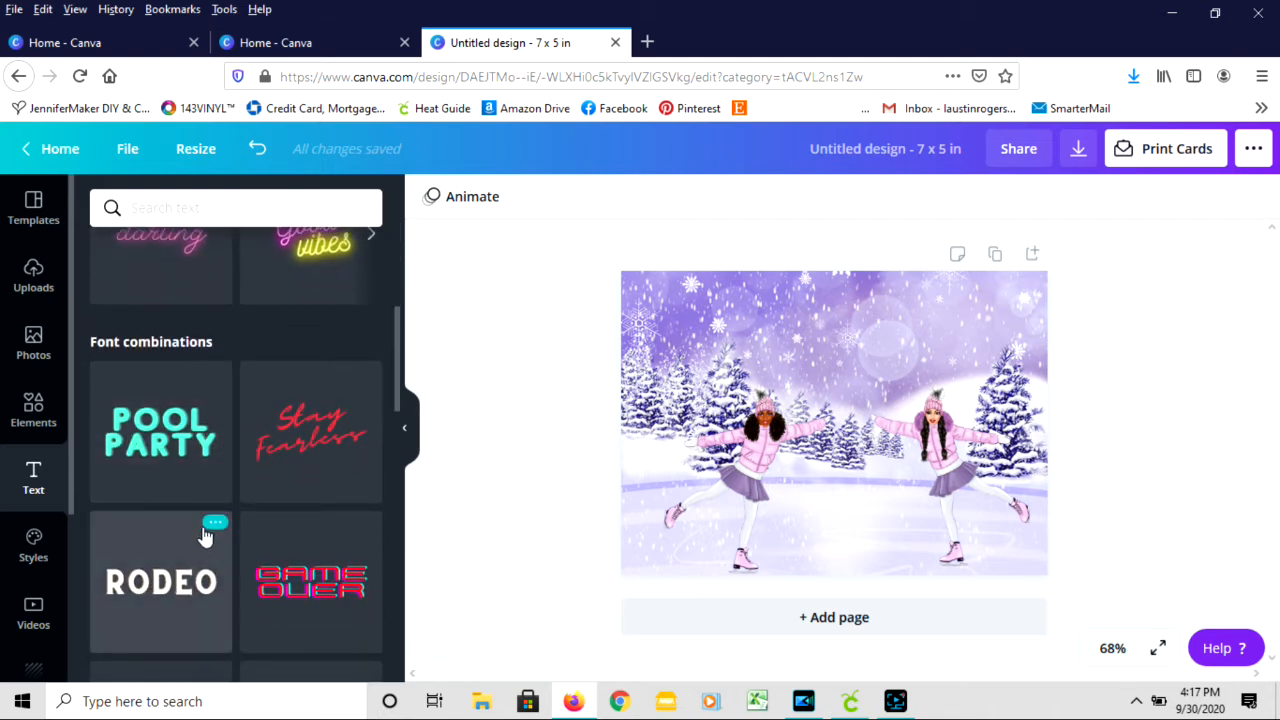
scroll(205, 528, "down", 5)
scroll(185, 535, "down", 1)
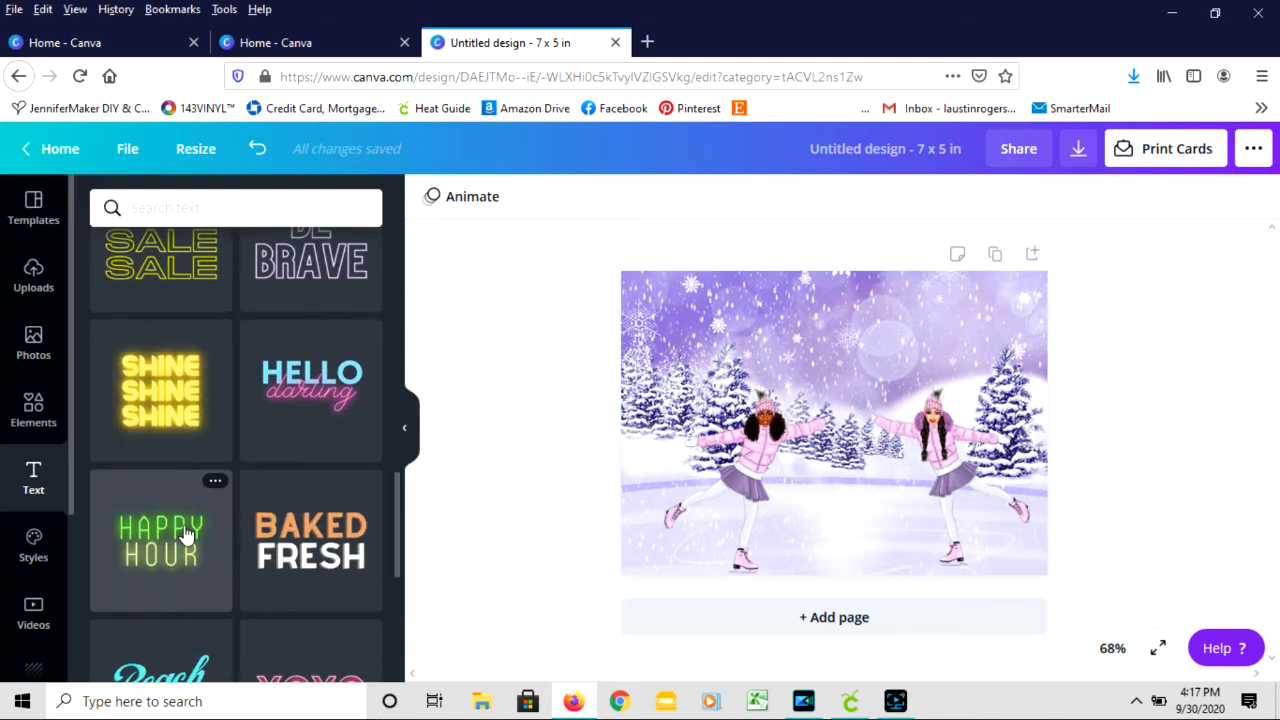
left_click(286, 398)
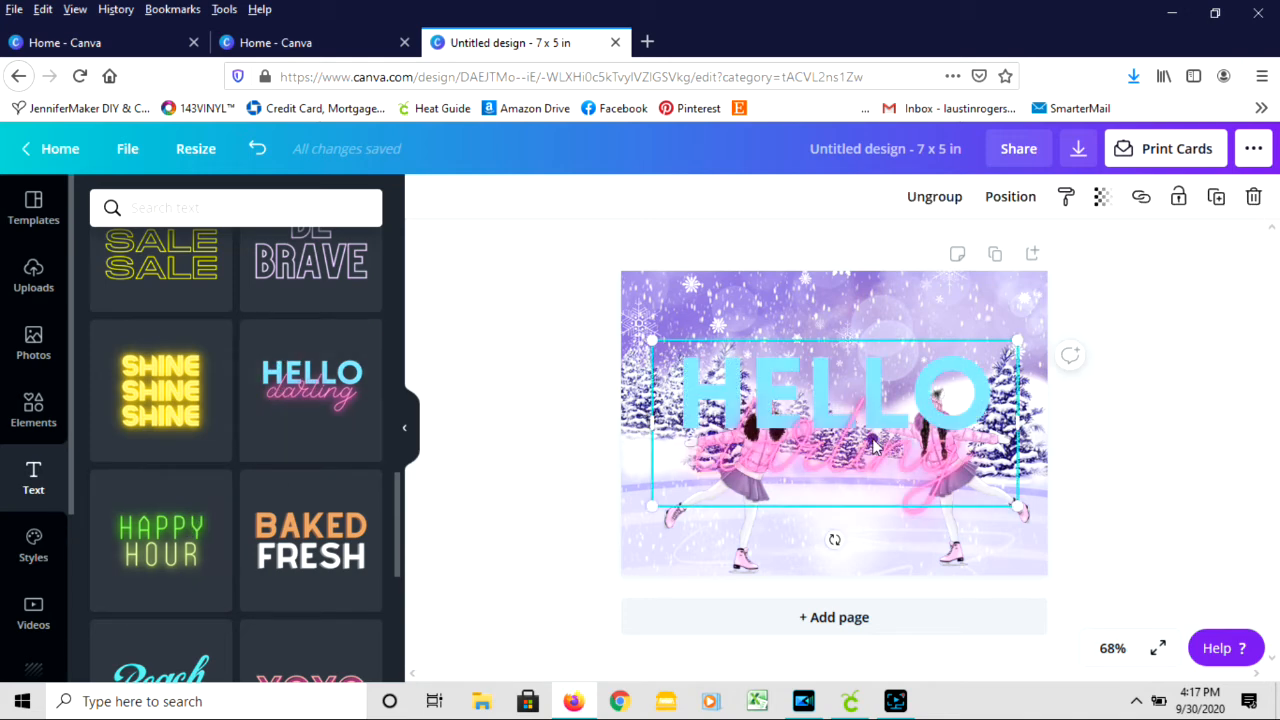
left_click_drag(852, 412, 872, 364)
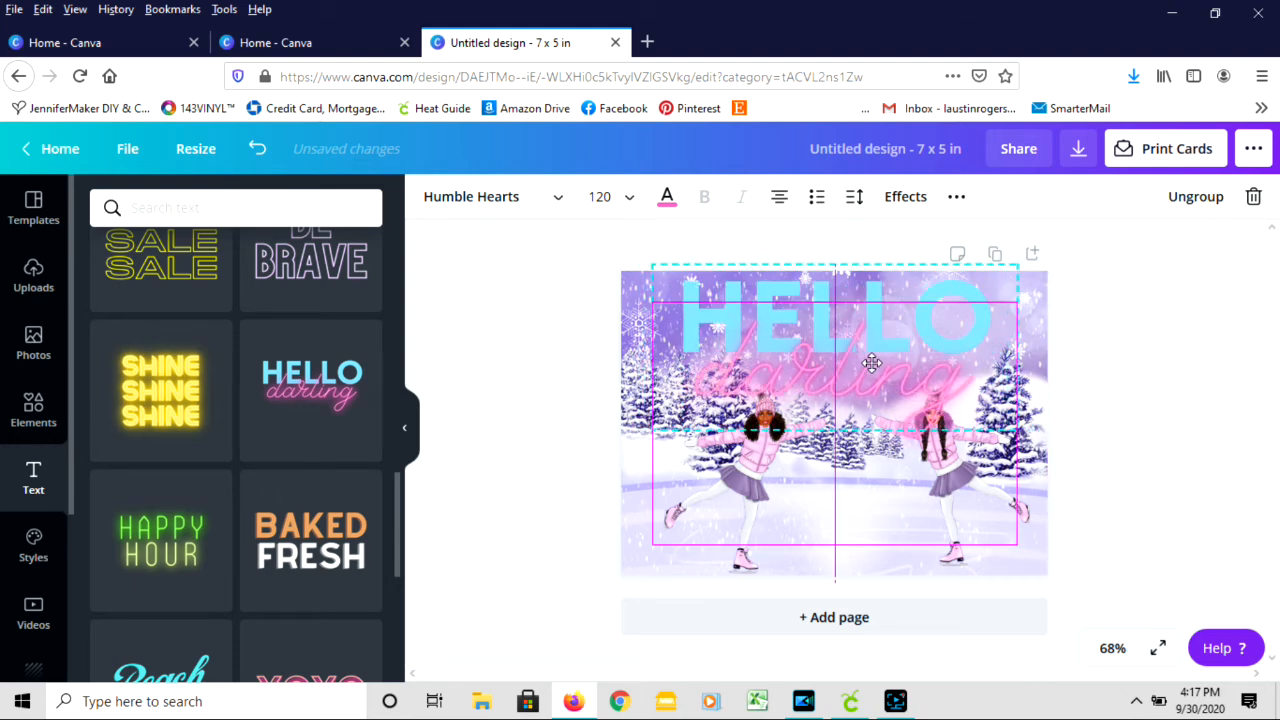
- Recolor the "HELLO" text black with the darkest photo color taken from the curly-haired skater image
left_click(787, 297)
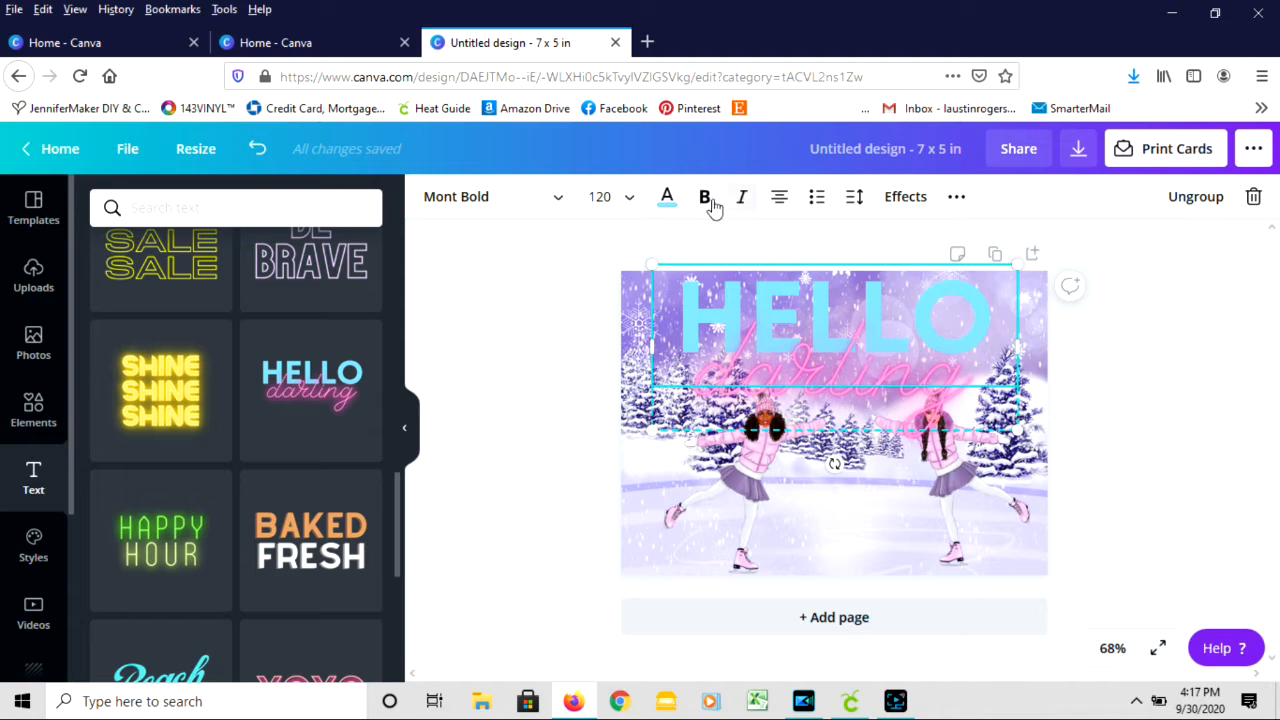
left_click(675, 200)
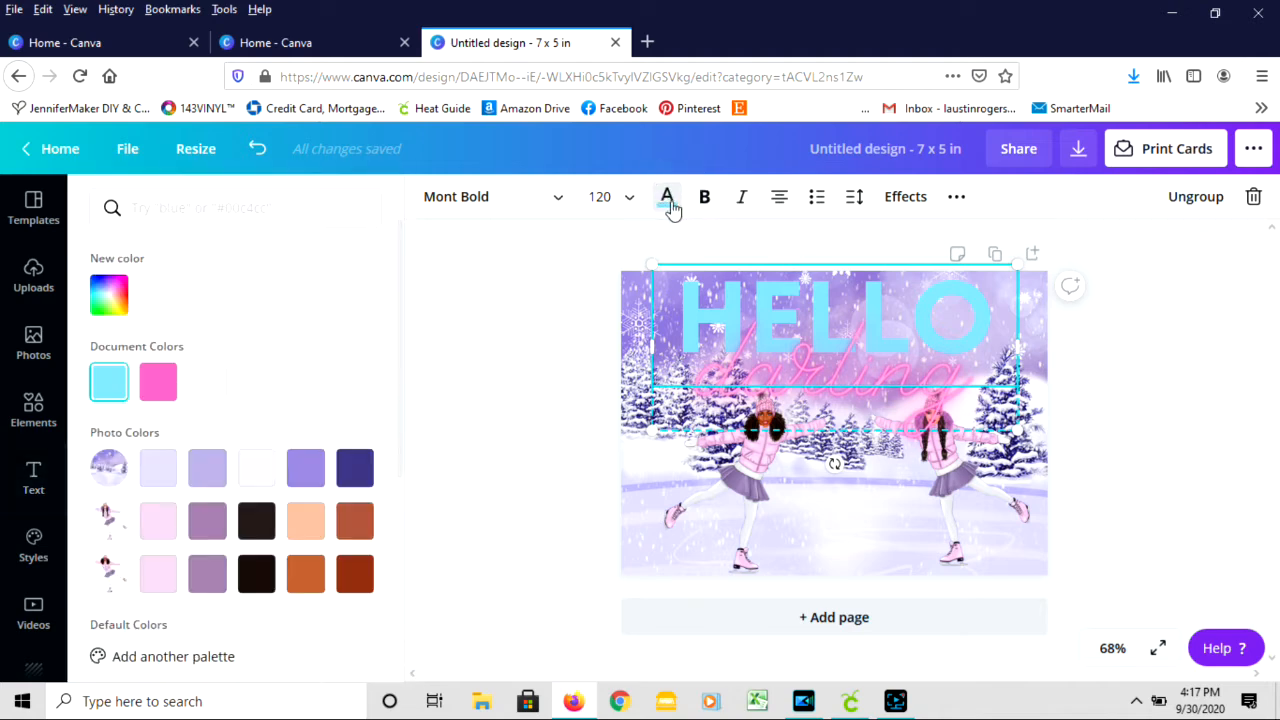
left_click(255, 590)
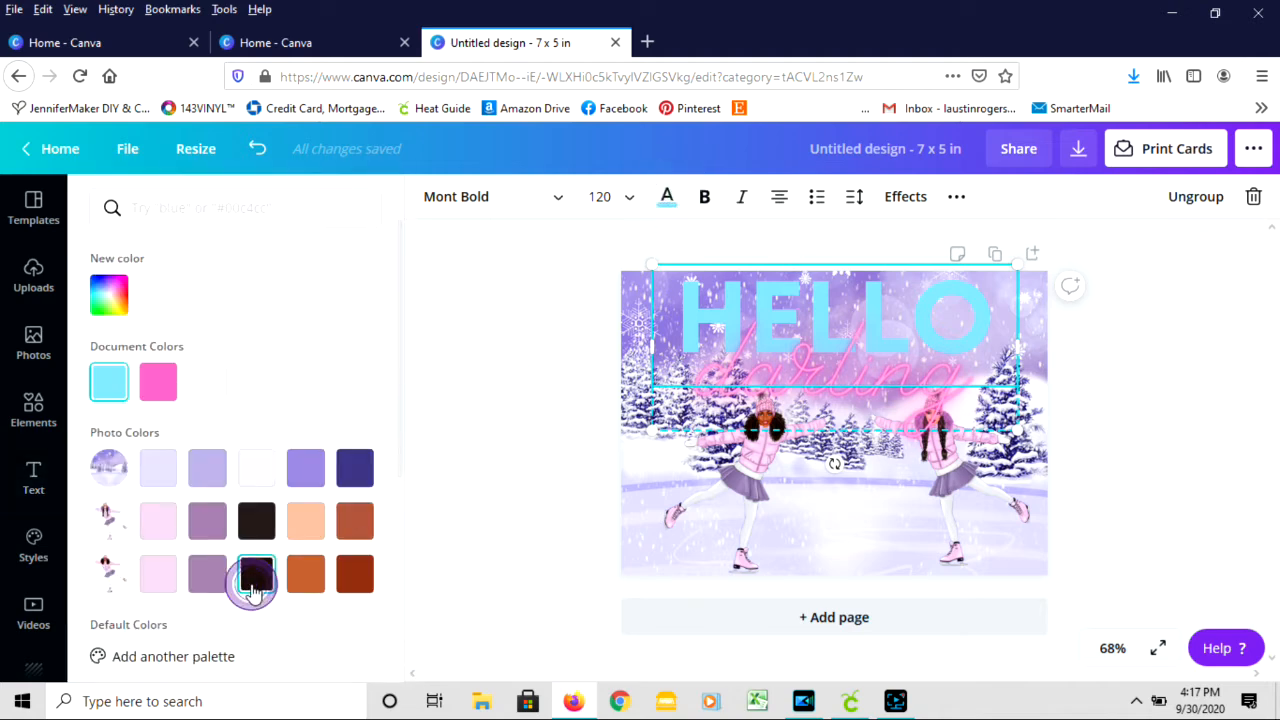
- Replace the word "HELLO" in the card heading with "MERRY"
left_click(845, 318)
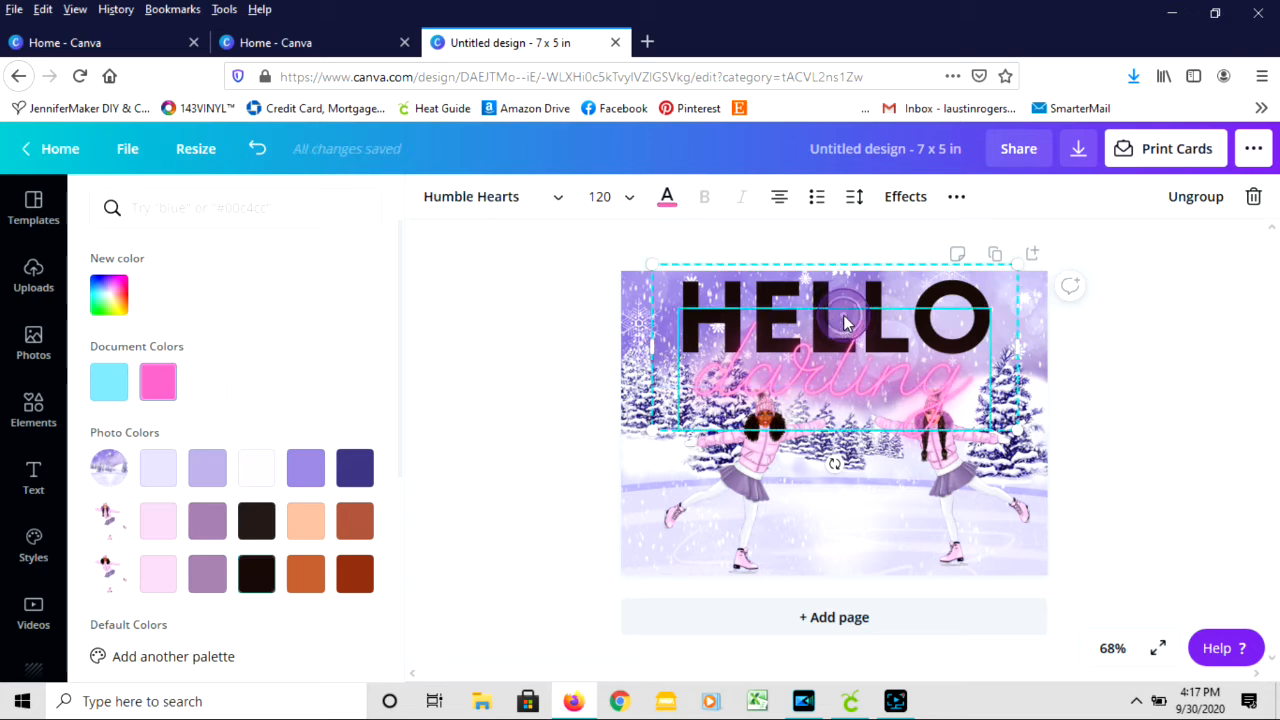
left_click(845, 318)
left_click(821, 290)
left_click(821, 290)
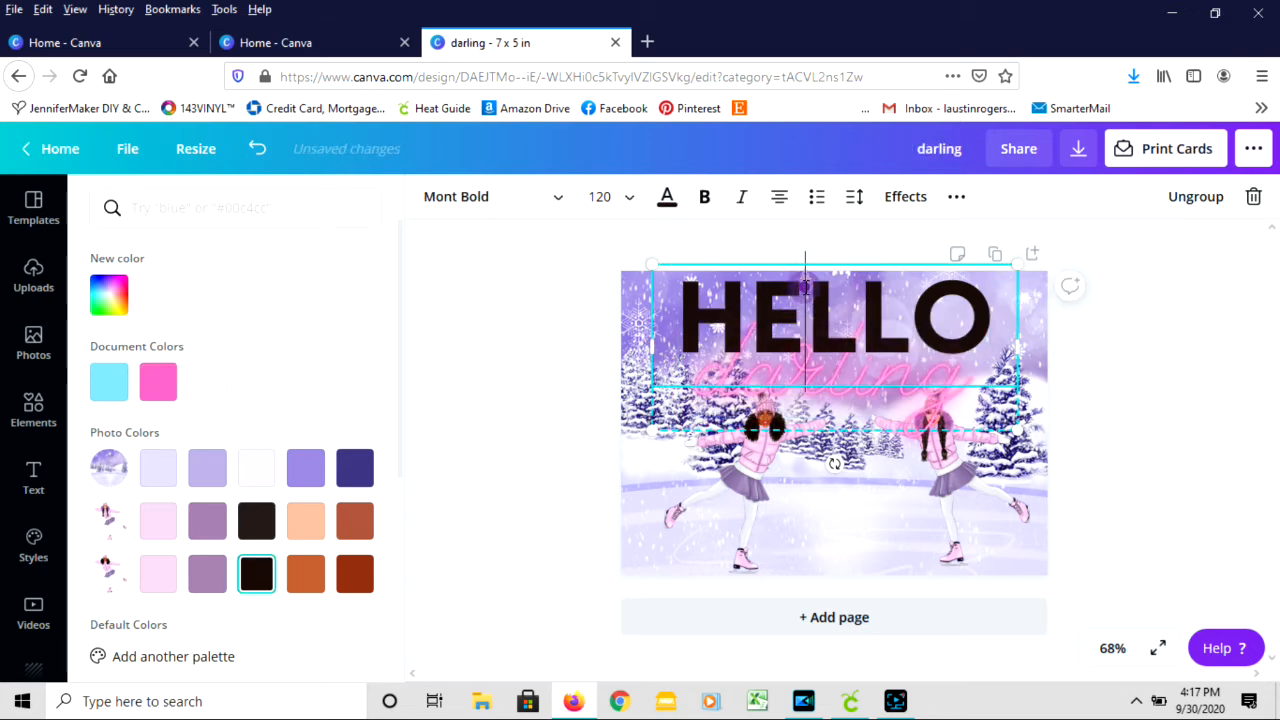
double_click(806, 288)
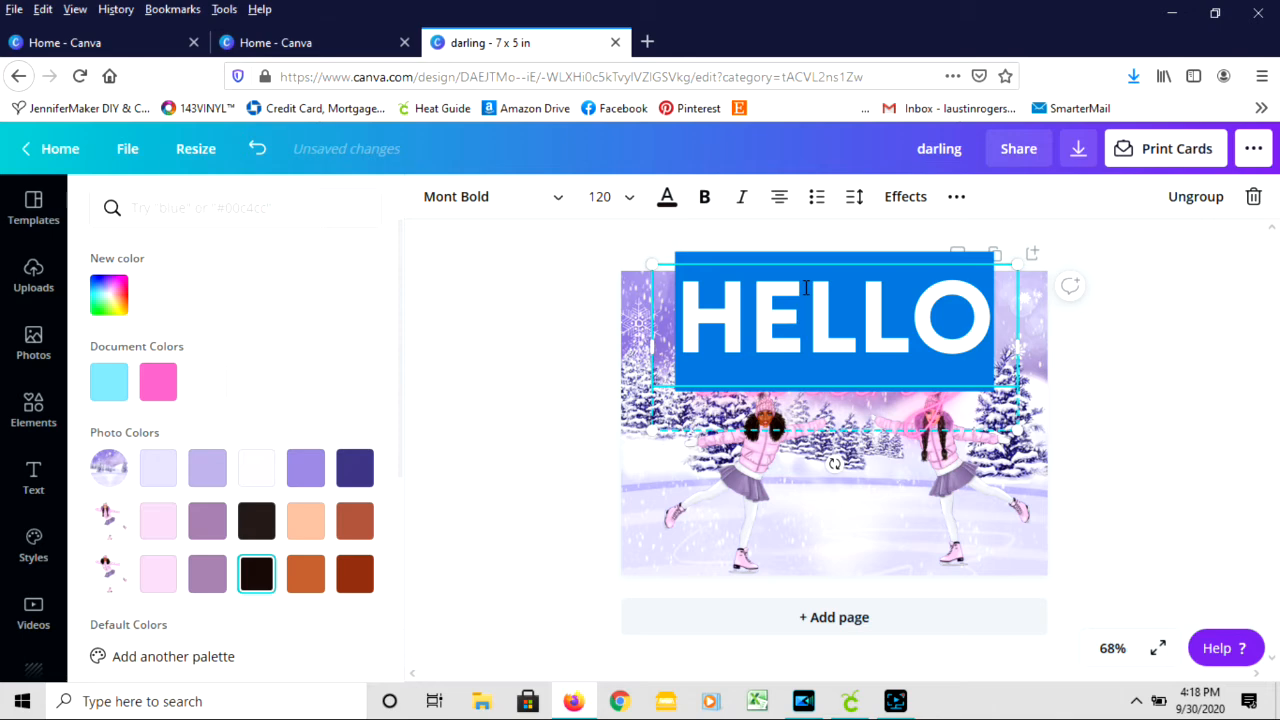
type("MERRY")
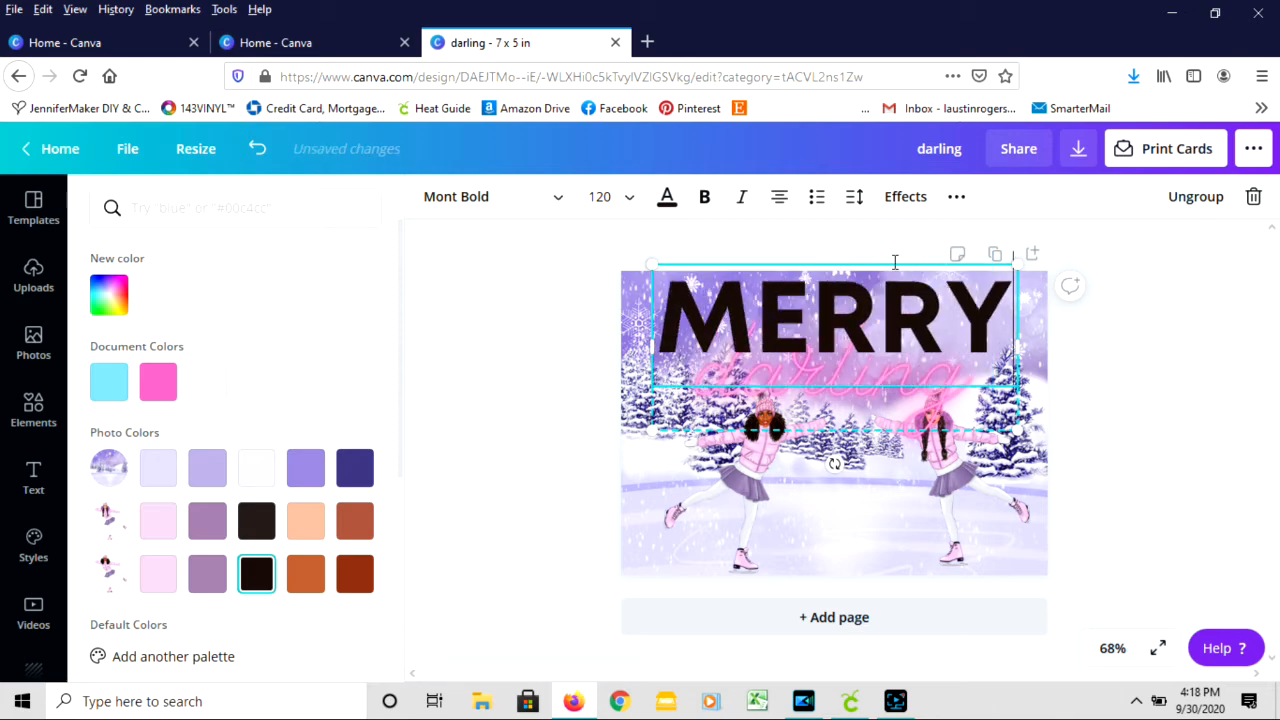
- Try replacing the script word "darling" with "Christmas" split over two lines
double_click(767, 378)
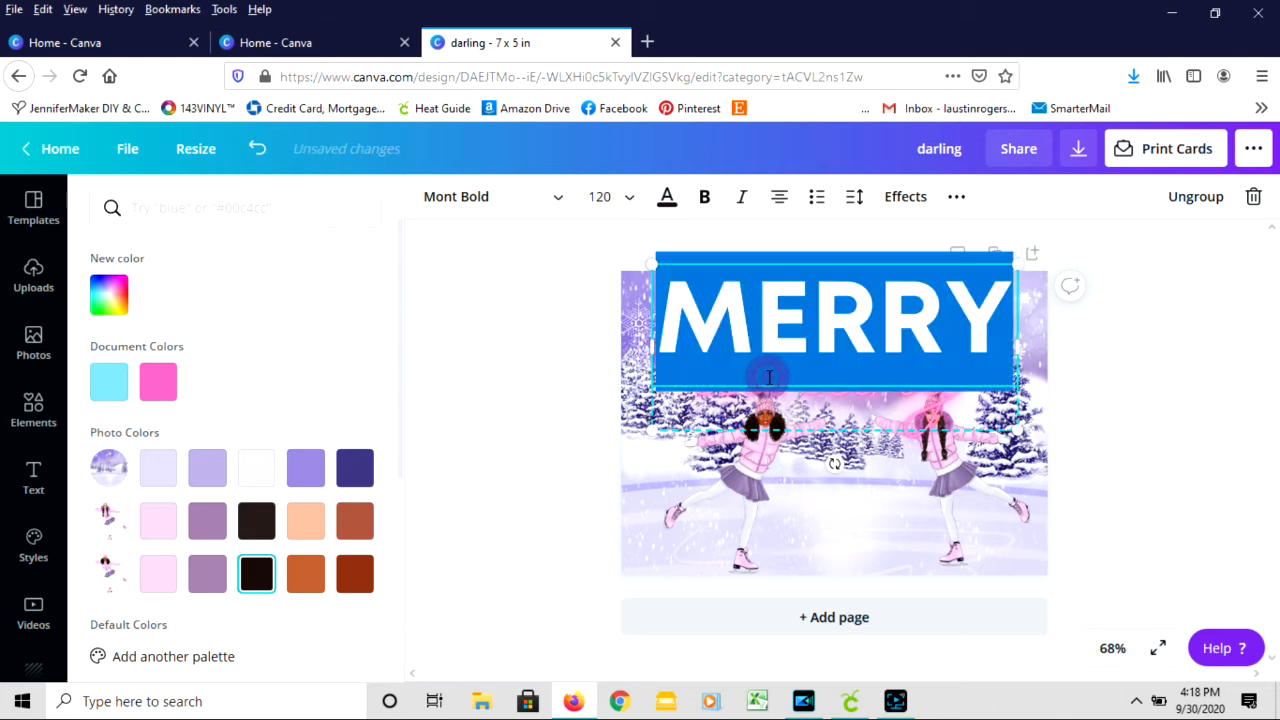
left_click(812, 408)
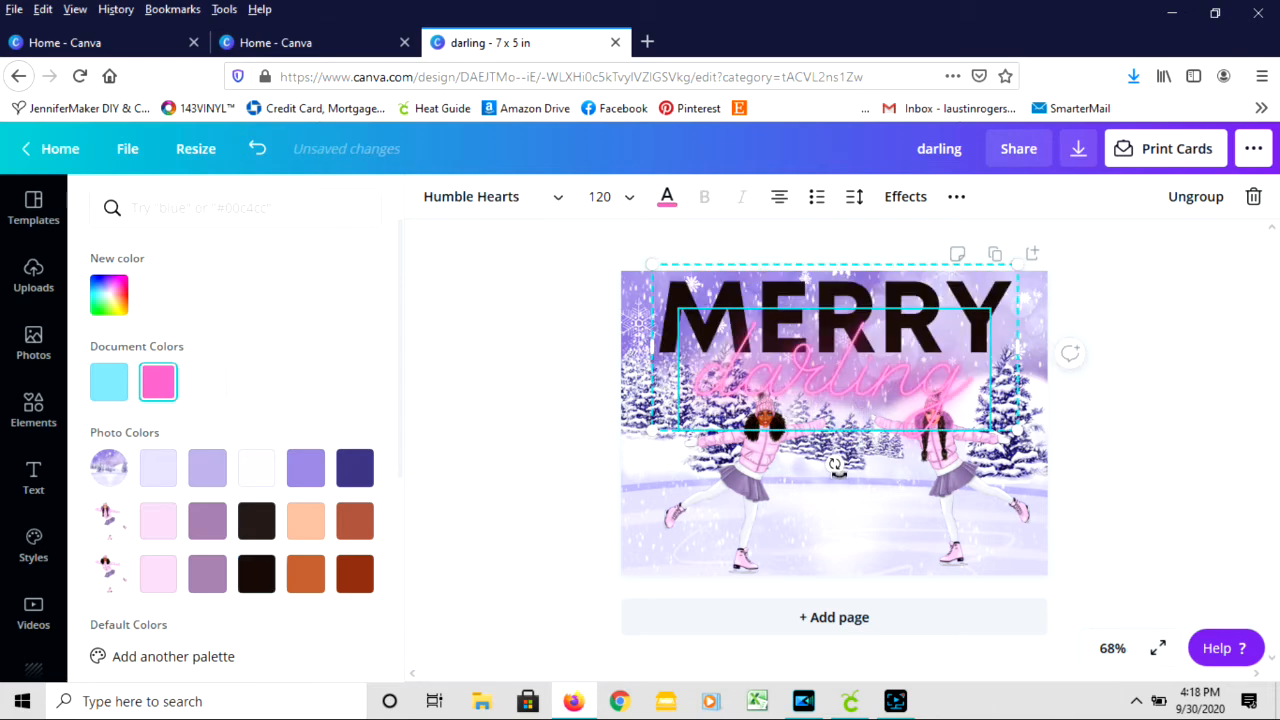
double_click(816, 385)
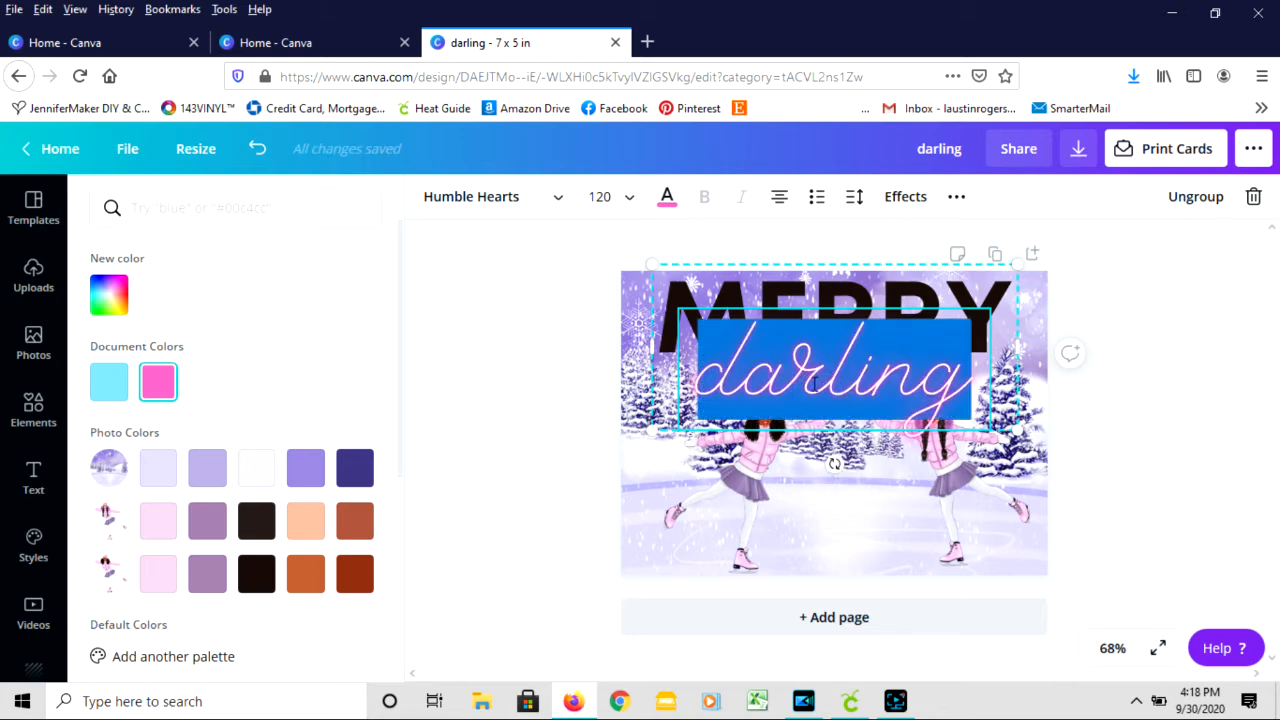
type("Chrsi")
key("BackSpace")
key("BackSpace")
type("ist")
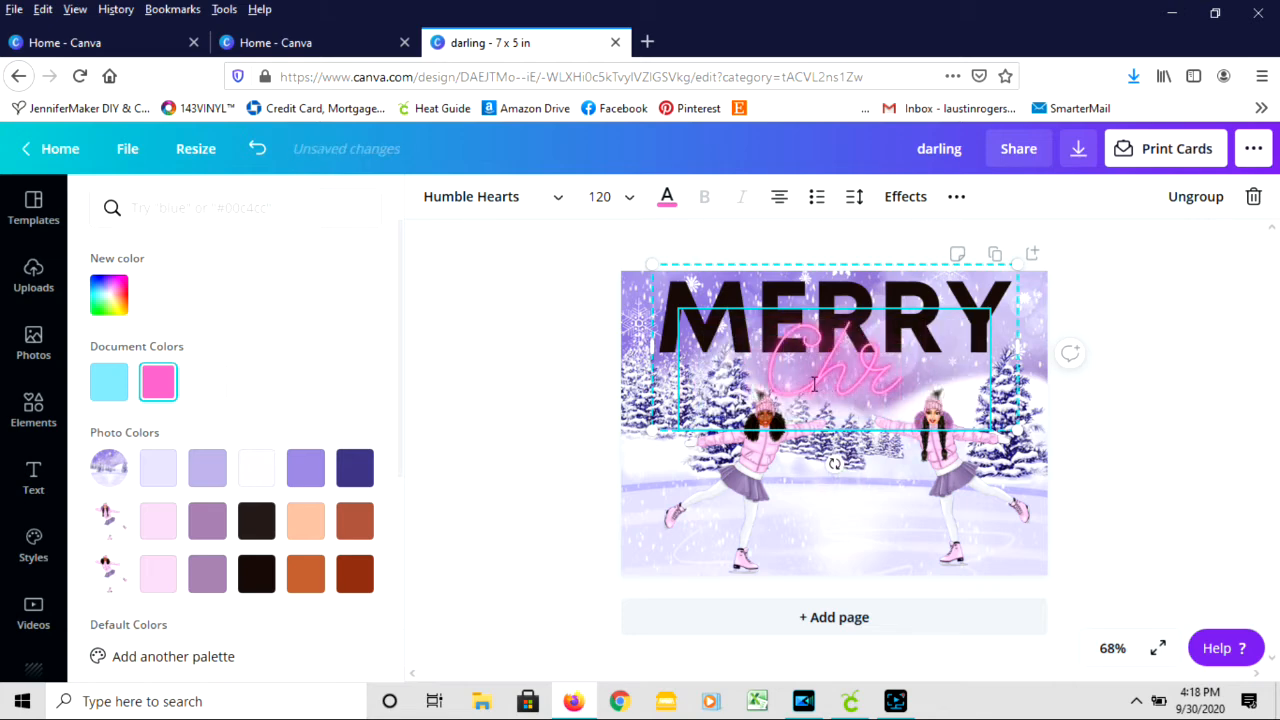
key("Return")
type("mas")
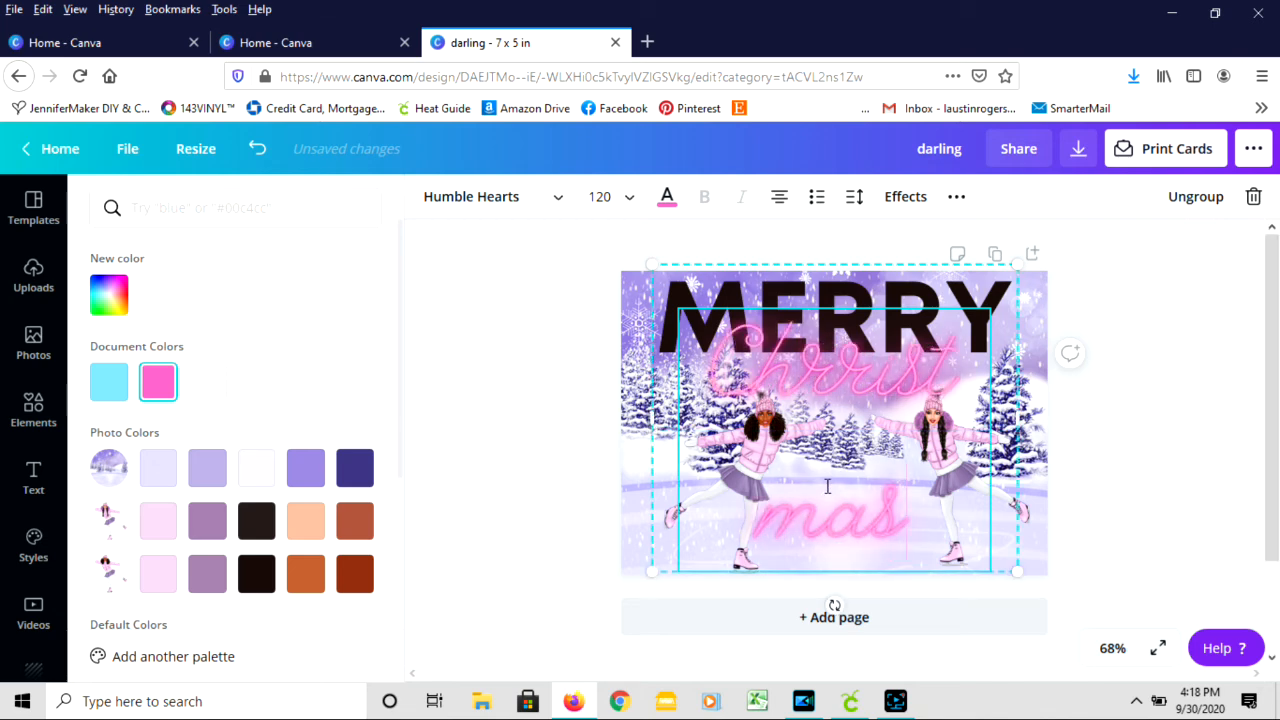
- Replace the whole script text with "Christmas", set its font size to 80 and deselect it
left_click_drag(908, 512, 721, 393)
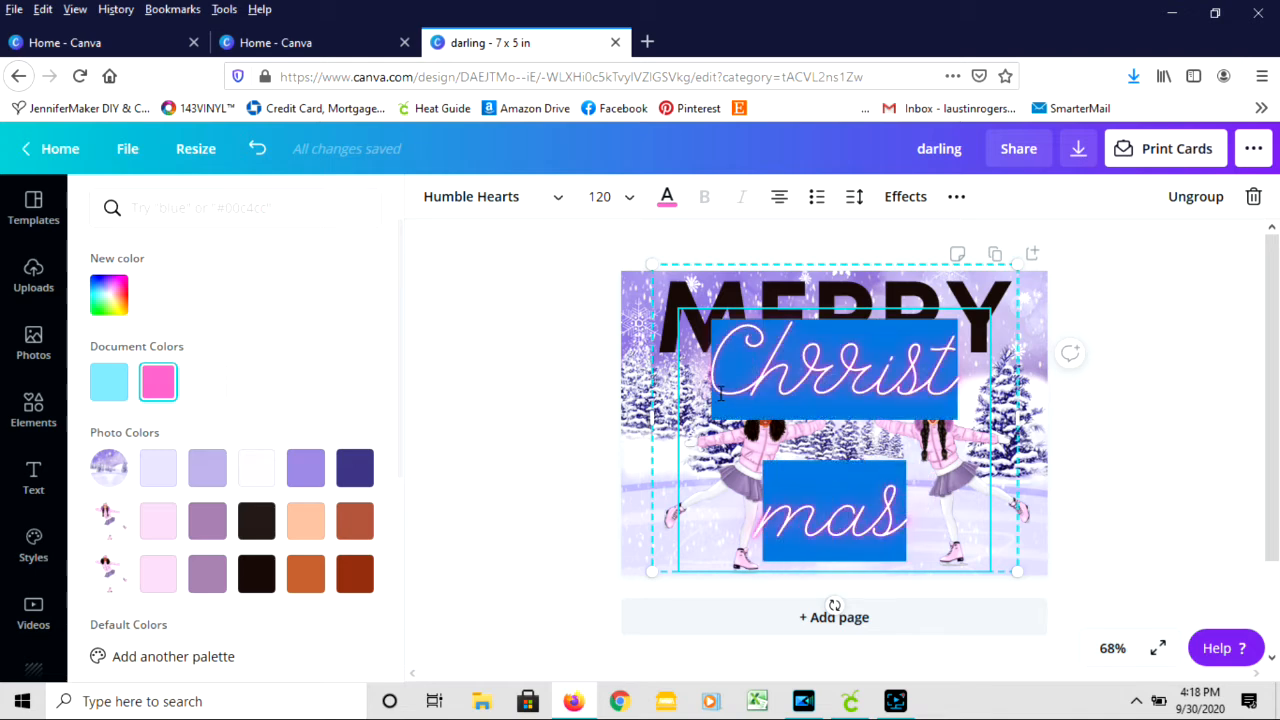
type("Christmas")
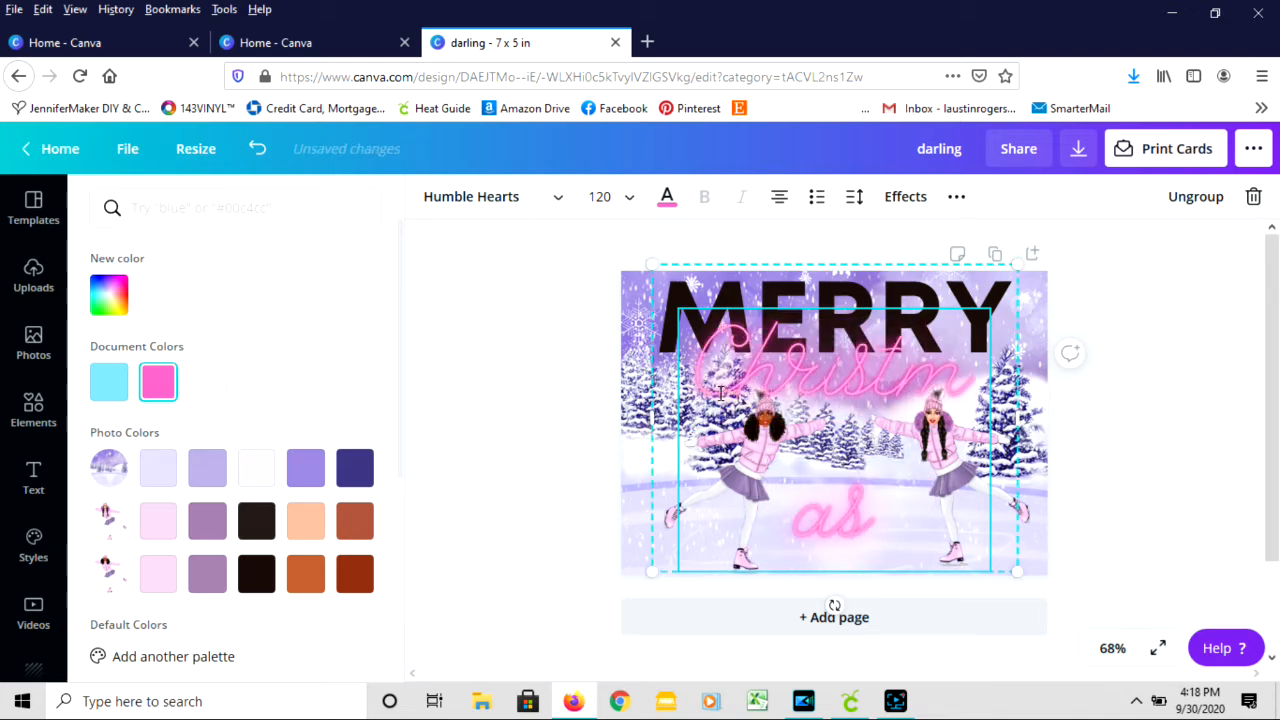
left_click(625, 196)
left_click(620, 330)
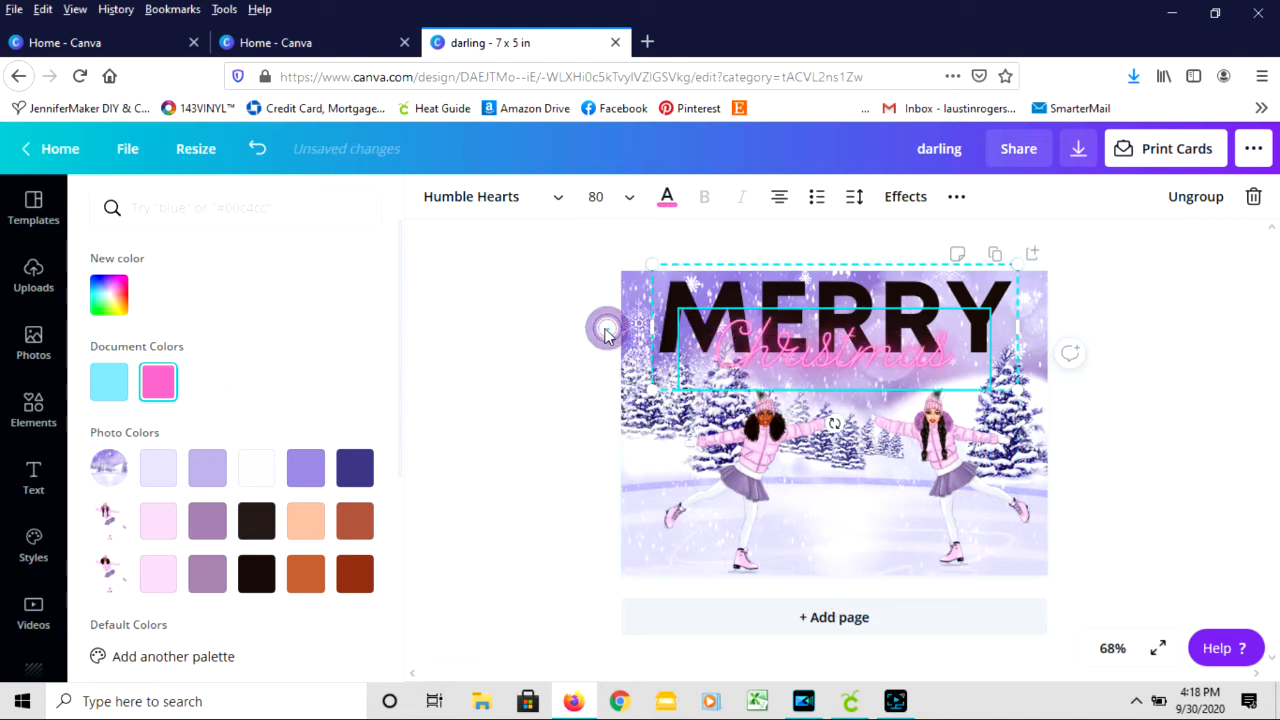
left_click(909, 497)
left_click(1145, 373)
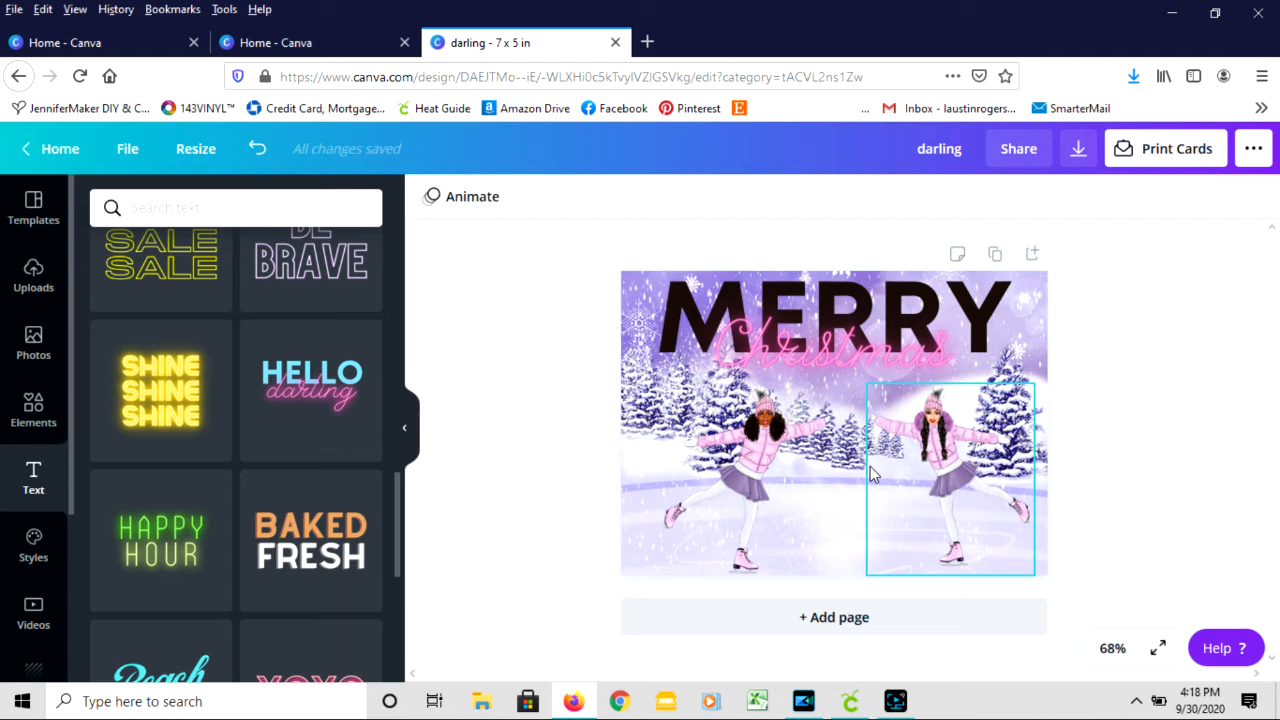
- Download the card as a PNG at size 0.5 (1000 x 714 px) and save the file to the computer
left_click(1080, 156)
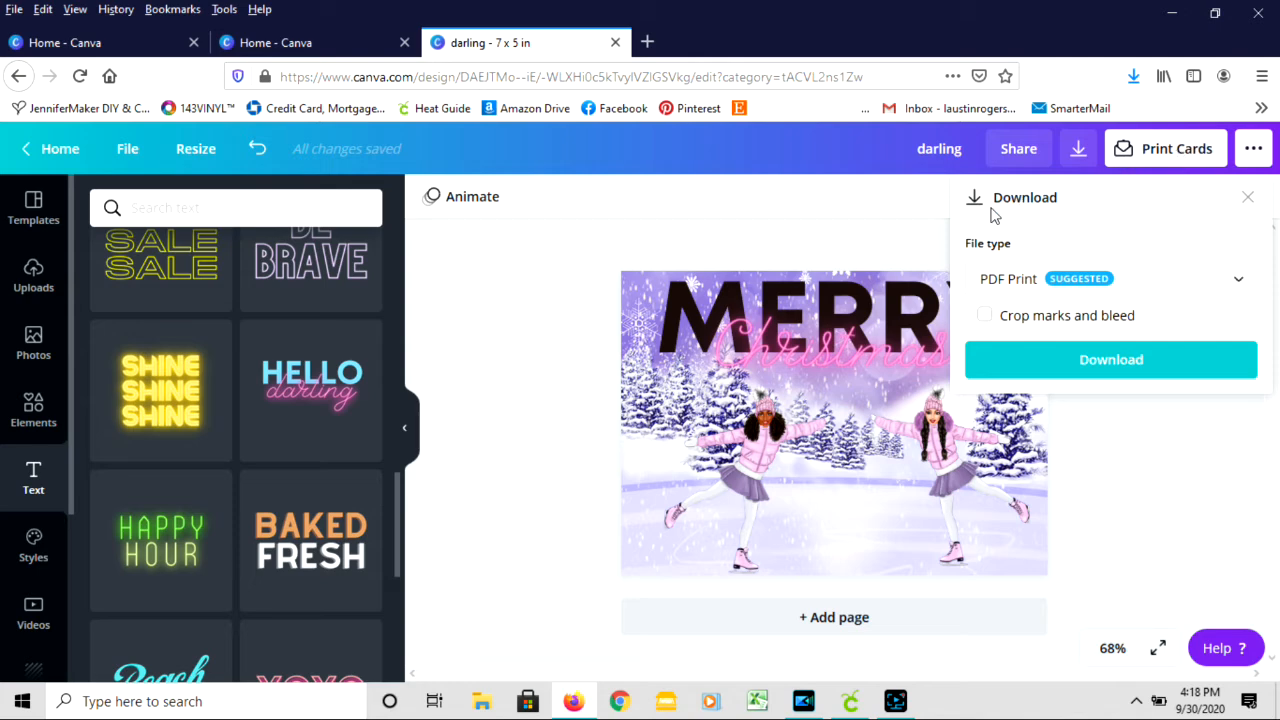
left_click(1040, 287)
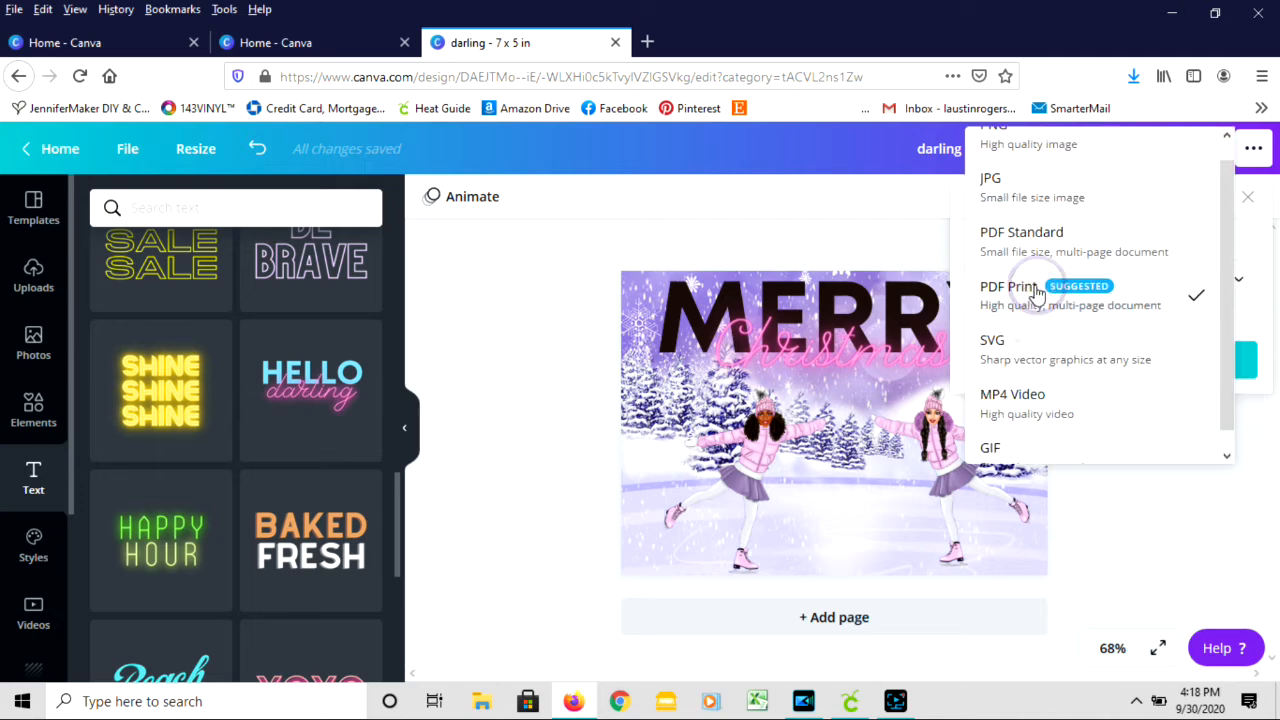
scroll(1074, 210, "up", 1)
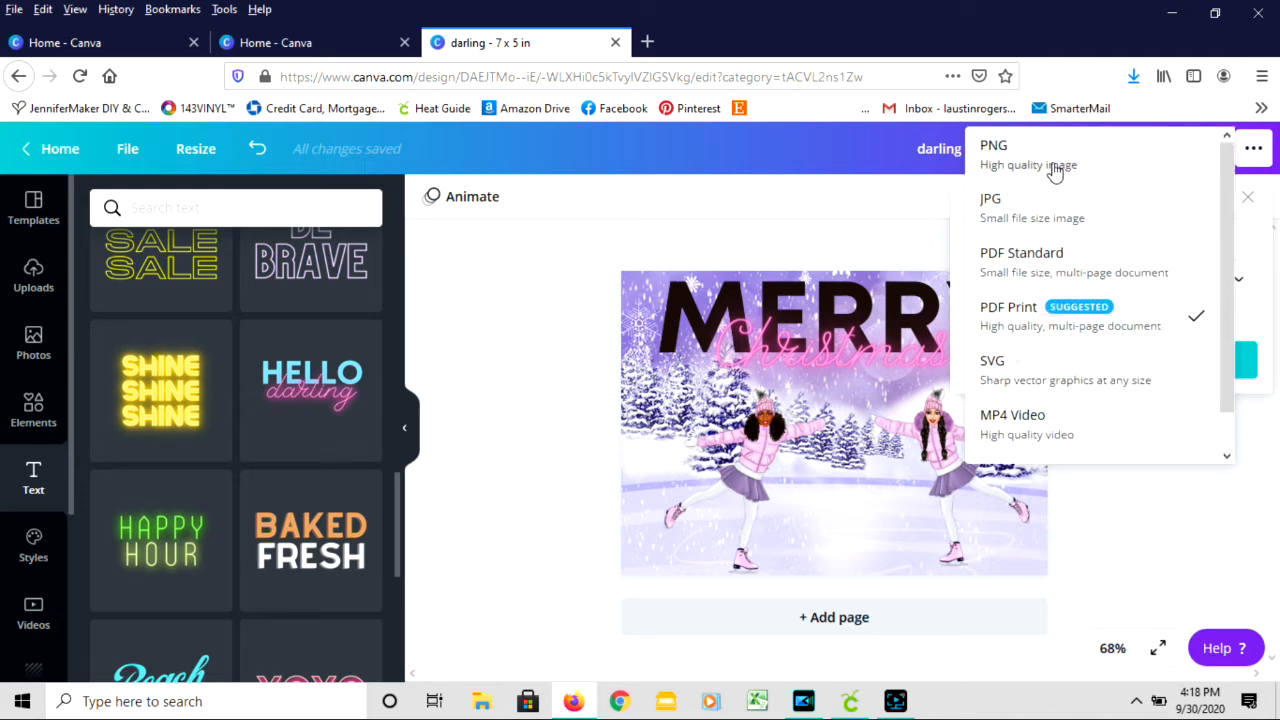
left_click(1051, 158)
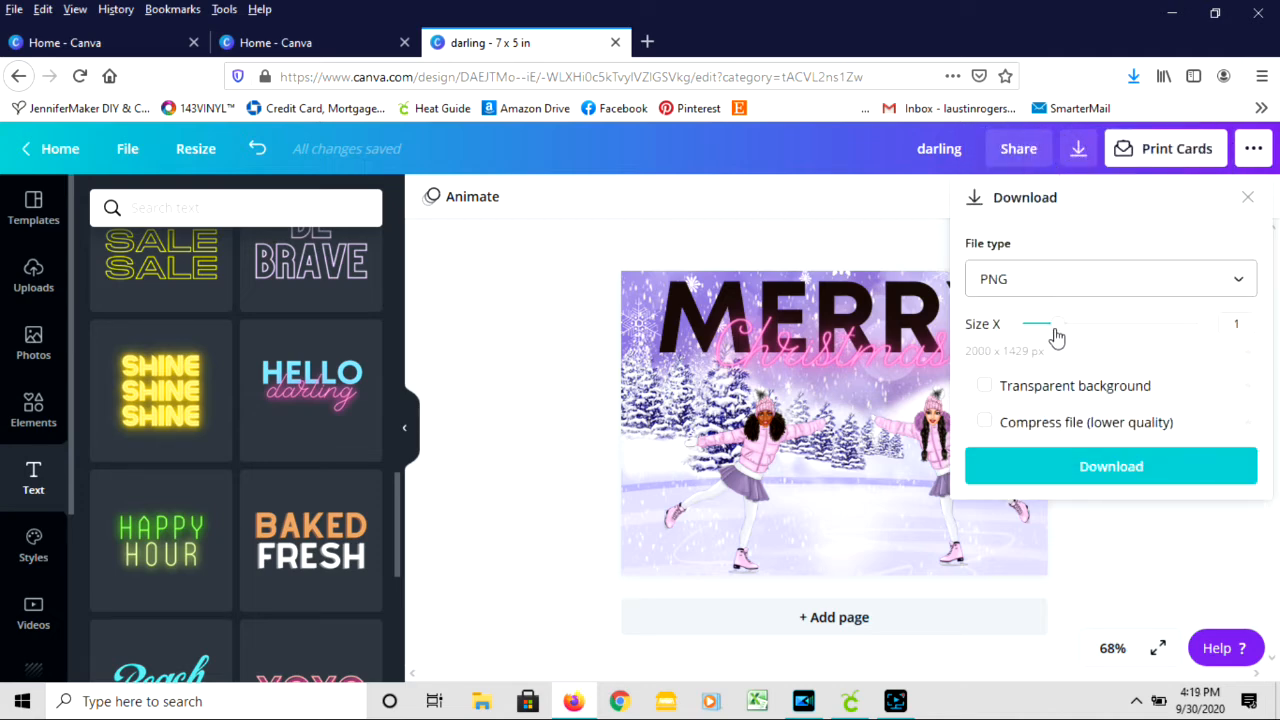
left_click(1057, 336)
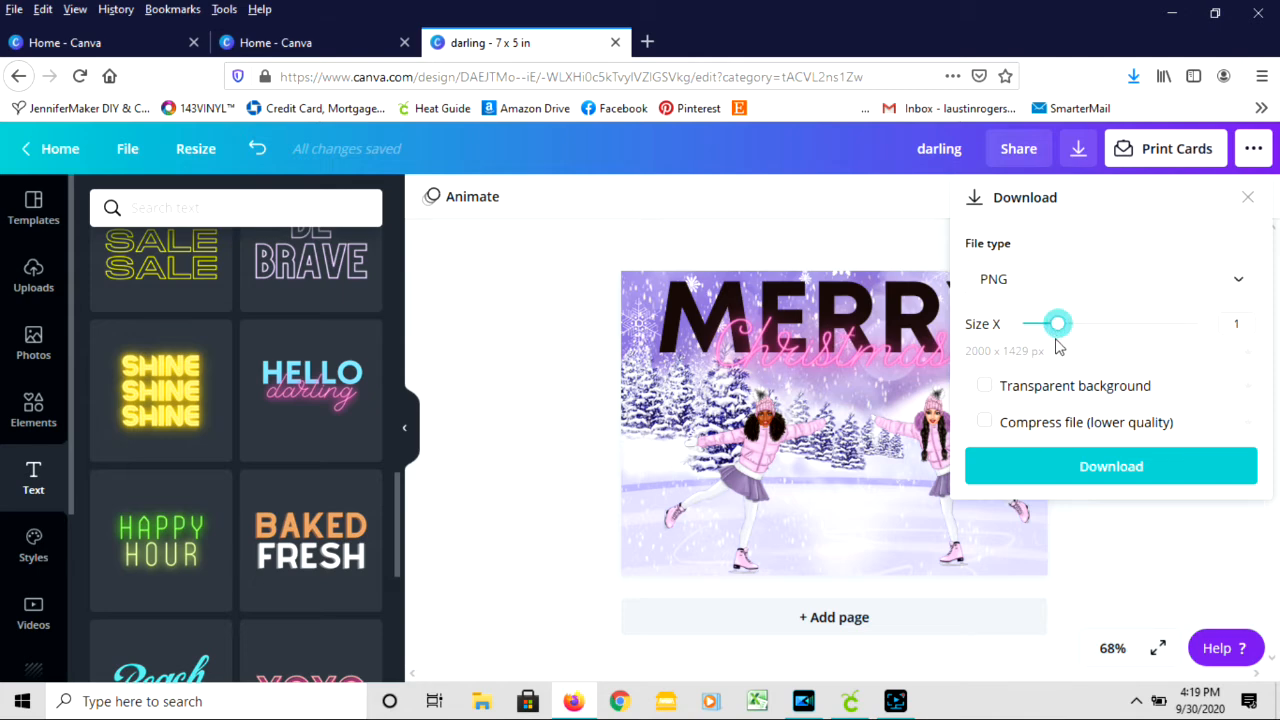
left_click_drag(1057, 330, 1027, 336)
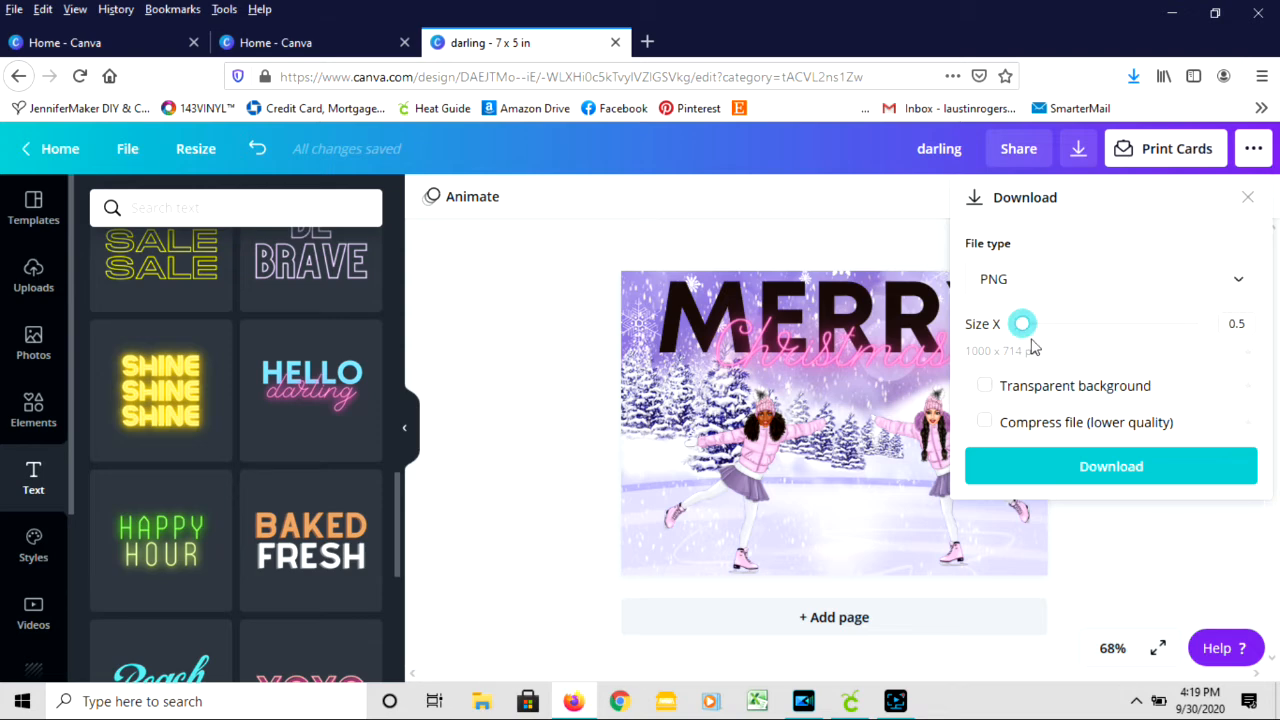
left_click(1077, 480)
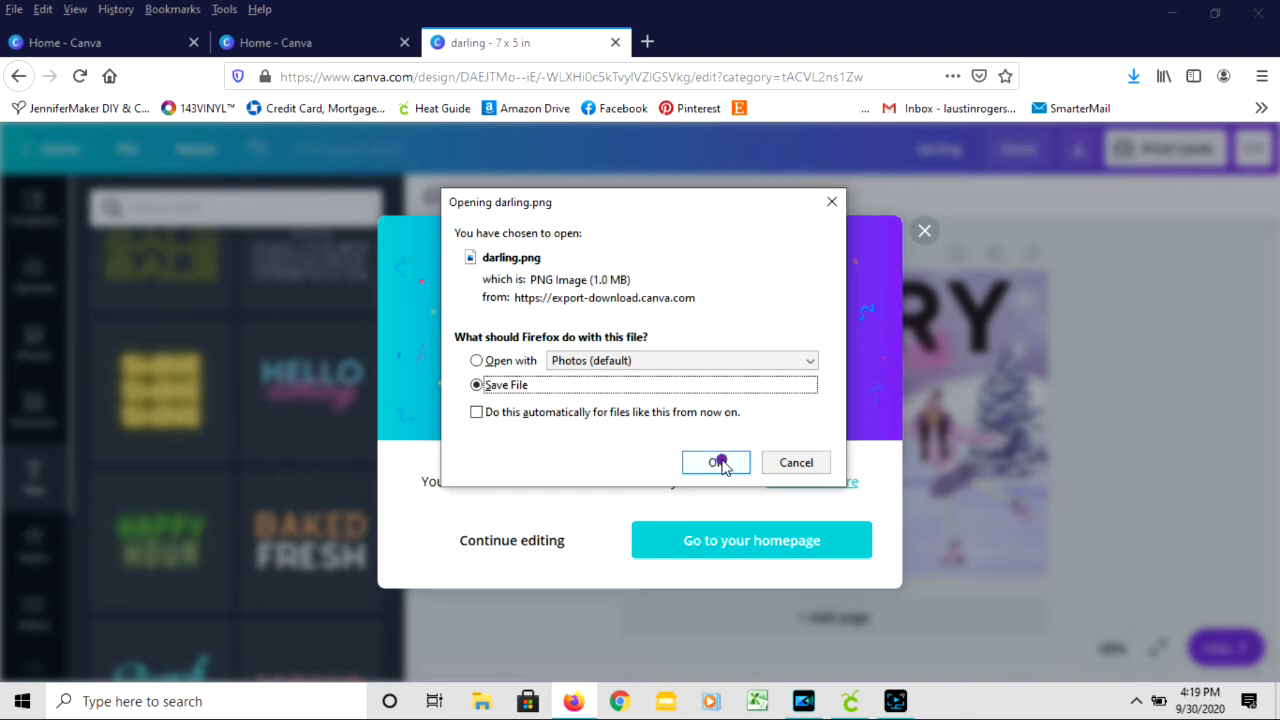
left_click(716, 462)
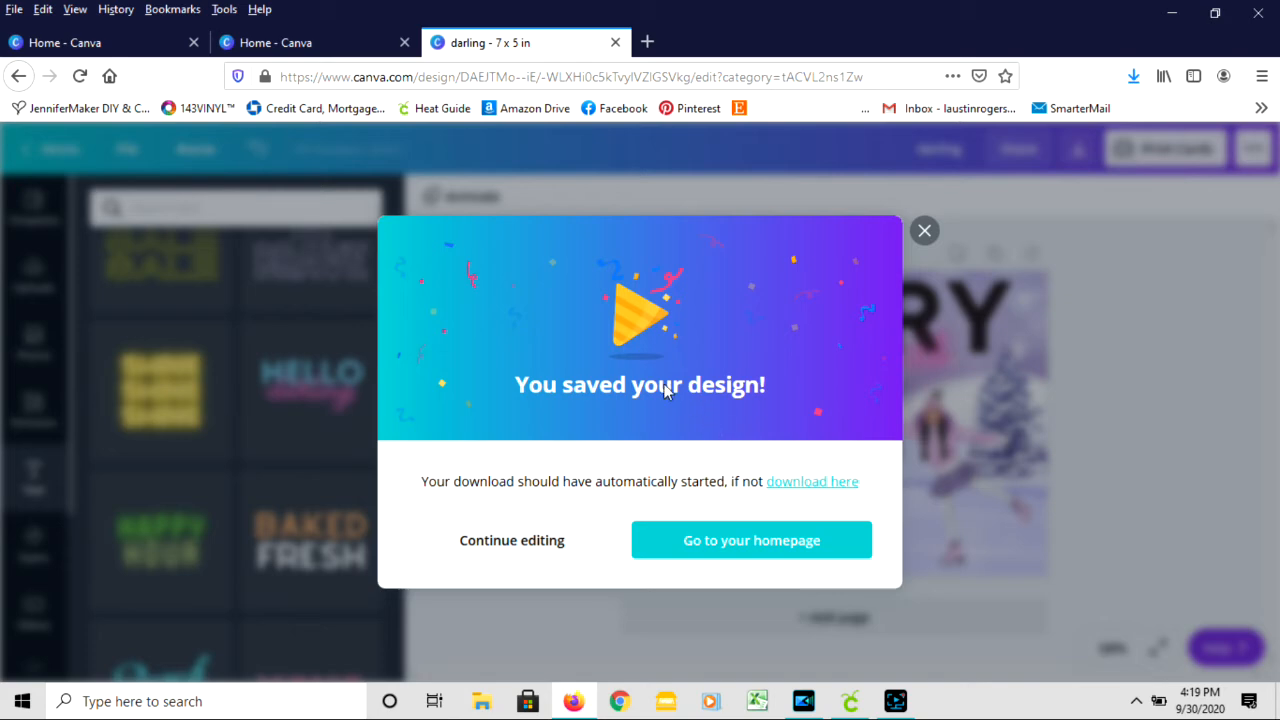
- Switch to Cricut Design Space, cancel the pending cut and start a new project that replaces the unsaved one
left_click(849, 702)
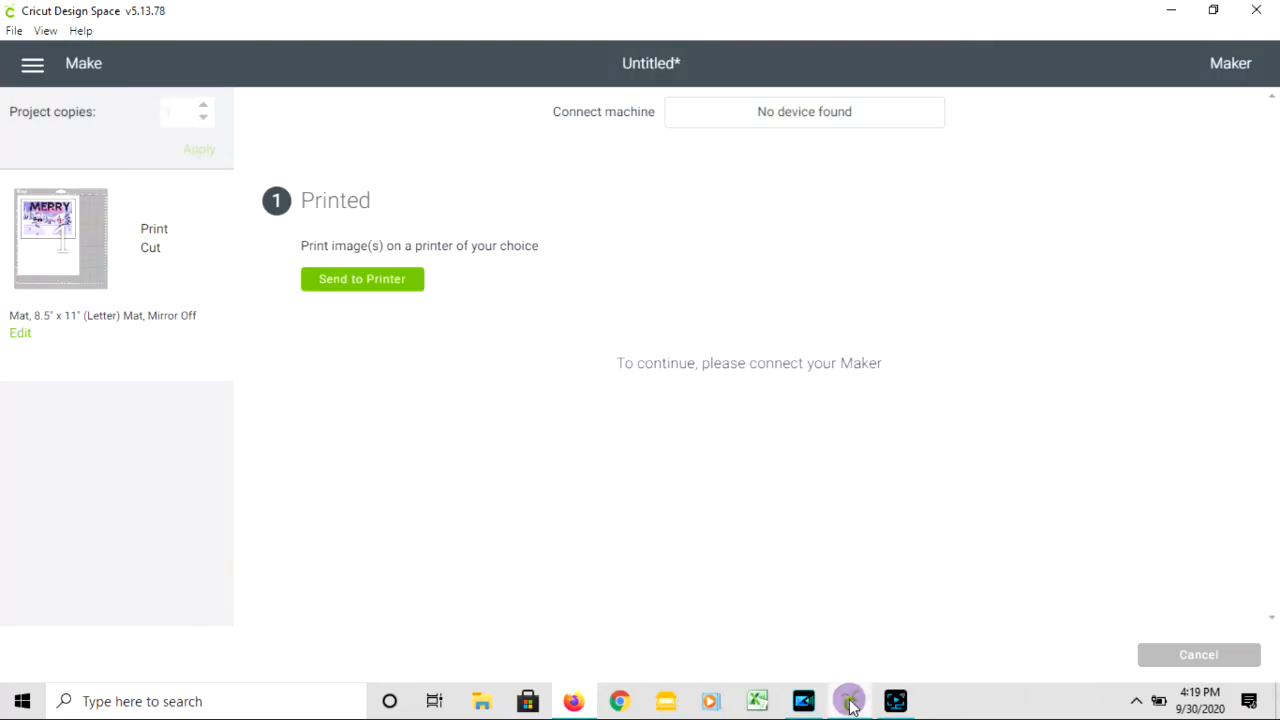
left_click(31, 65)
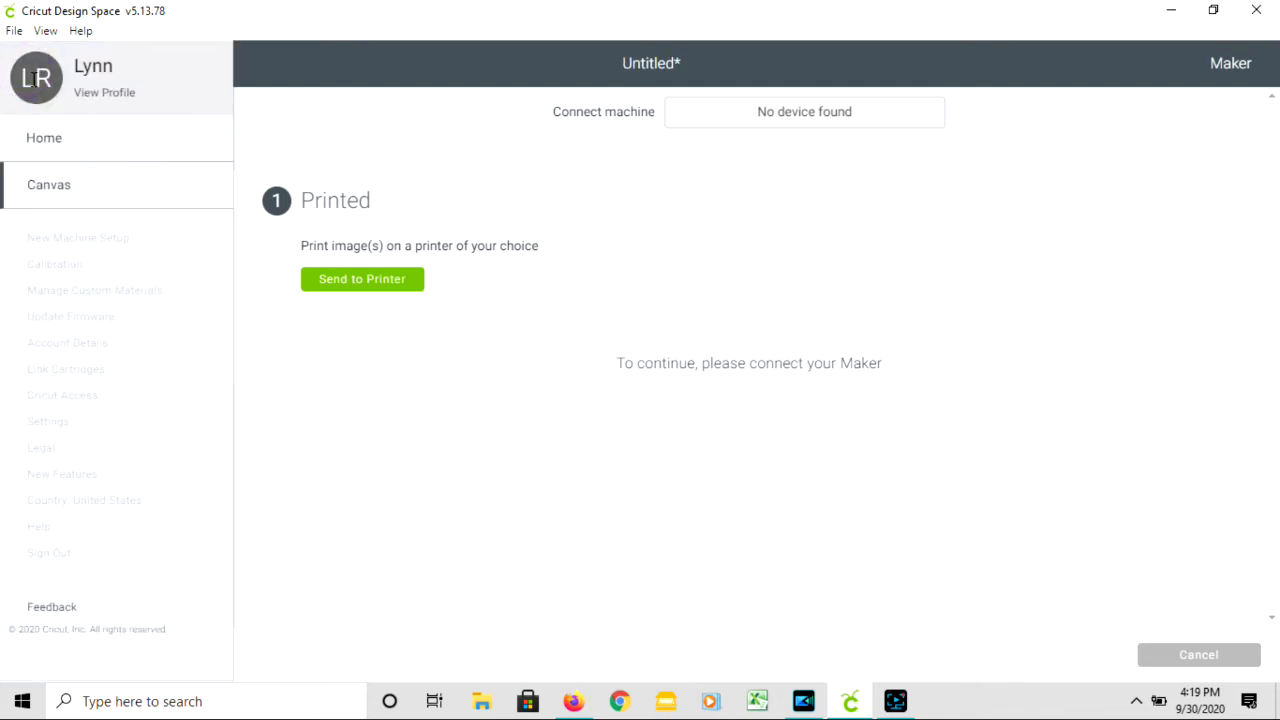
left_click(57, 140)
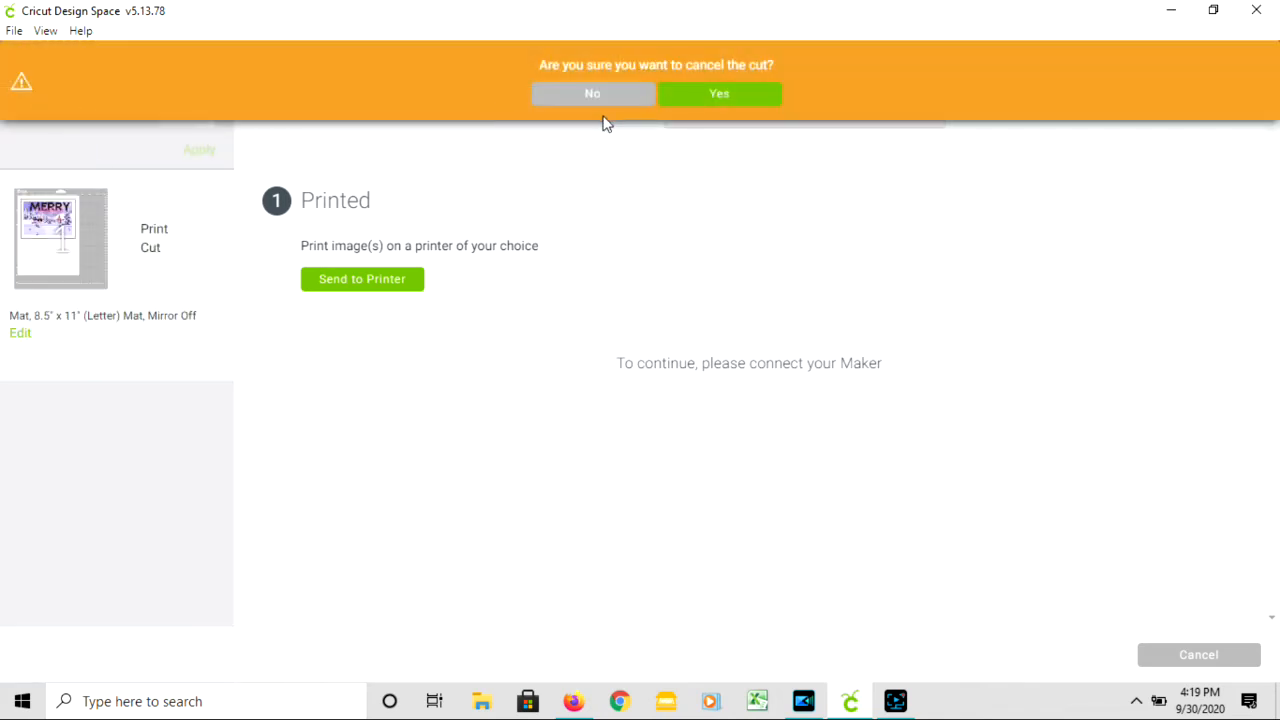
left_click(712, 101)
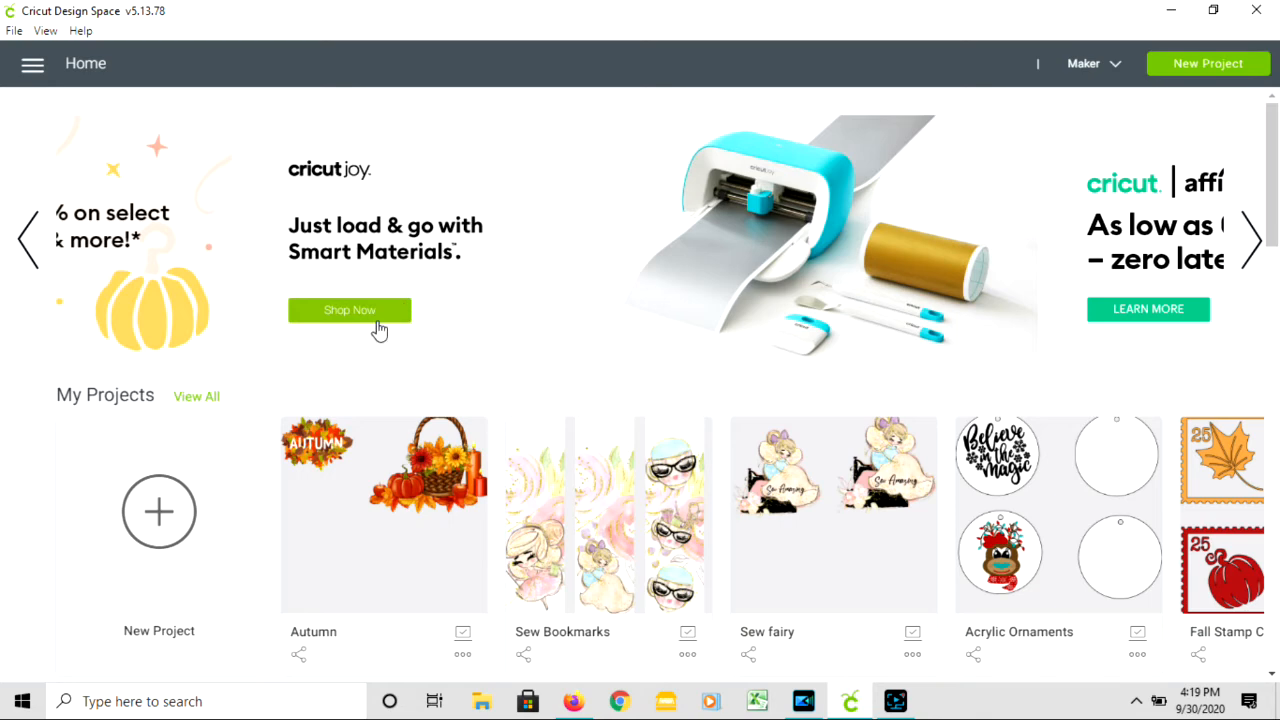
left_click(190, 495)
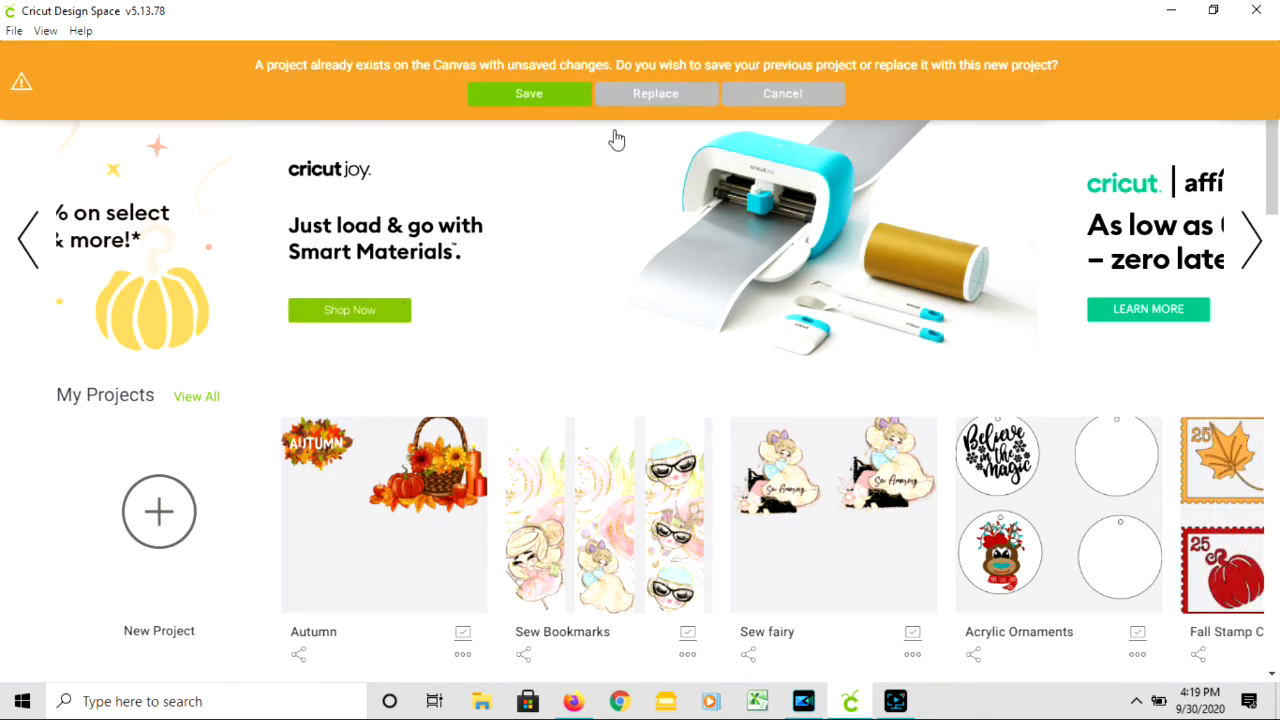
left_click(628, 110)
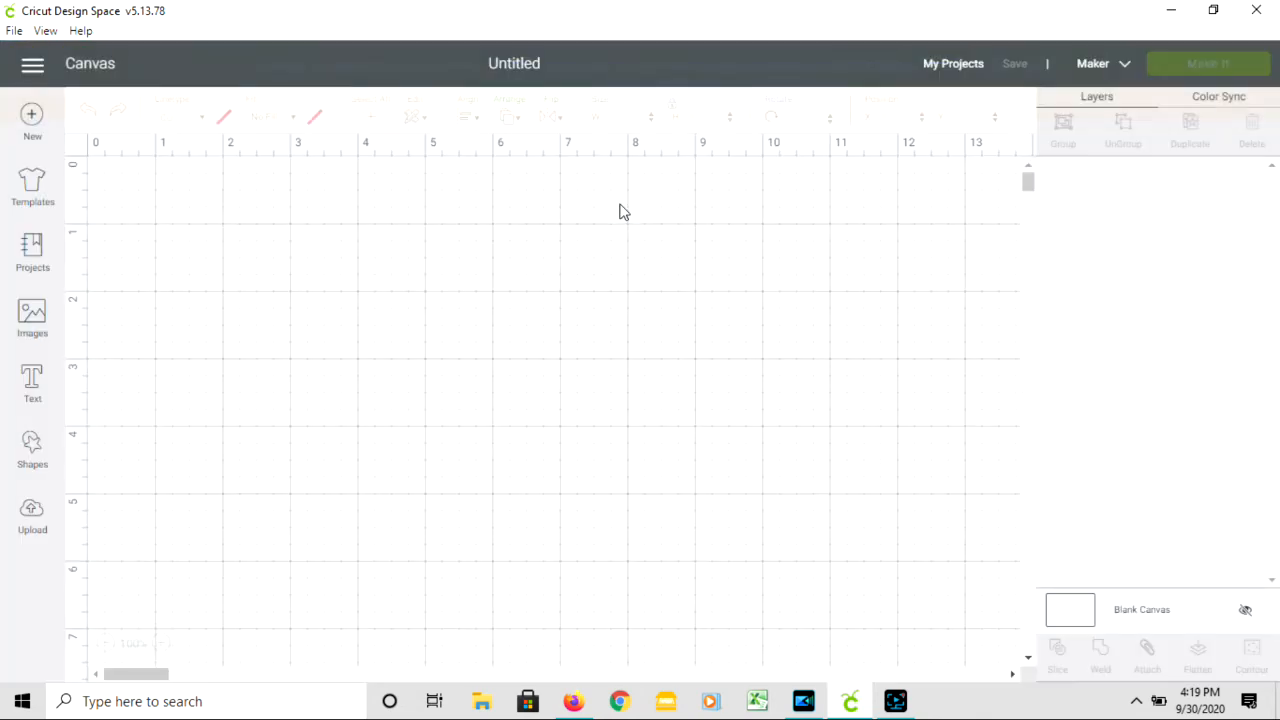
- Delete the "purple christmas2" image from the recently uploaded images
left_click(33, 516)
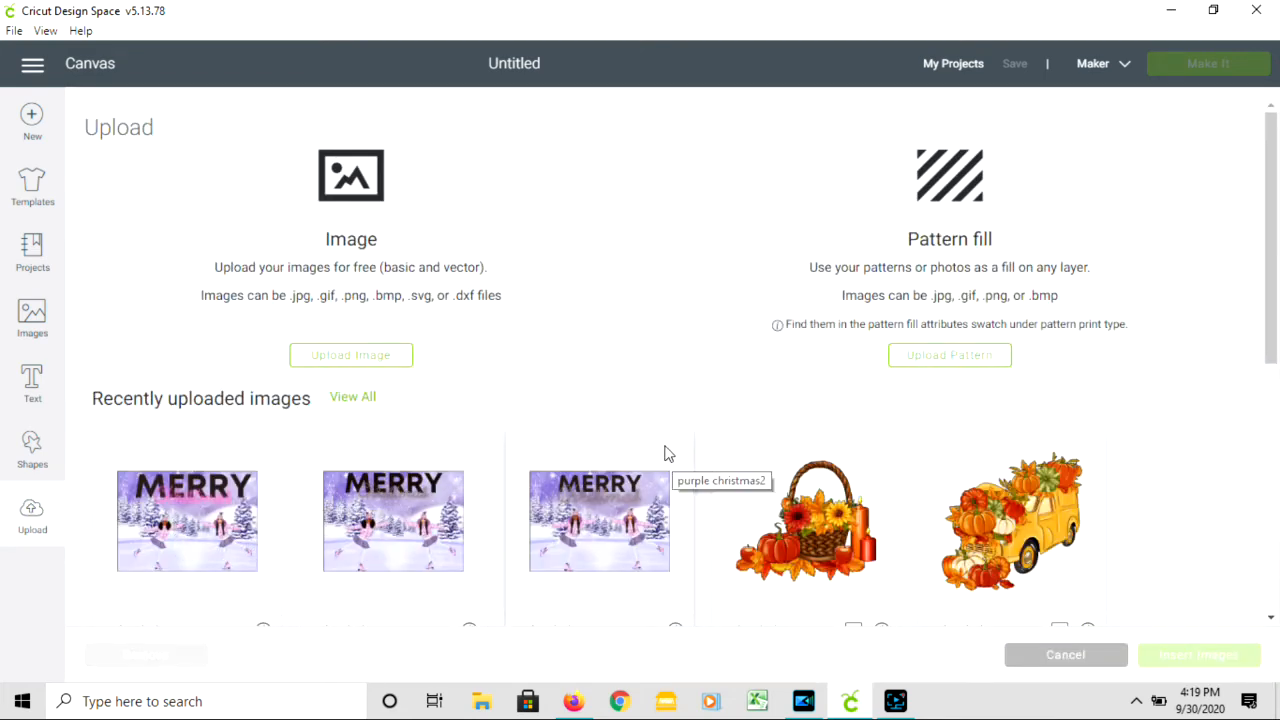
scroll(686, 523, "down", 1)
left_click(675, 537)
left_click(600, 447)
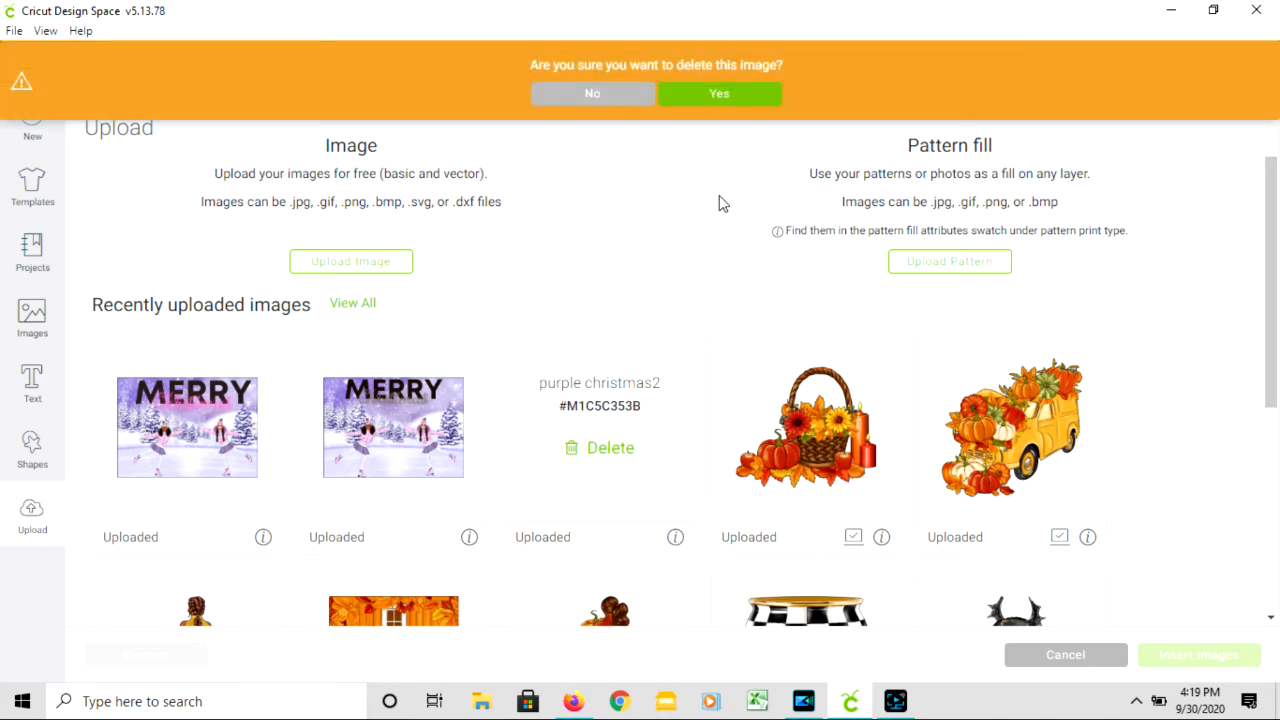
left_click(731, 94)
- Delete the two remaining "purple christmas" card images from the recently uploaded images
left_click(469, 537)
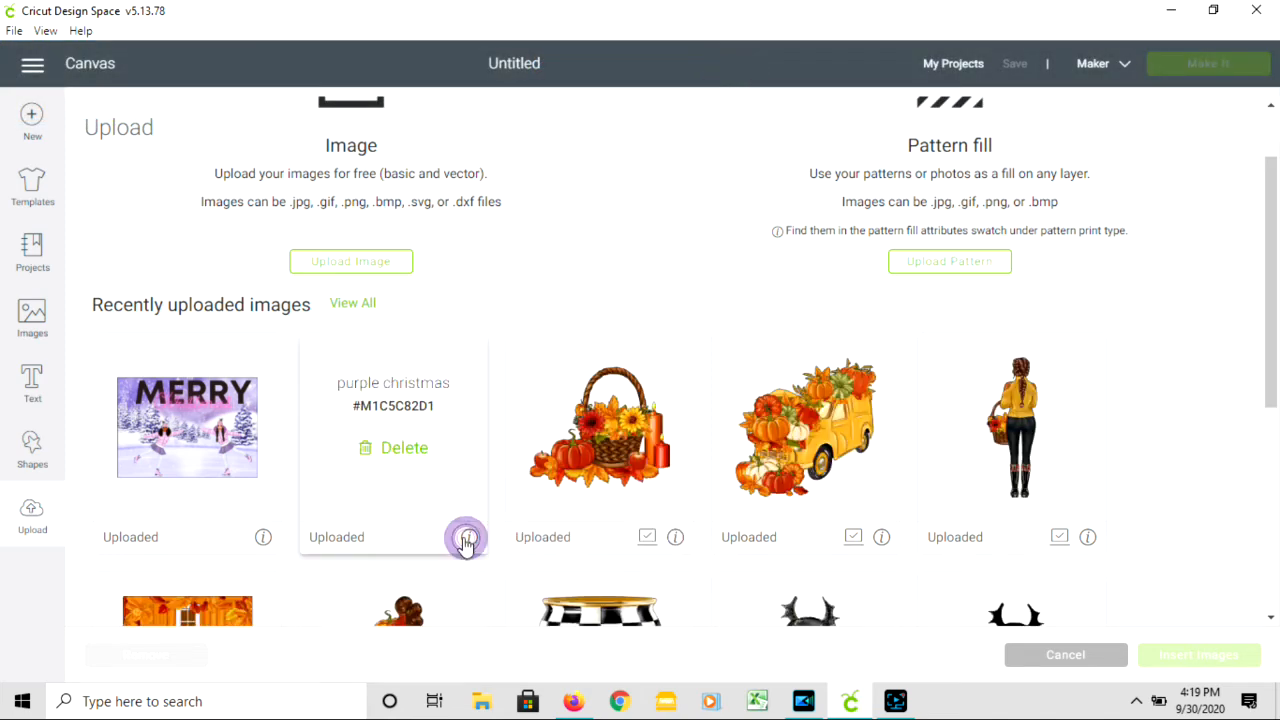
left_click(398, 449)
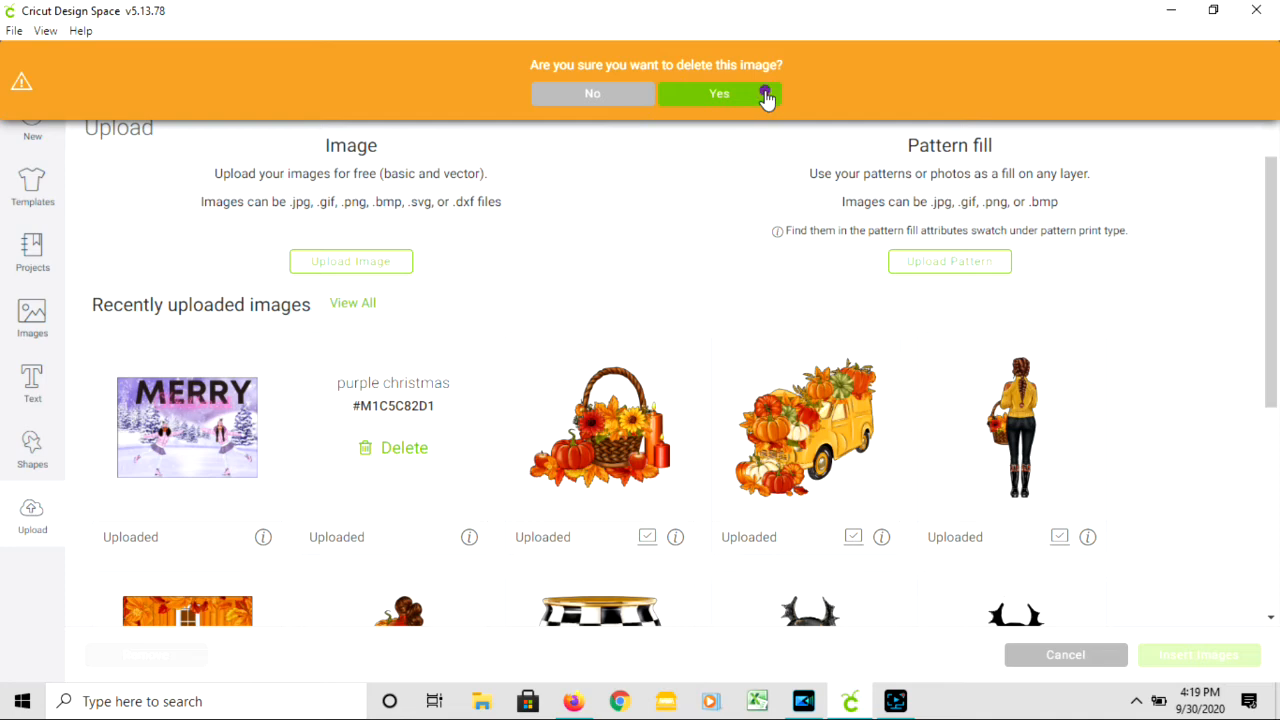
left_click(766, 94)
left_click(263, 537)
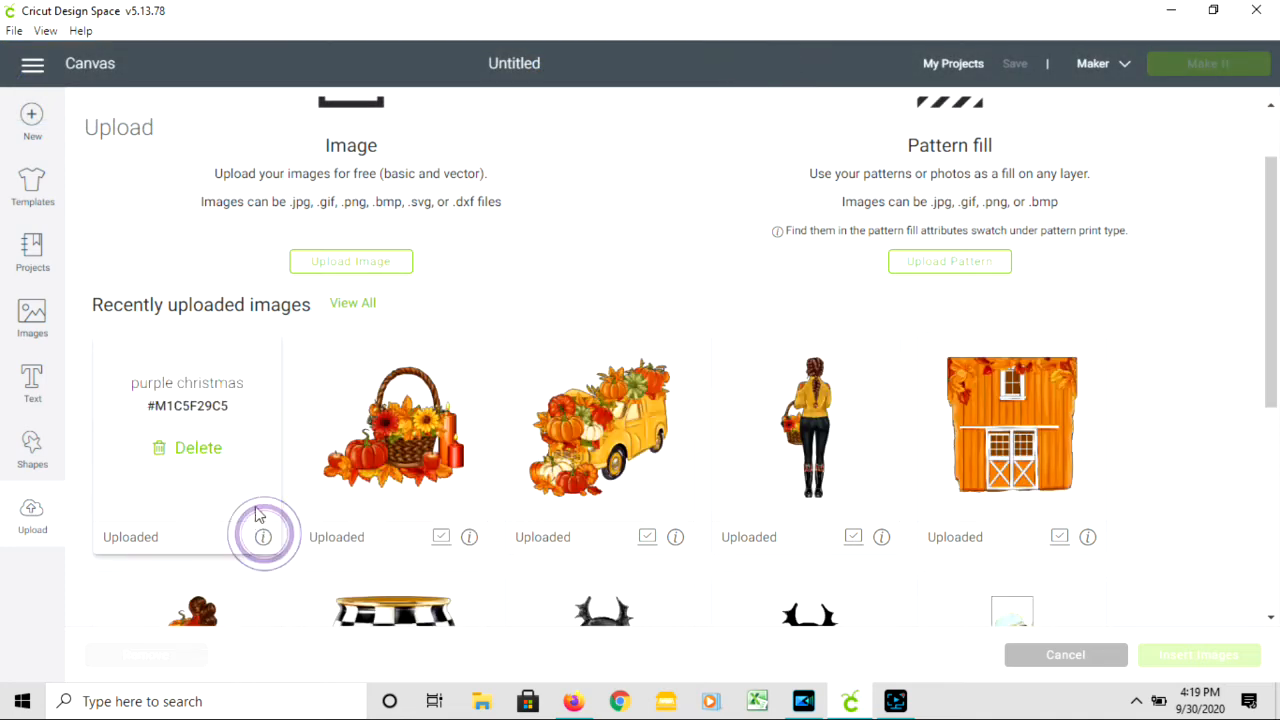
left_click(205, 450)
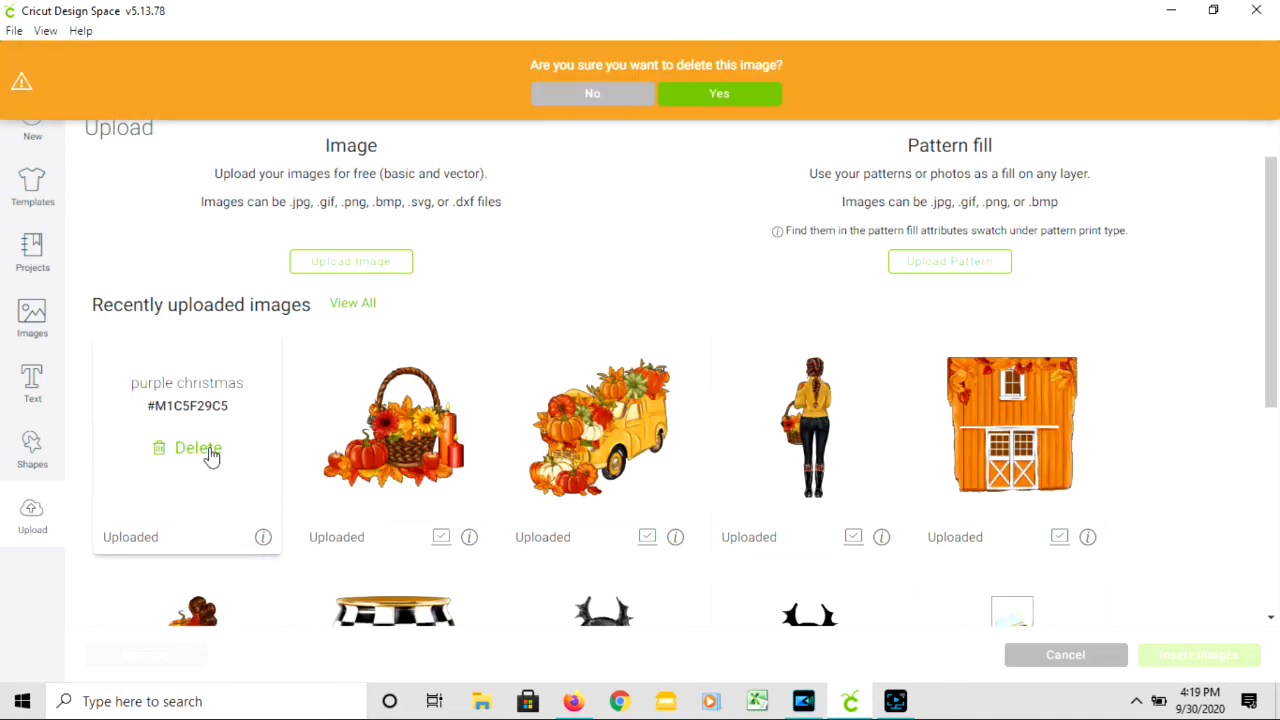
left_click(749, 100)
- Upload the darling(1) file from Downloads as a Complex image and accept it without erasing any of its background
left_click(377, 261)
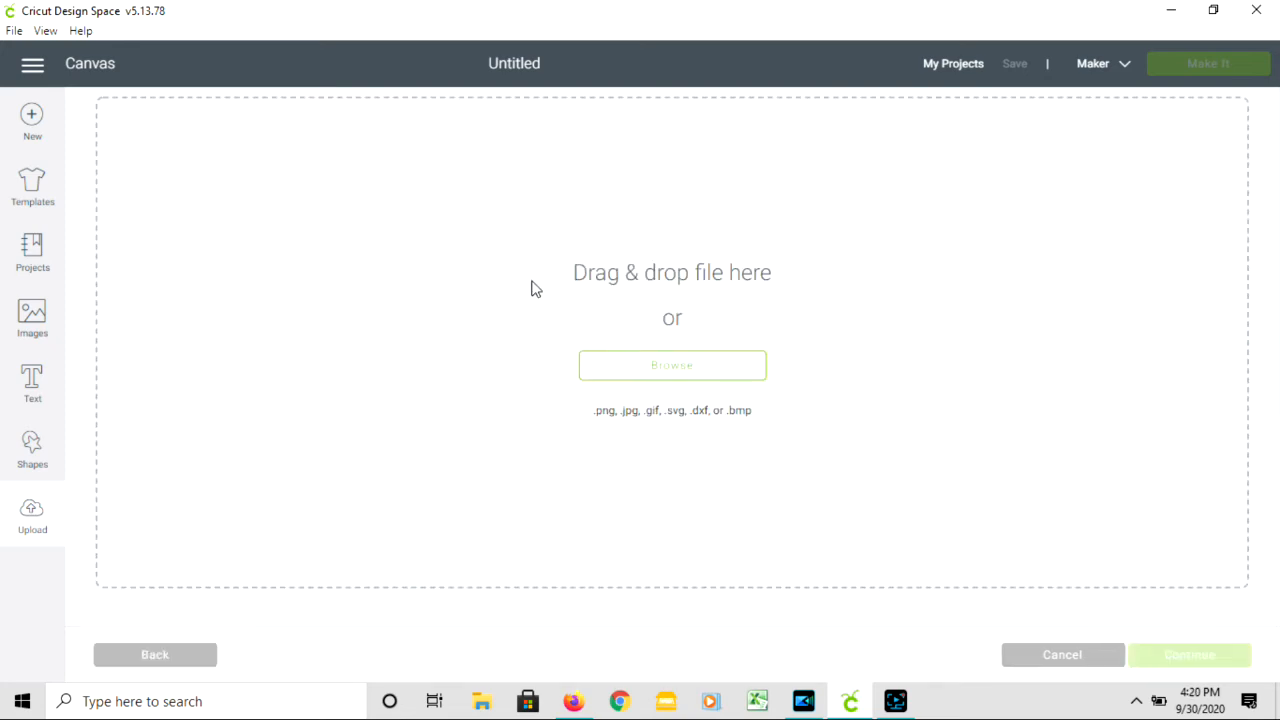
left_click(695, 374)
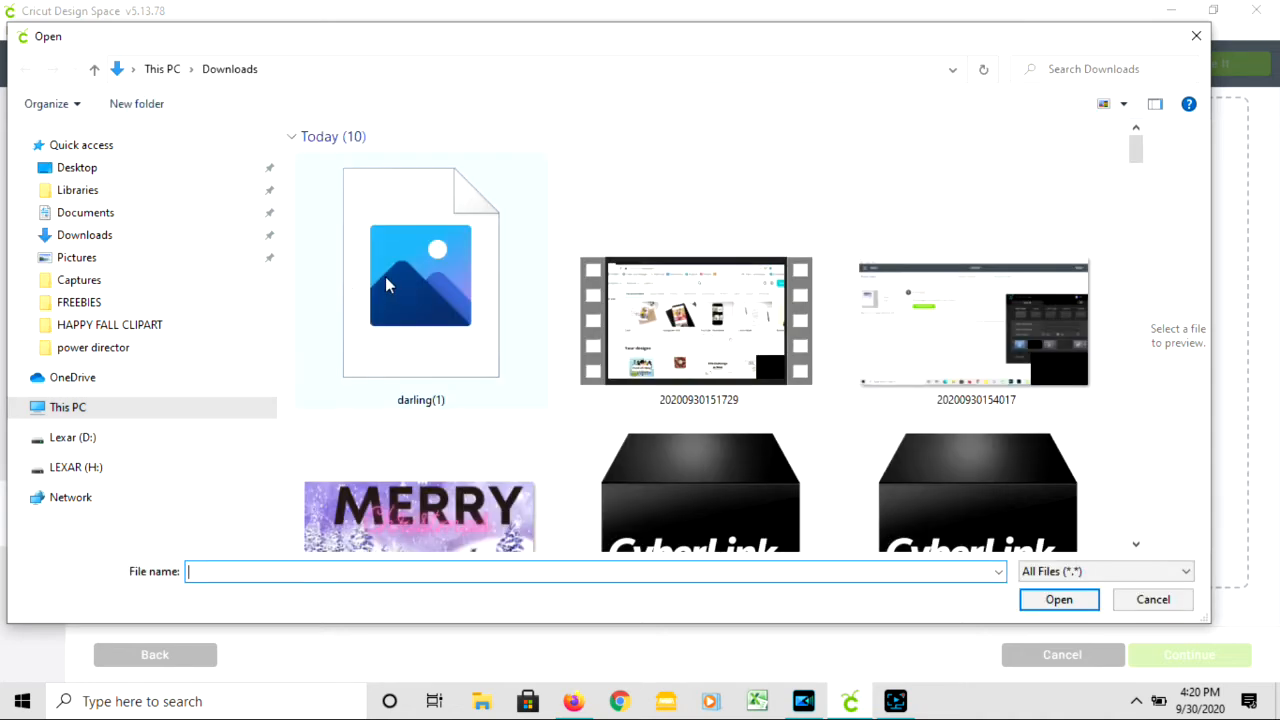
left_click(459, 313)
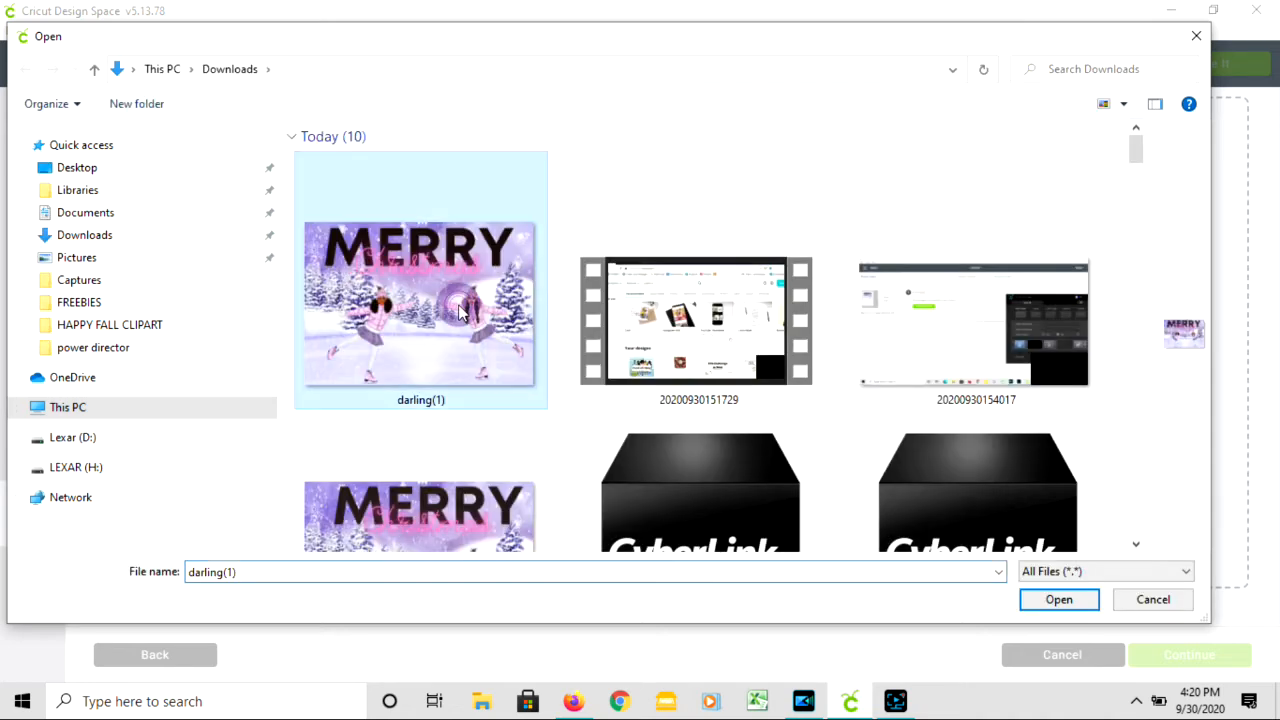
left_click(1060, 600)
left_click(1047, 518)
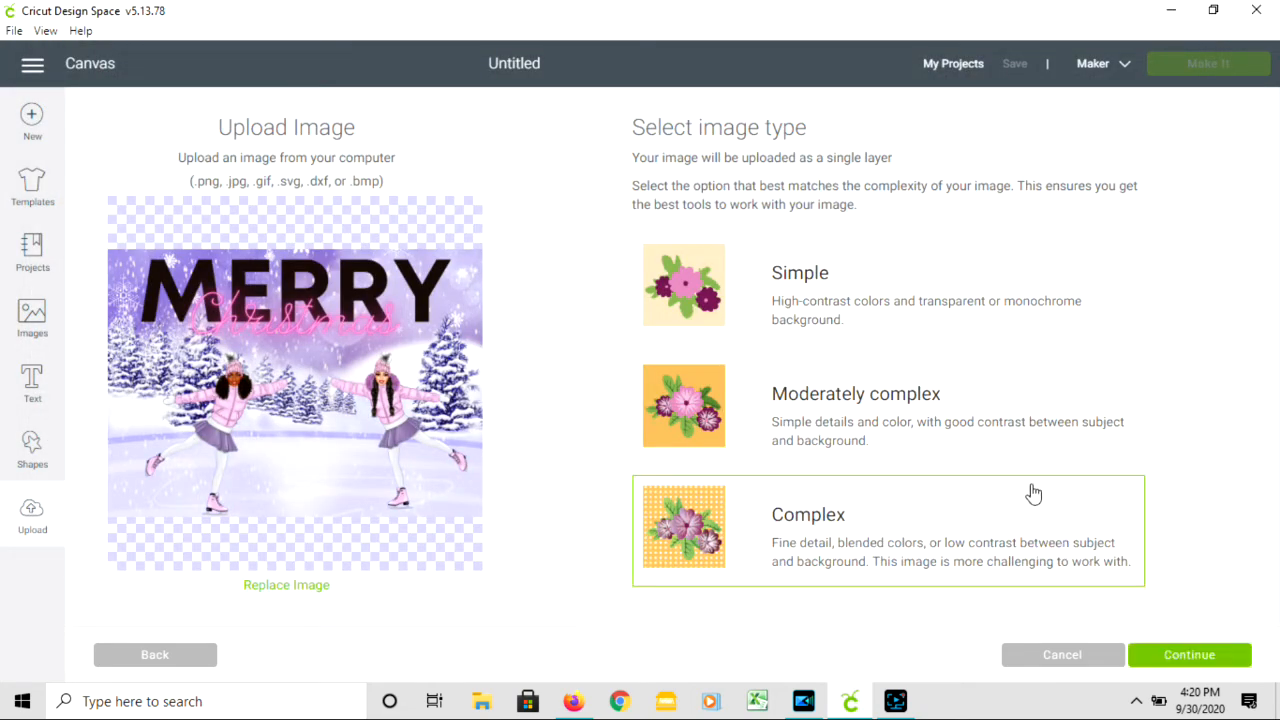
left_click(1189, 655)
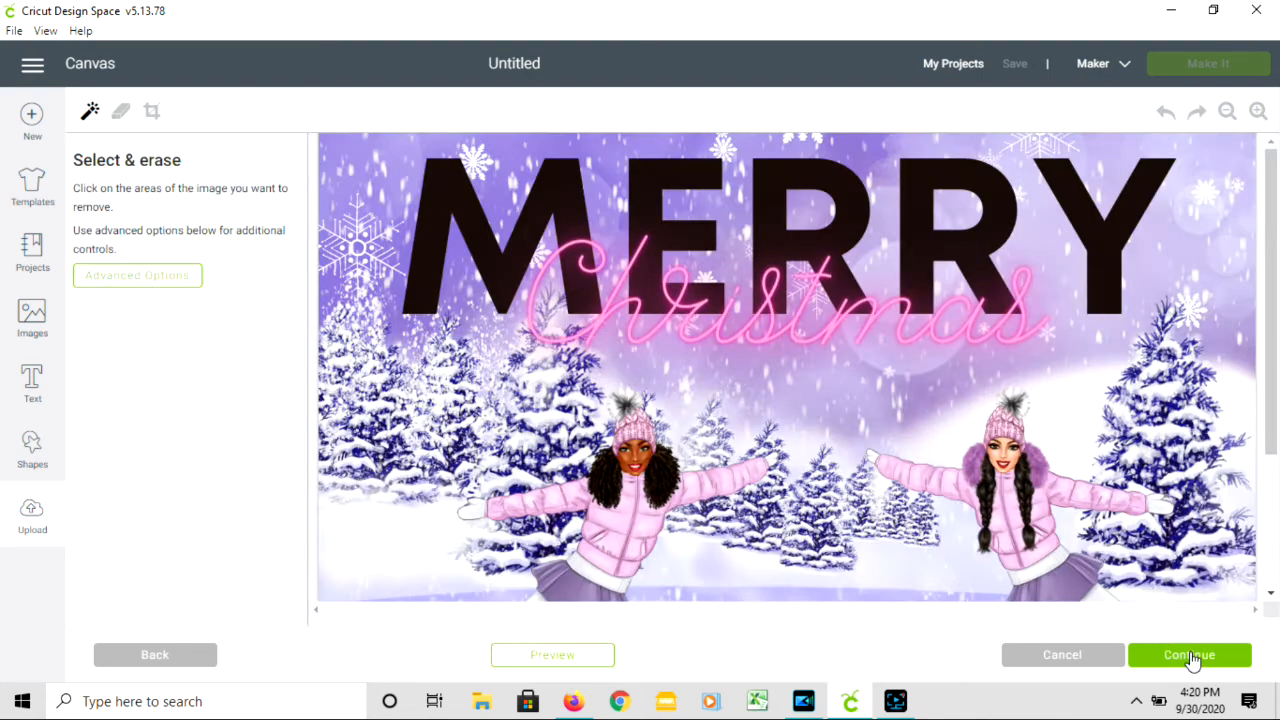
left_click(1227, 111)
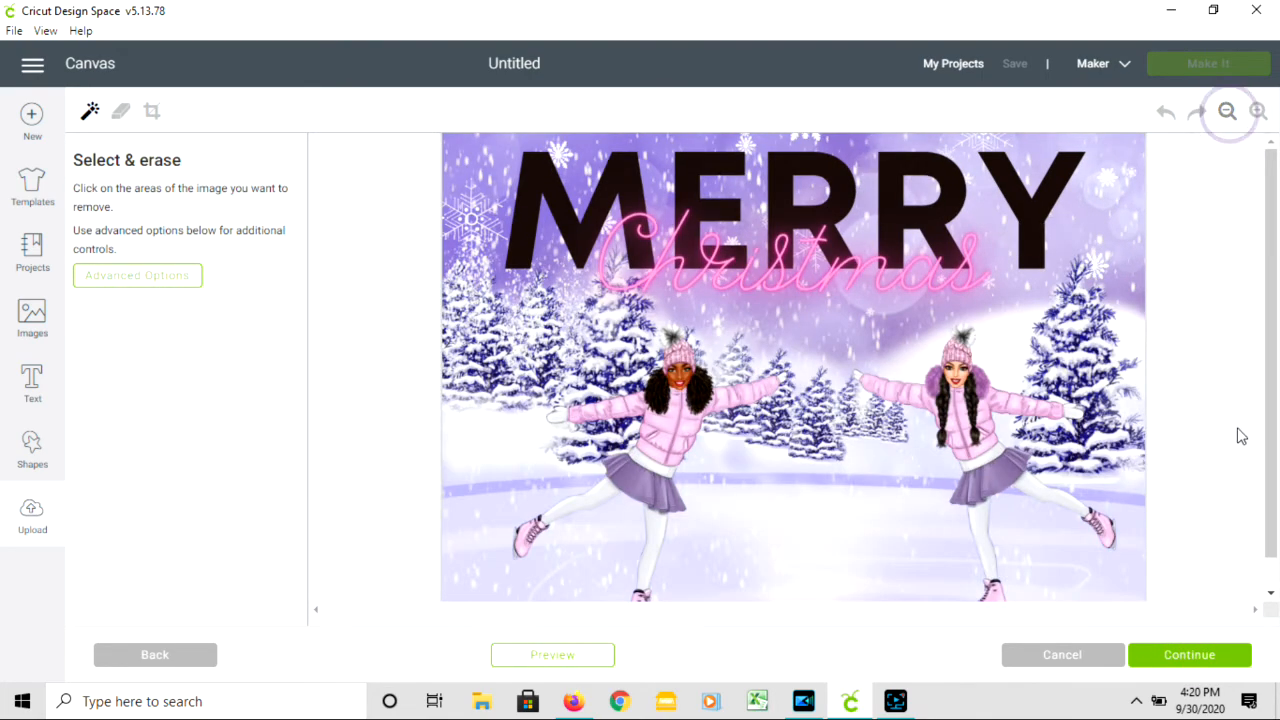
left_click(1198, 655)
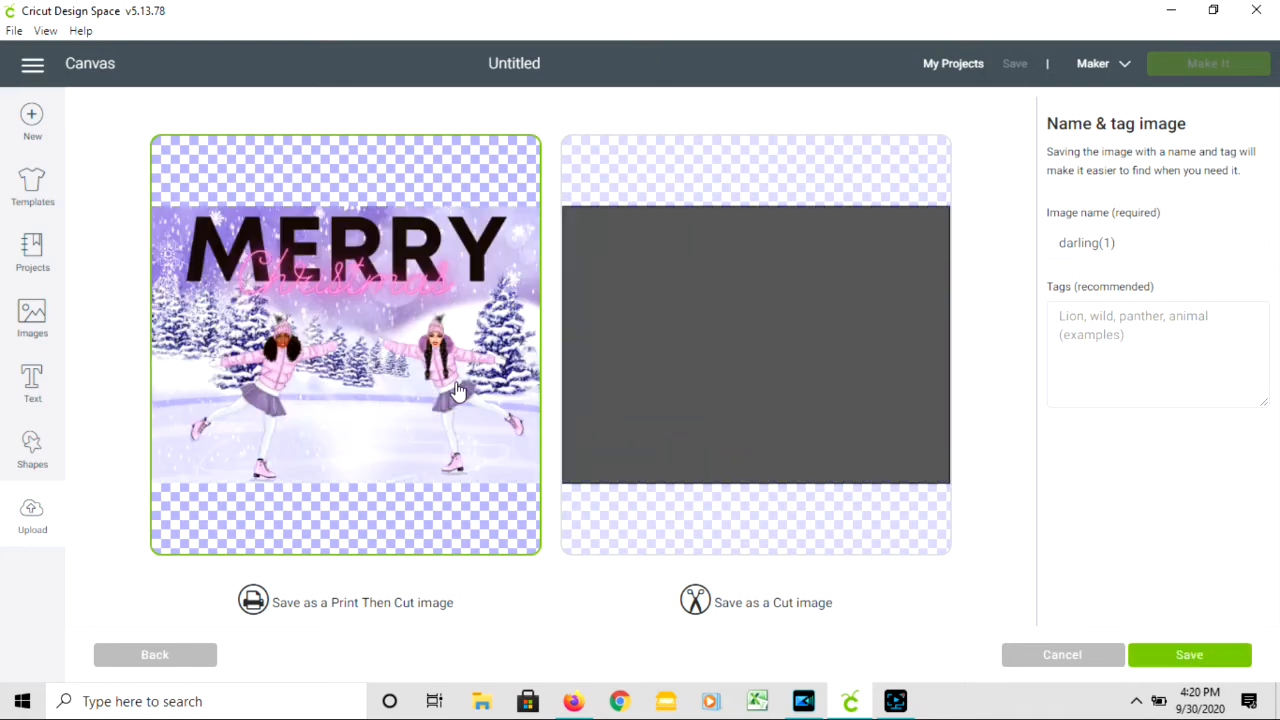
- Name the image "purple christmas", tag it "feathers of style" and save it as a Print Then Cut image
triple_click(1123, 243)
type("purple christmas")
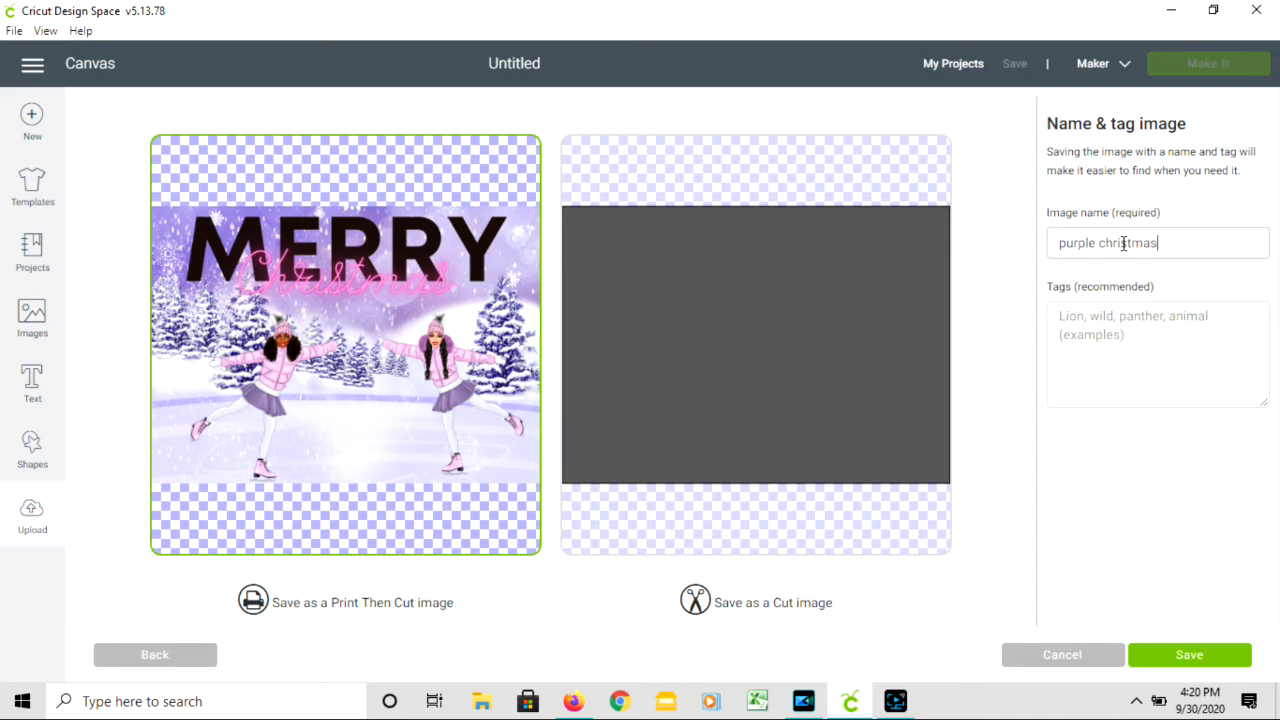
key("Tab")
type("f")
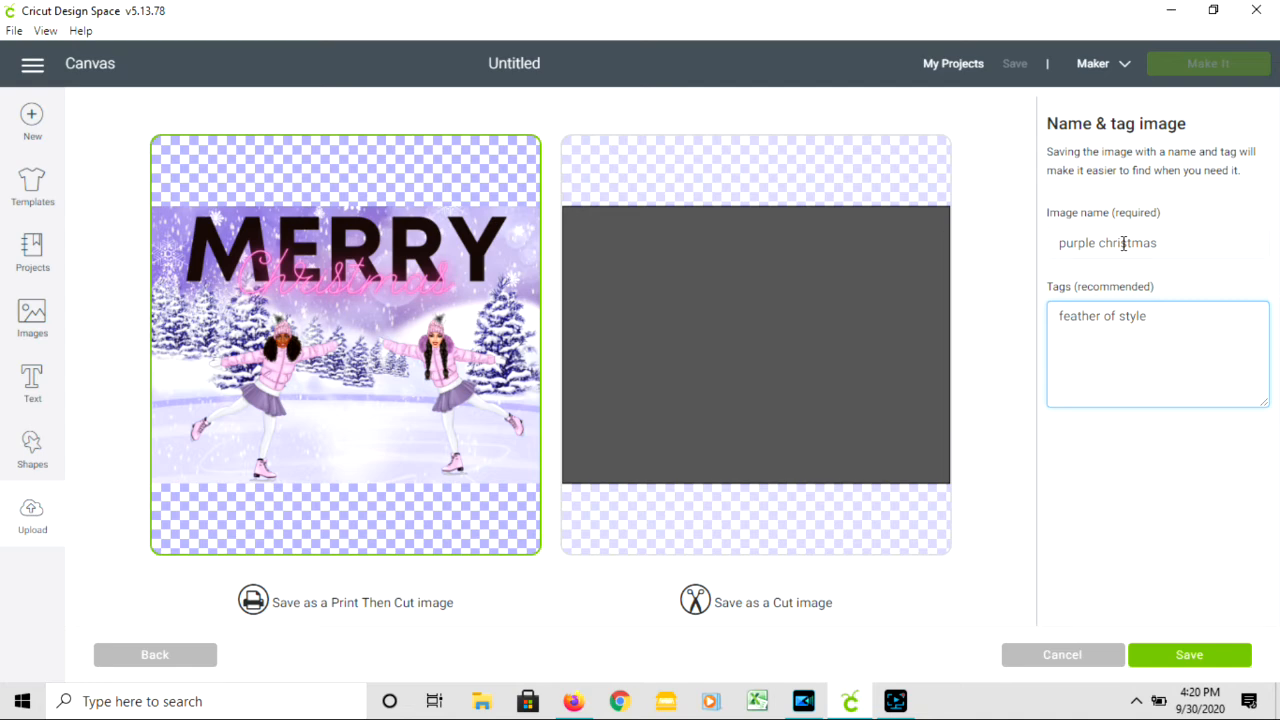
left_click(1090, 320)
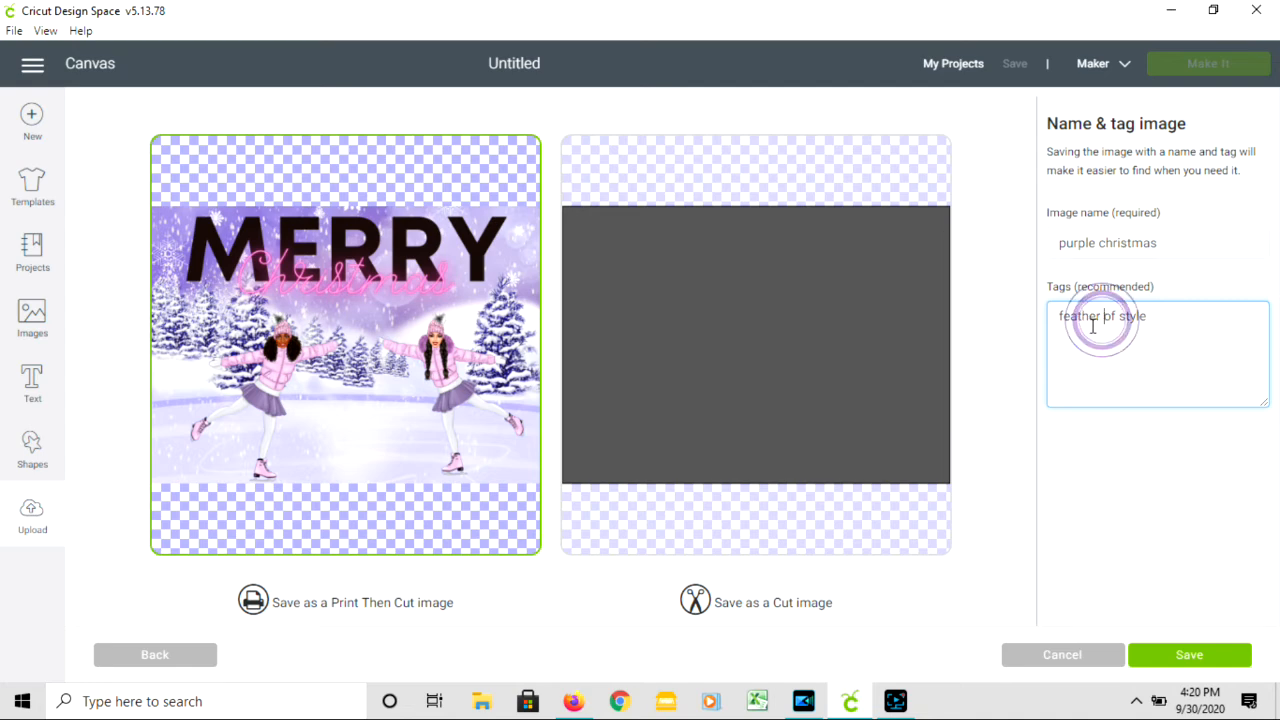
type("s")
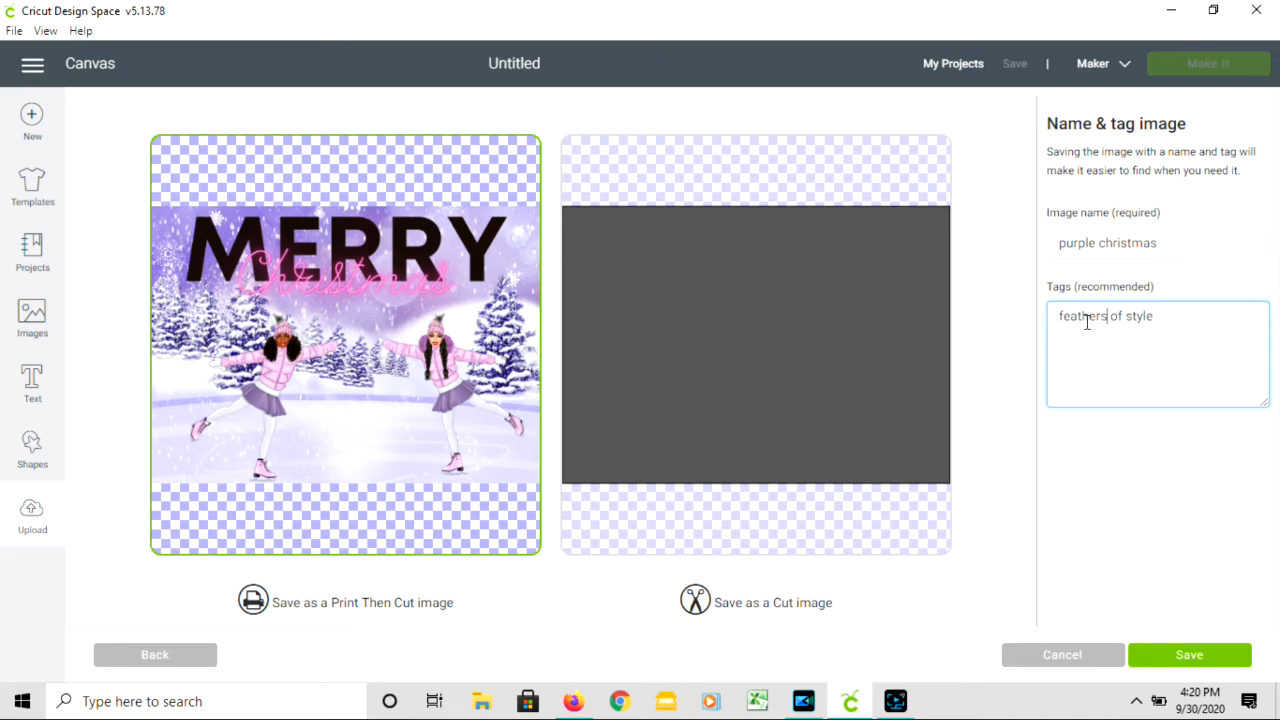
left_click(1186, 665)
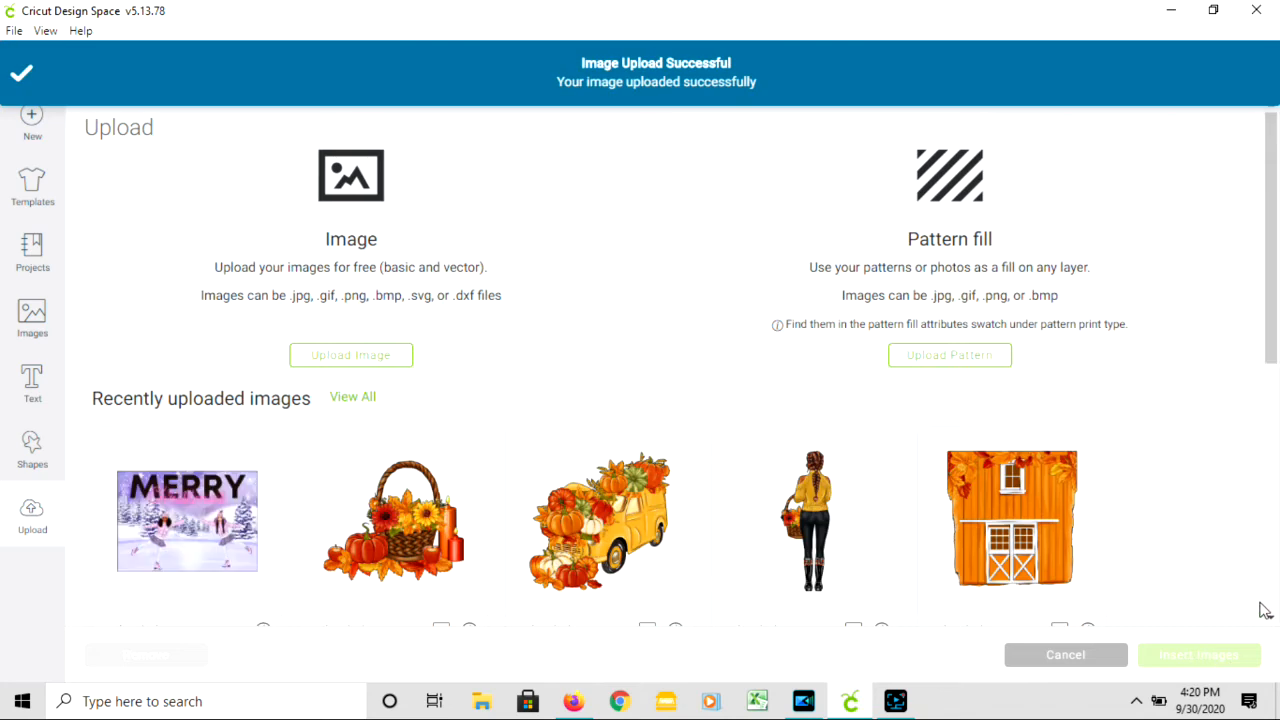
- Insert the uploaded card image on the canvas and, with proportions unlocked, resize it to 6.75 × 4.75 in, then relock and deselect it
left_click(245, 512)
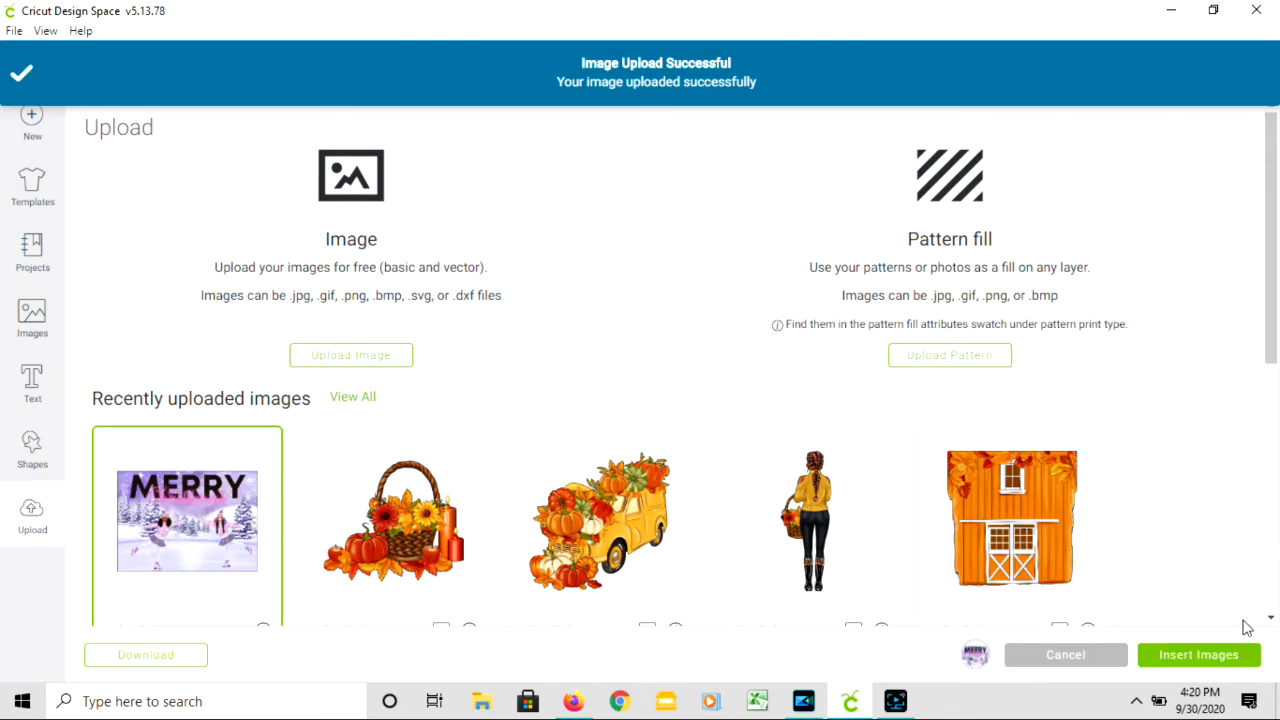
left_click(1218, 655)
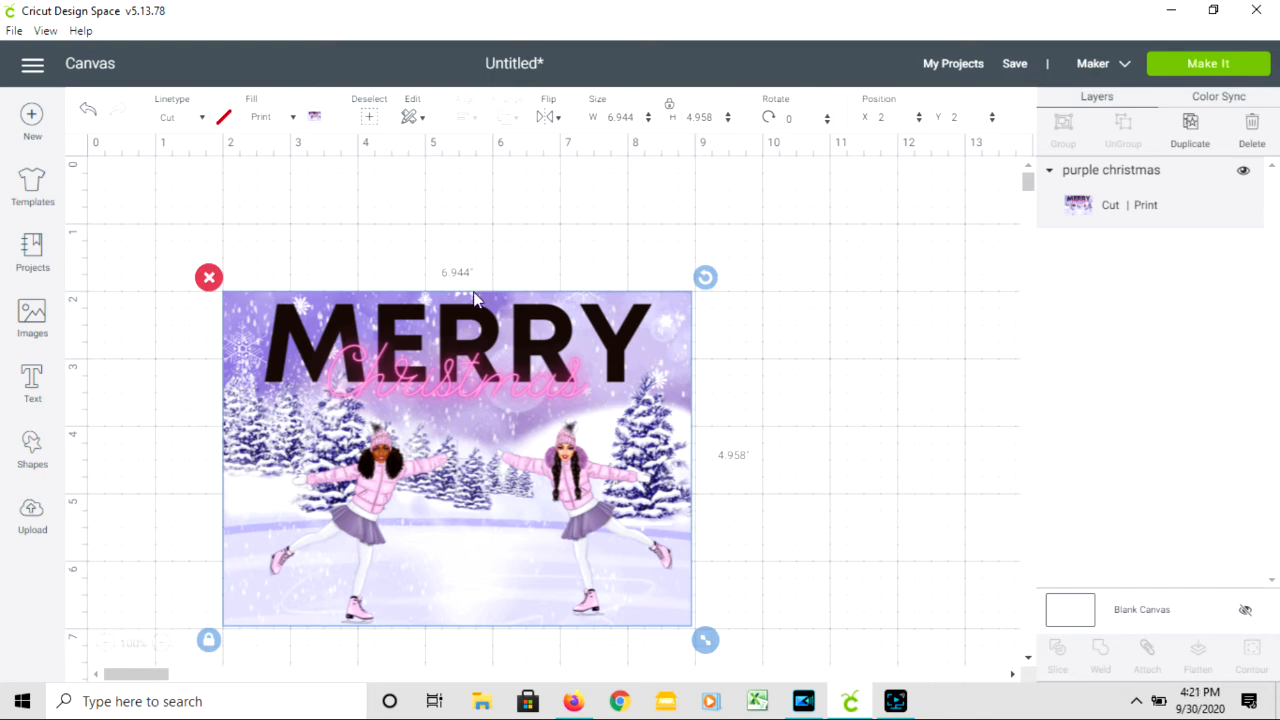
left_click(668, 106)
double_click(624, 118)
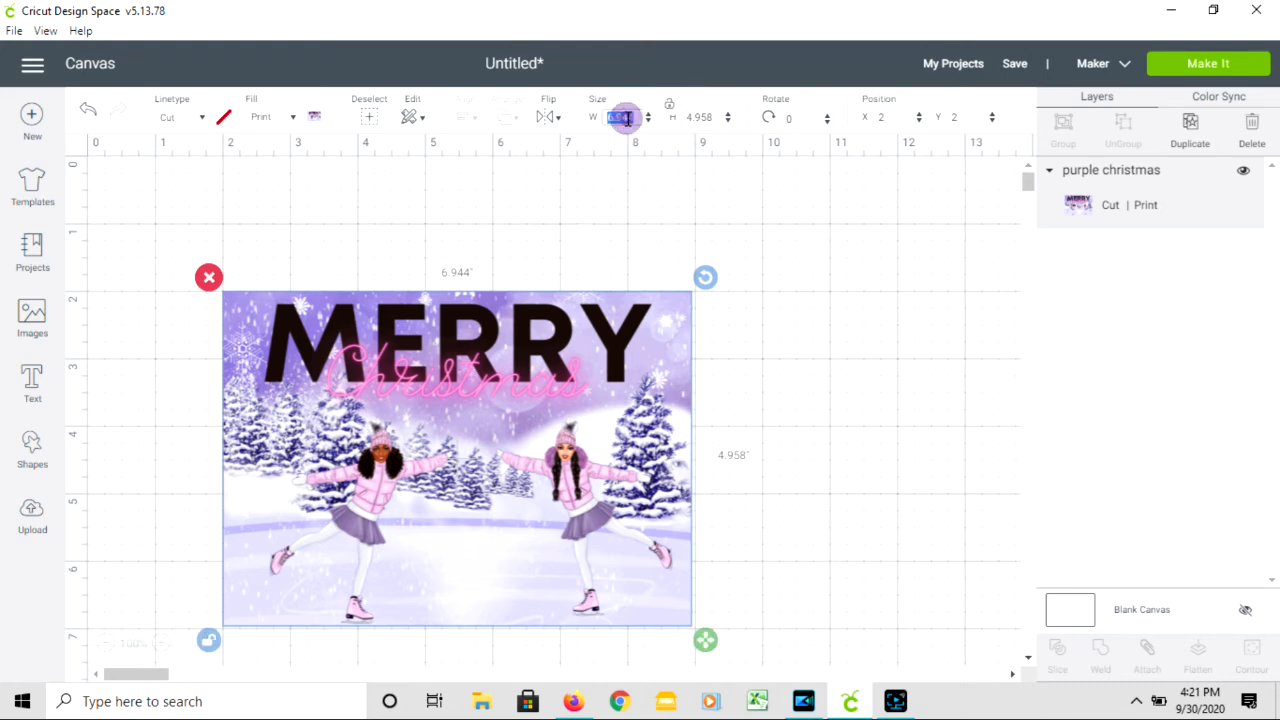
type("6.75")
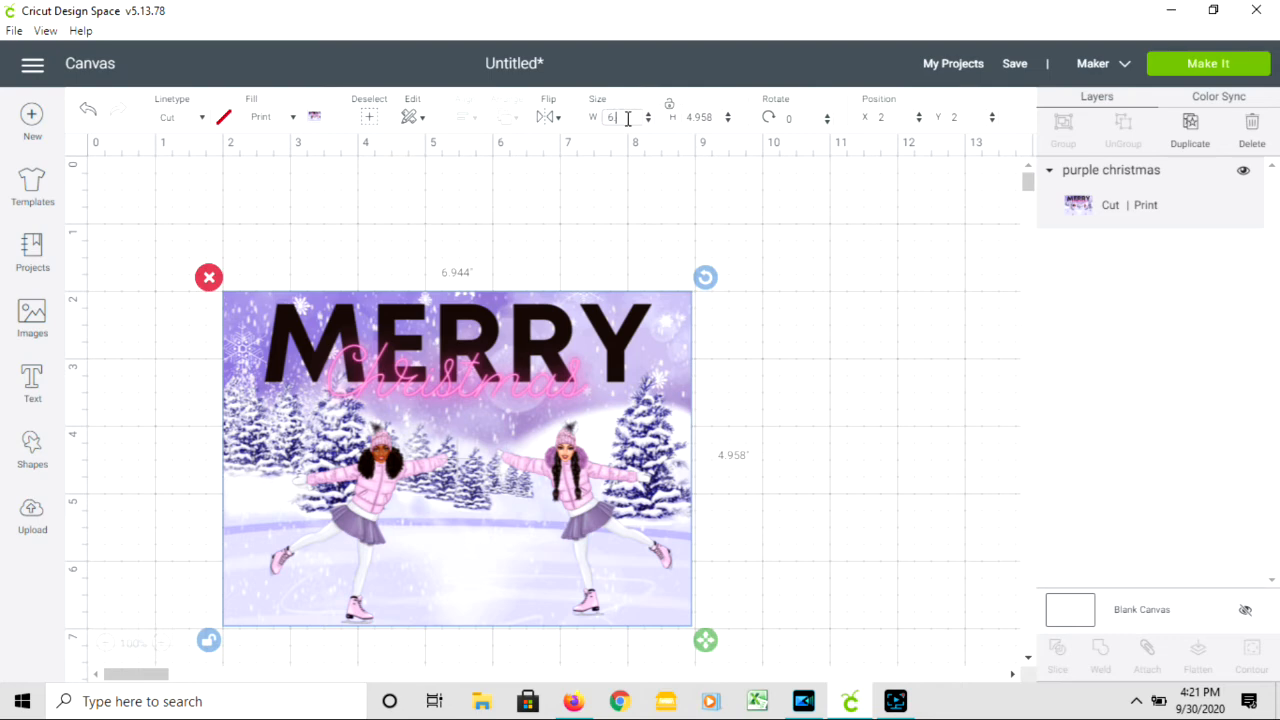
double_click(704, 118)
type("4")
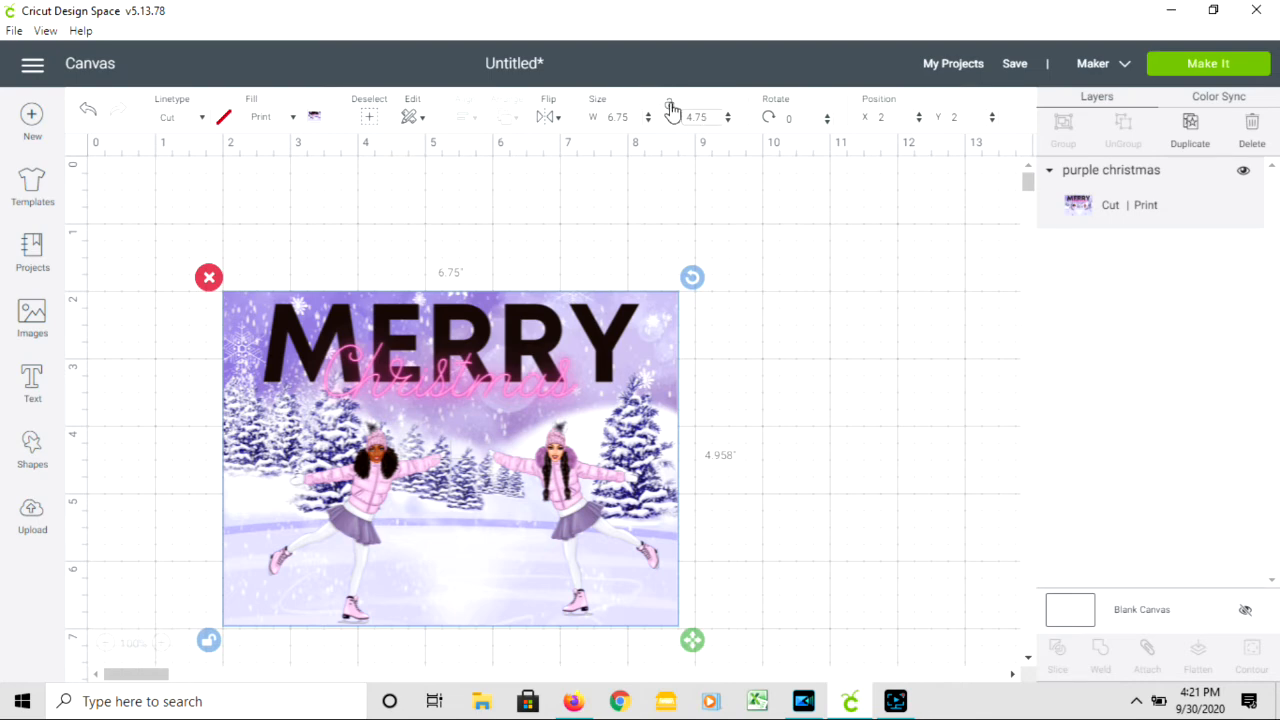
left_click(669, 105)
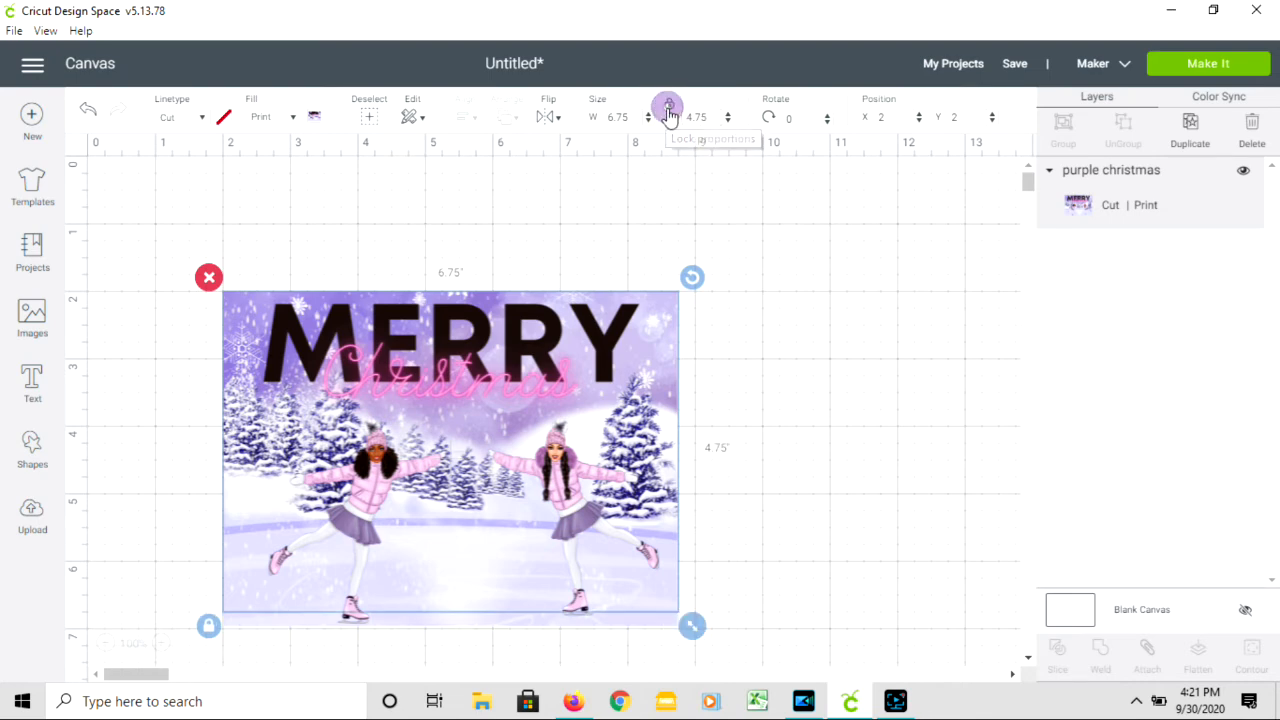
left_click(870, 283)
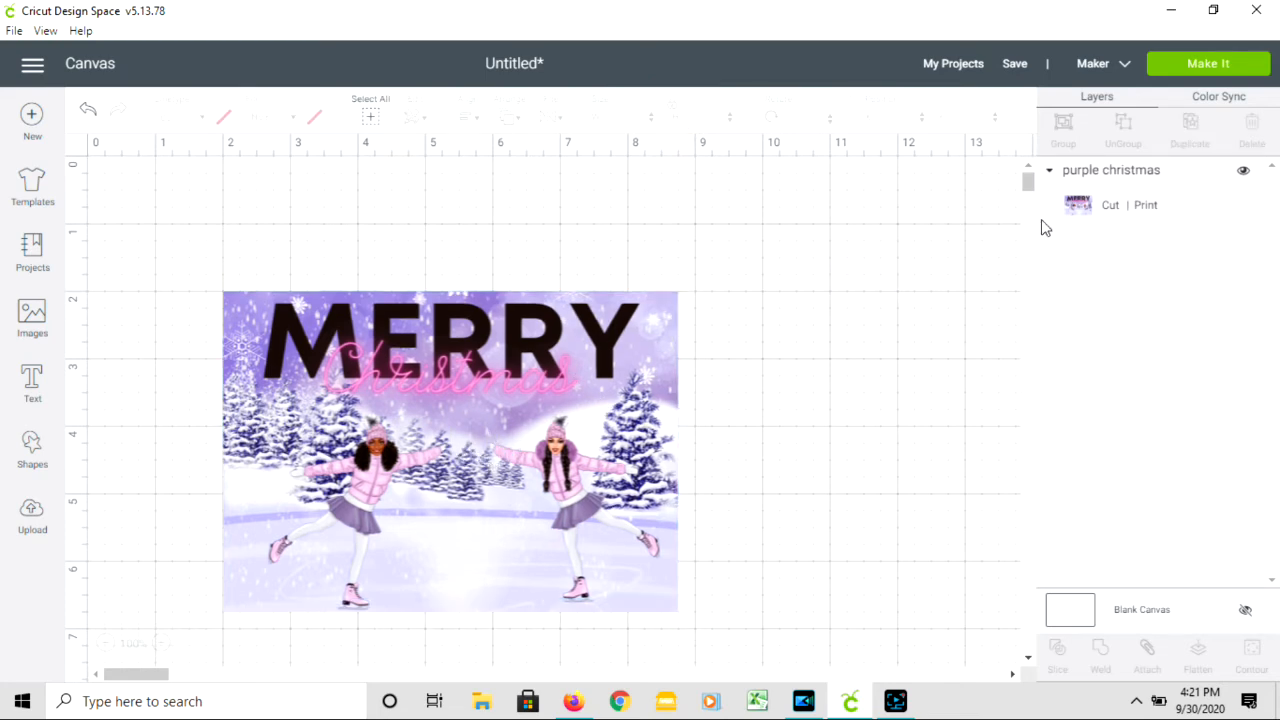
- Send the card from the prepared mat to the HP Color LaserJet Pro M252dw with Use System Dialog turned on
left_click(1237, 66)
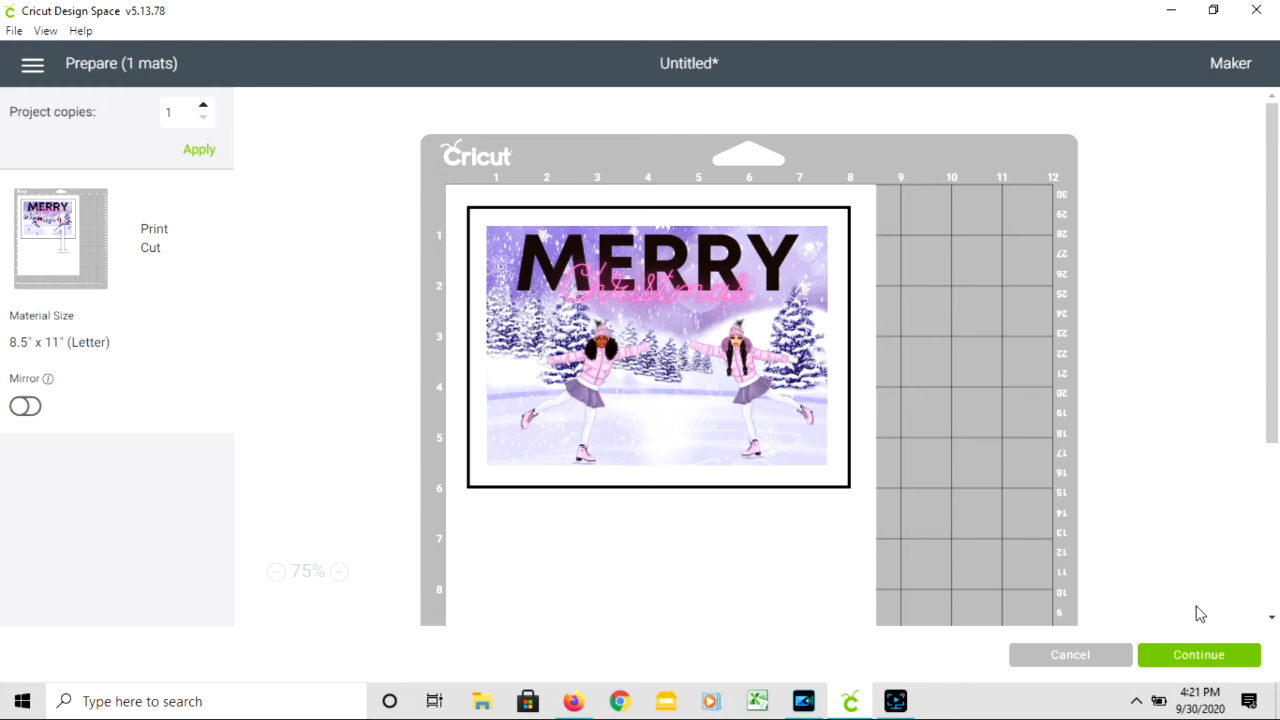
left_click(1200, 656)
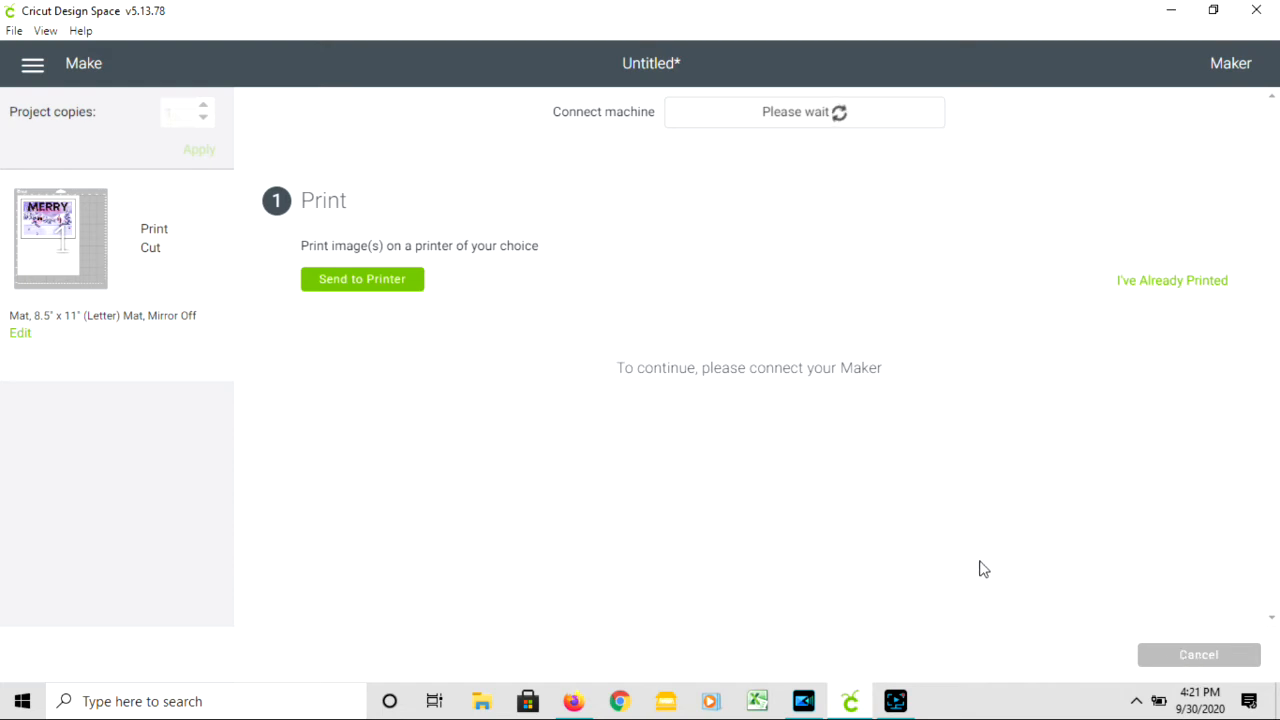
left_click(395, 288)
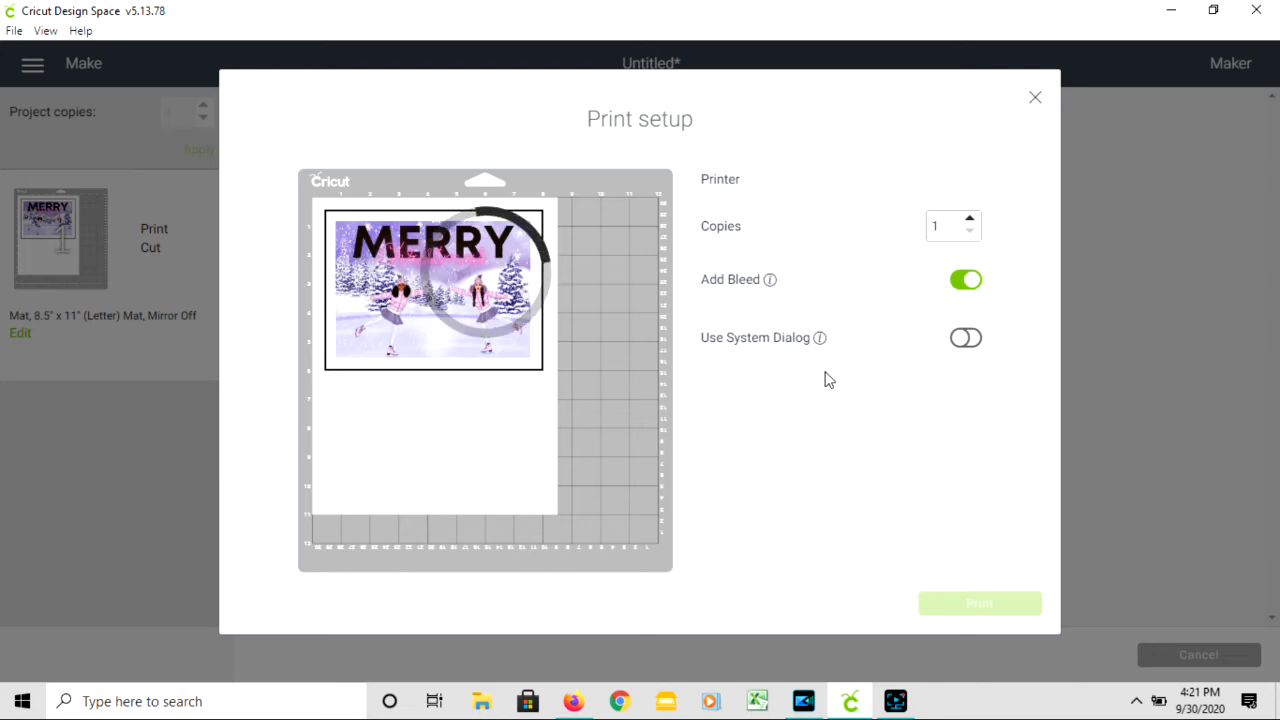
left_click(962, 339)
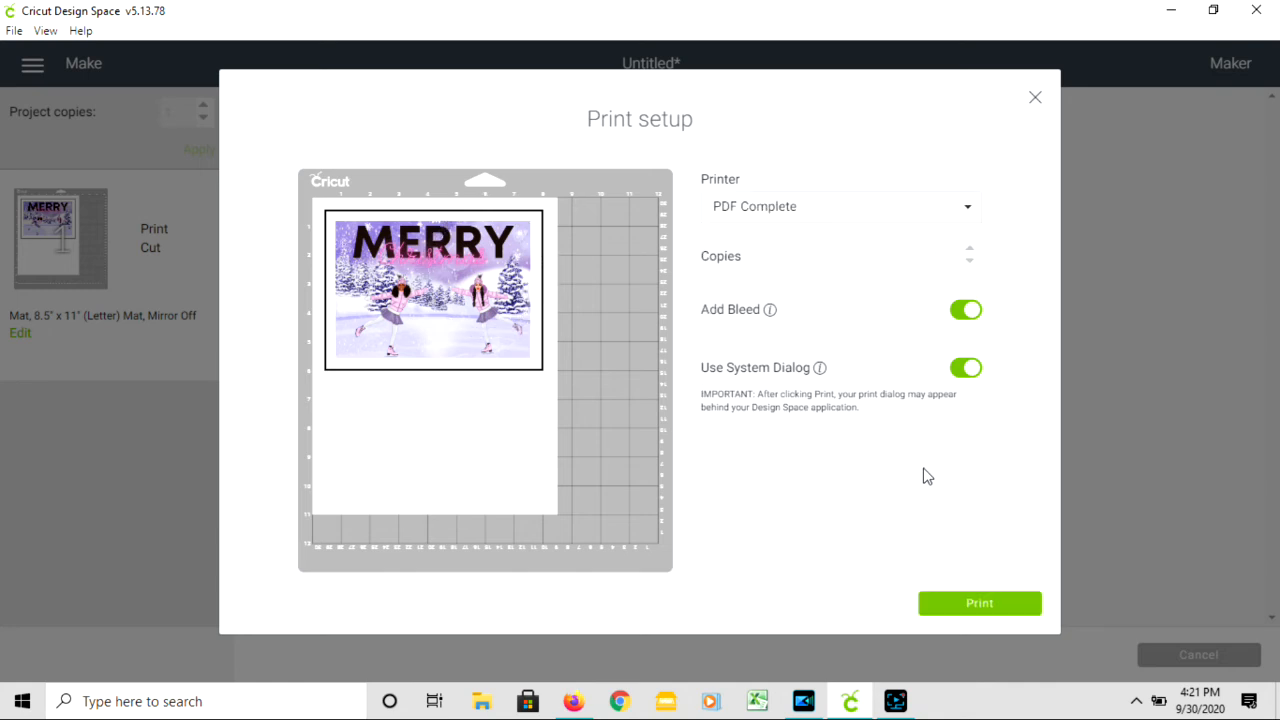
left_click(905, 213)
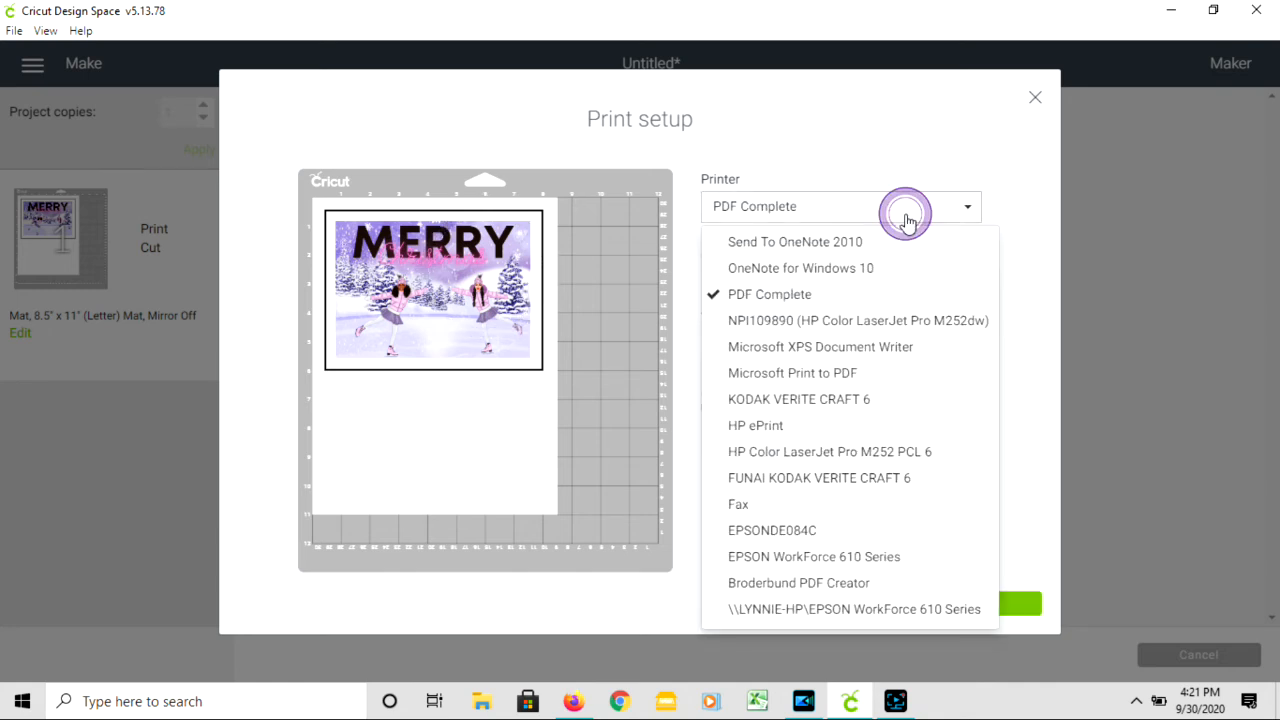
left_click(868, 320)
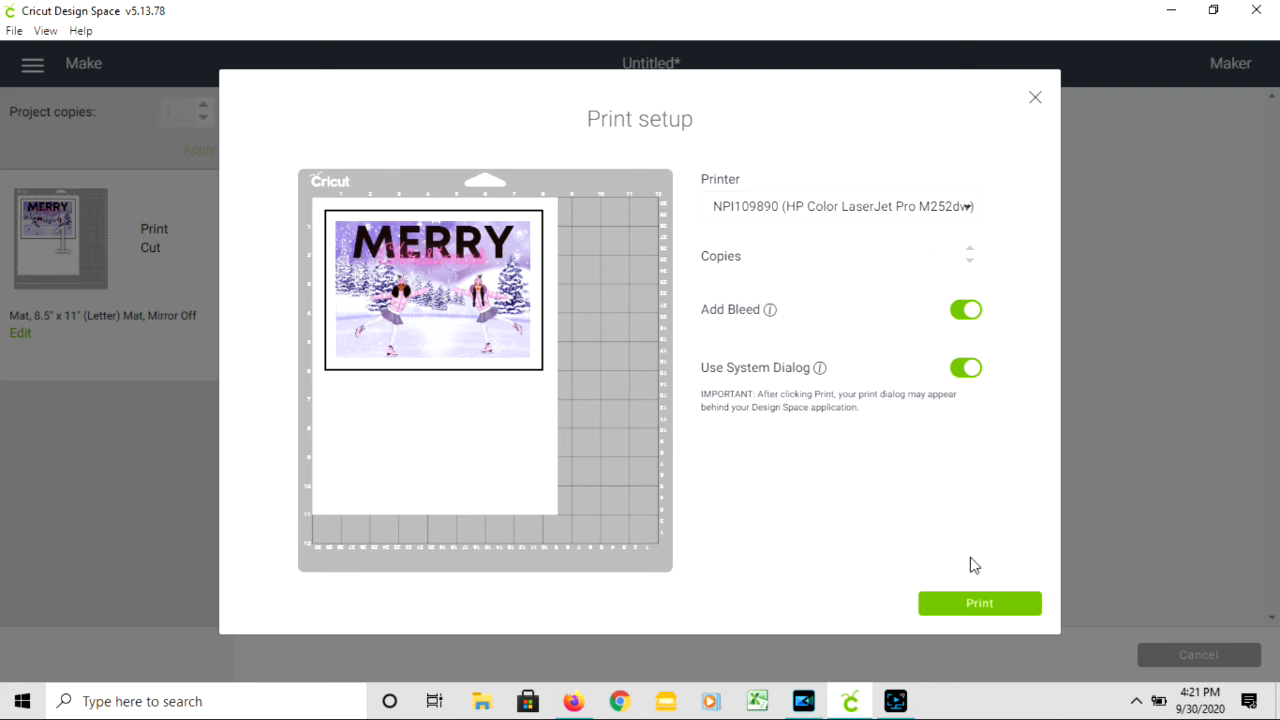
left_click(997, 608)
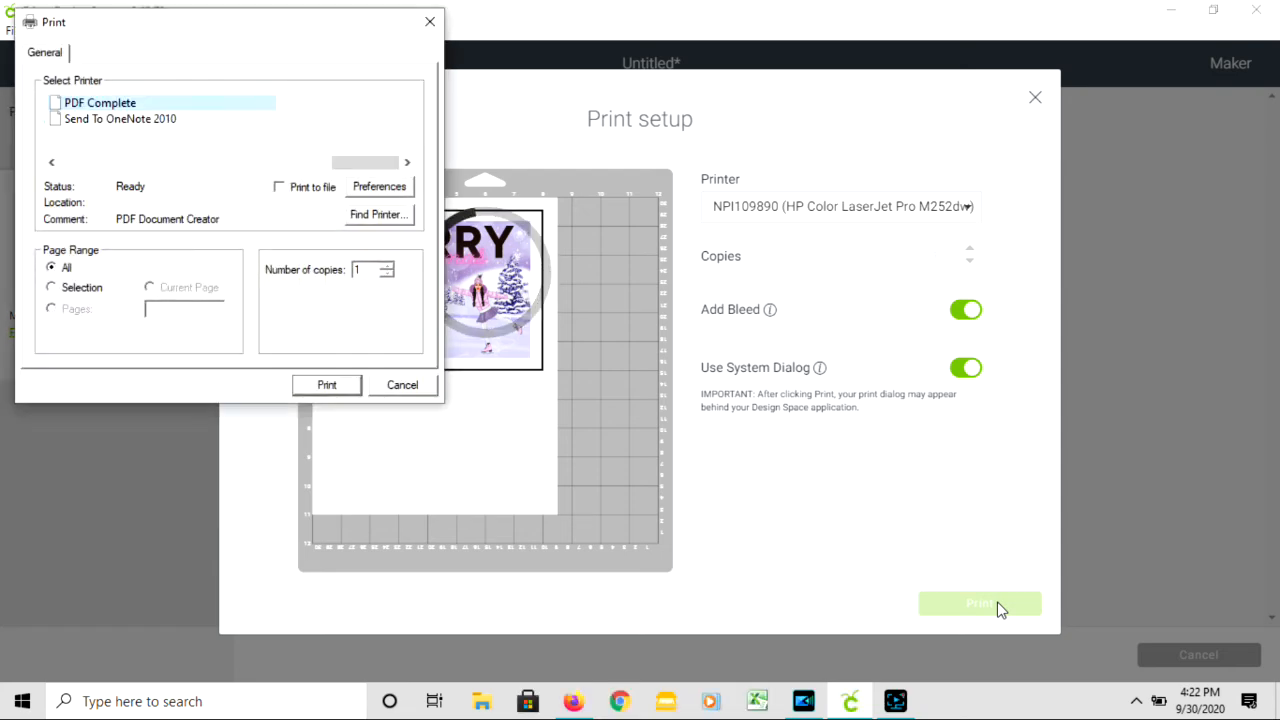
- Select the HP Color LaserJet Pro M252dw in the system print dialog and set its paper type to HP Cover Matte 200g
left_click(390, 190)
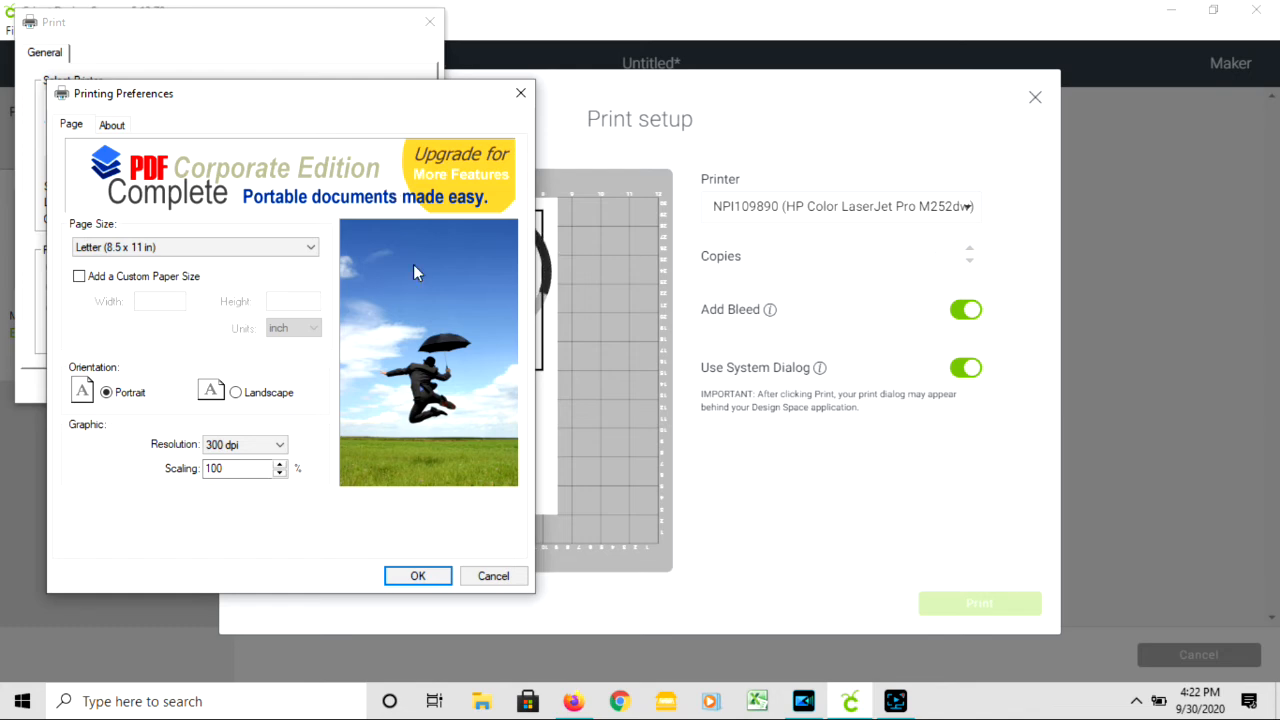
left_click(493, 576)
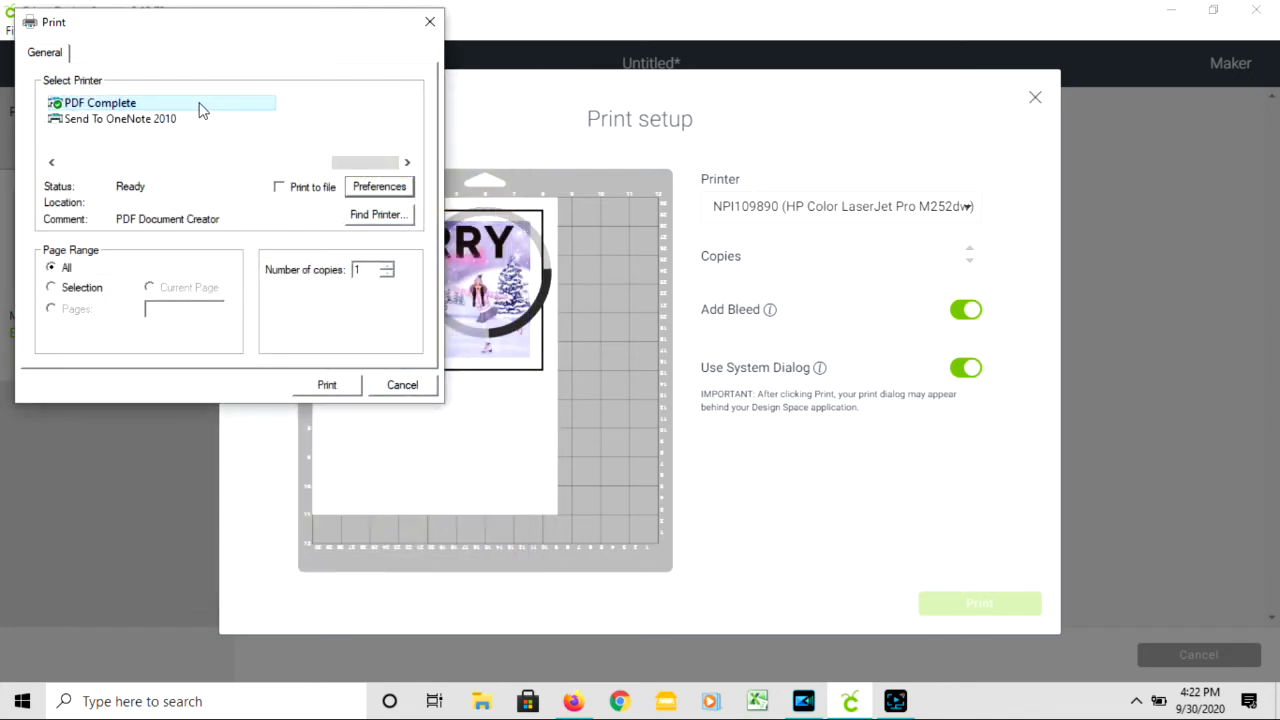
left_click(57, 163)
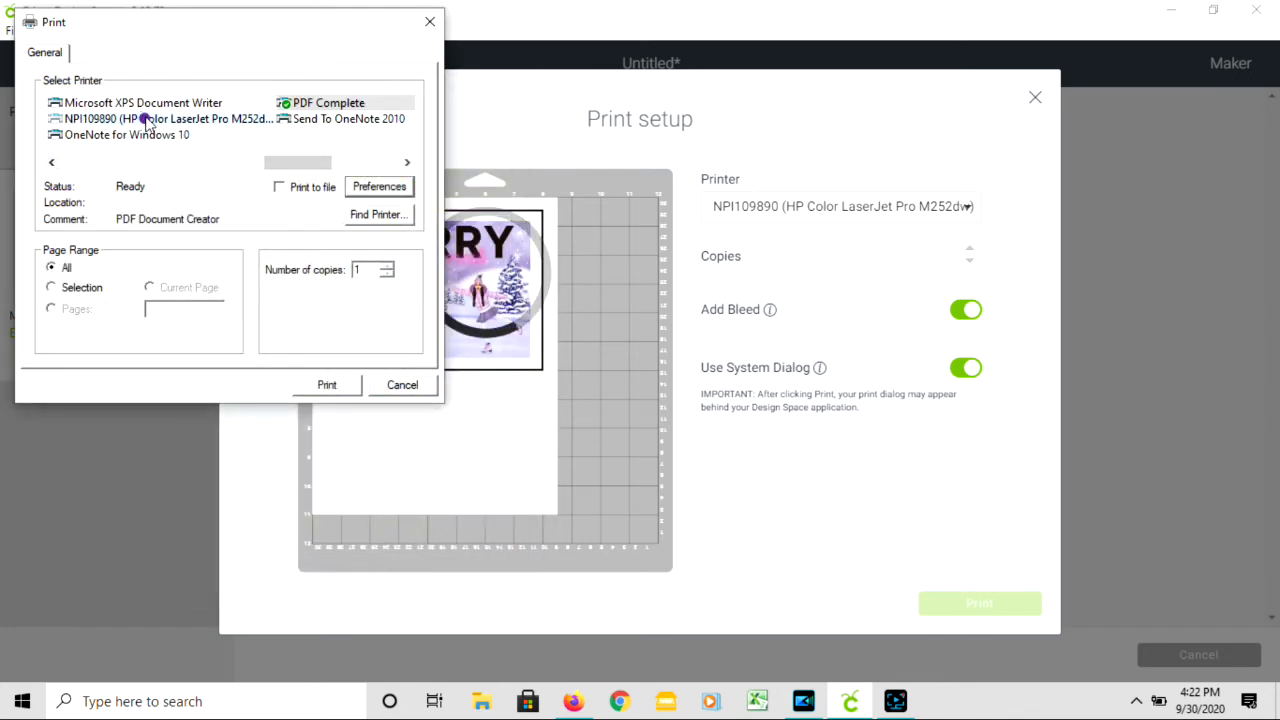
left_click(140, 118)
left_click(378, 190)
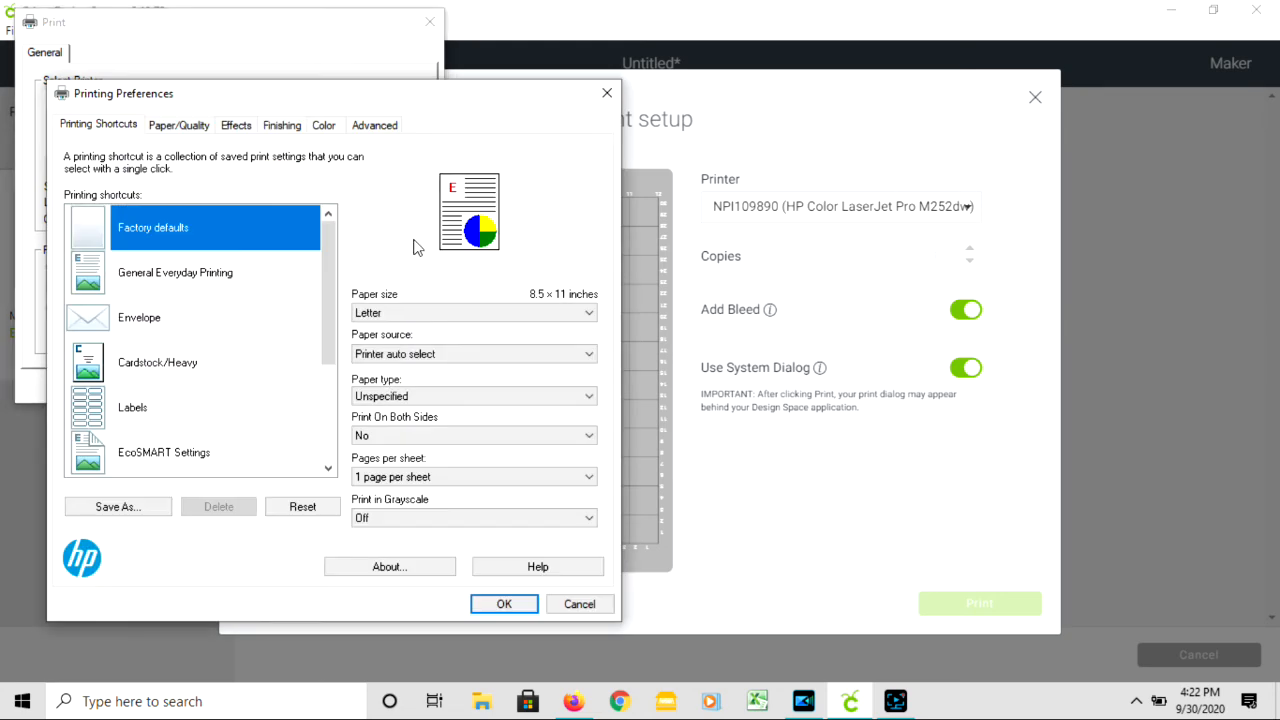
left_click(443, 398)
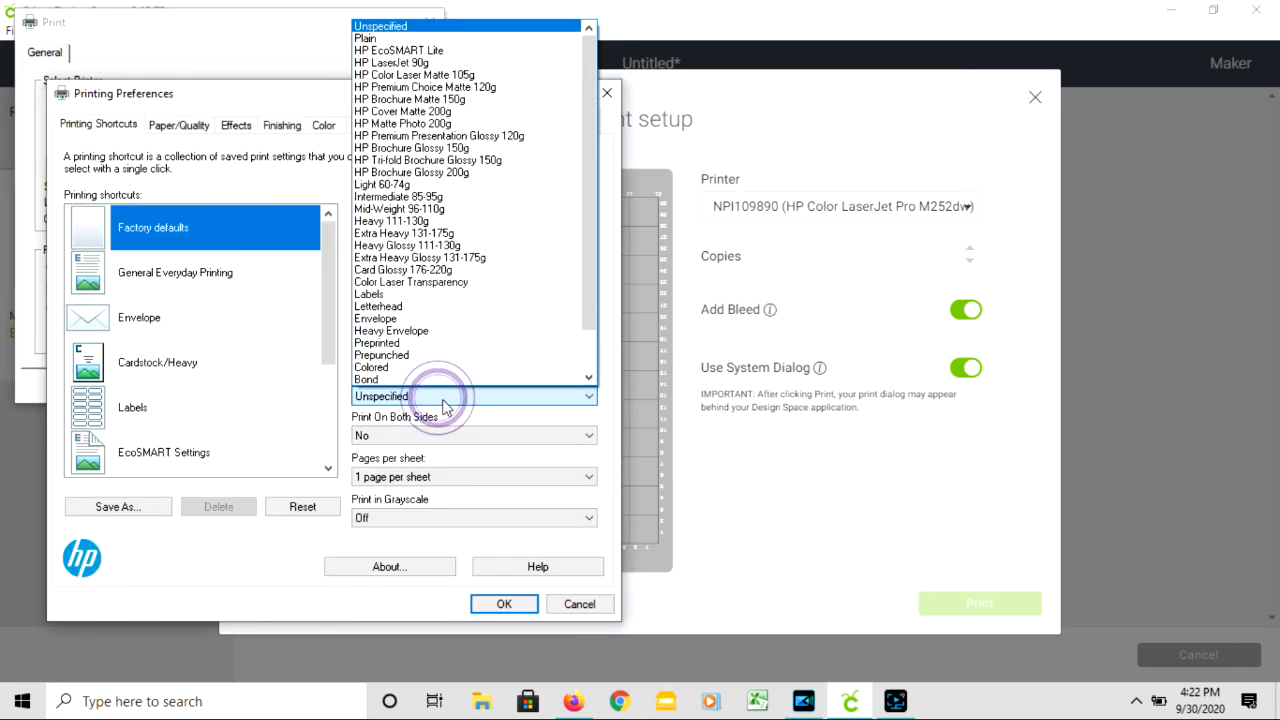
left_click(468, 111)
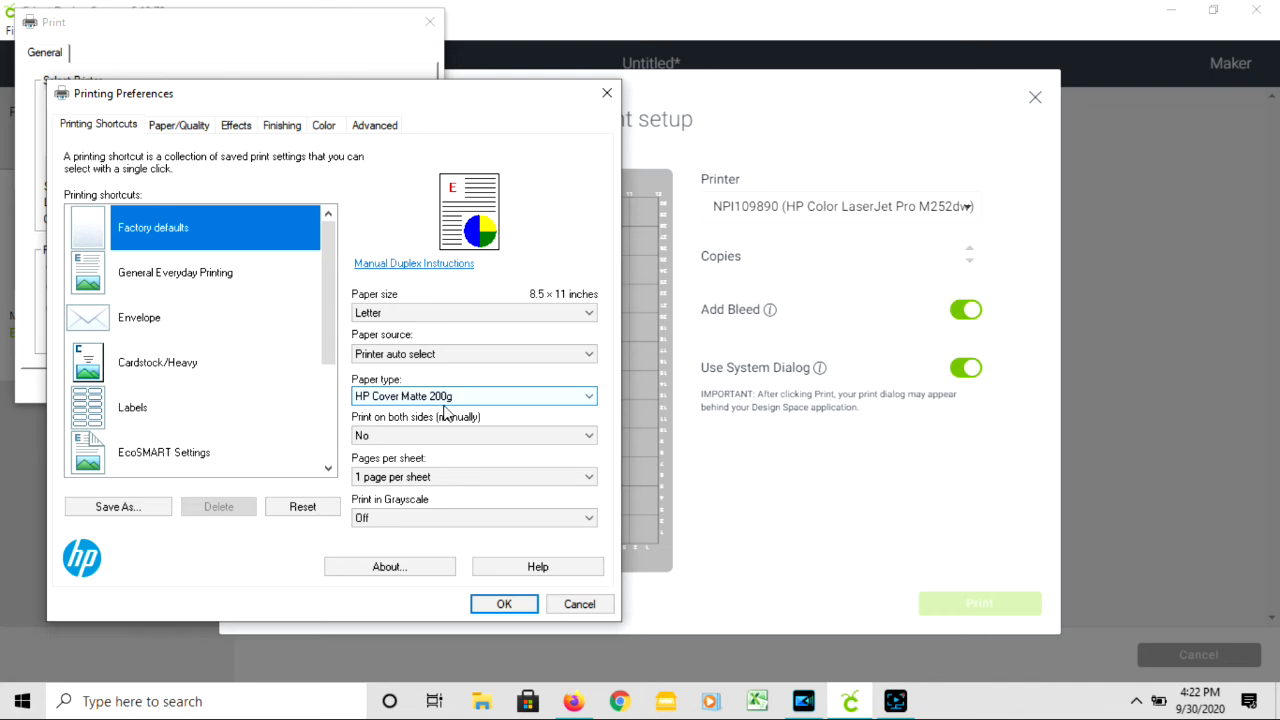
- Set the printer's gloss level to Best, accept the preferences, and cancel the print job and the print setup
left_click(189, 127)
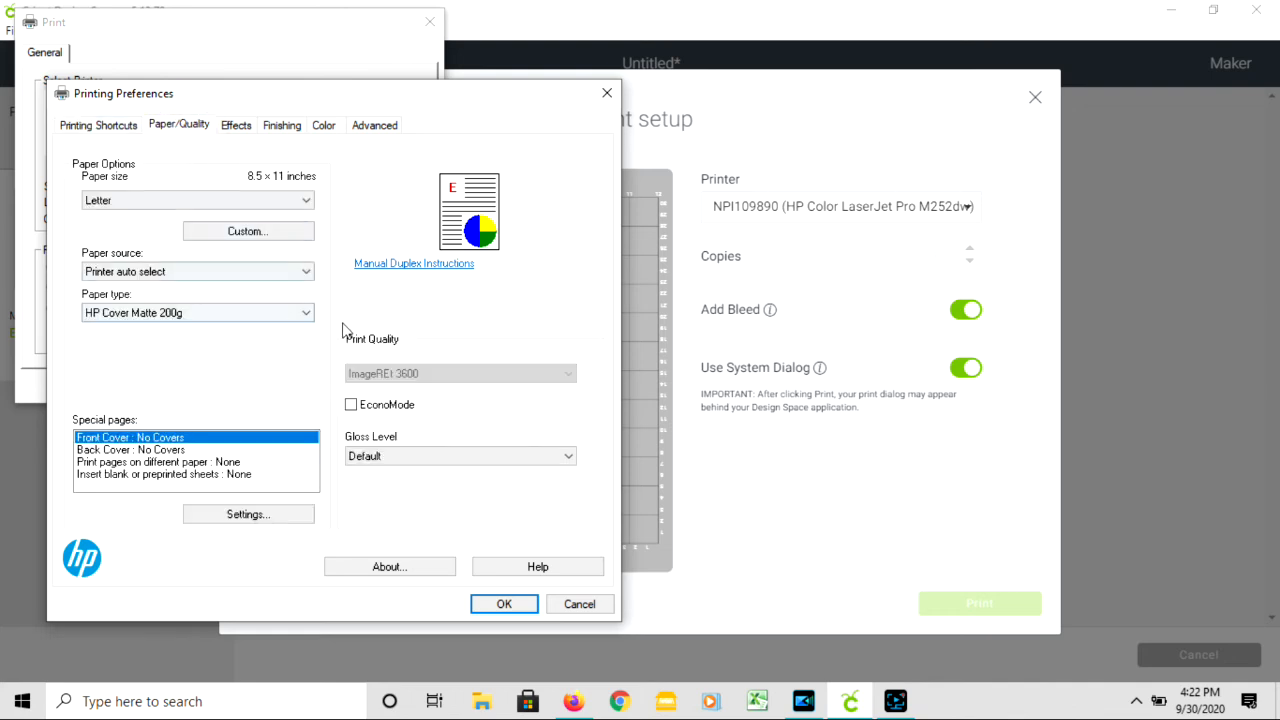
left_click(431, 459)
left_click(437, 486)
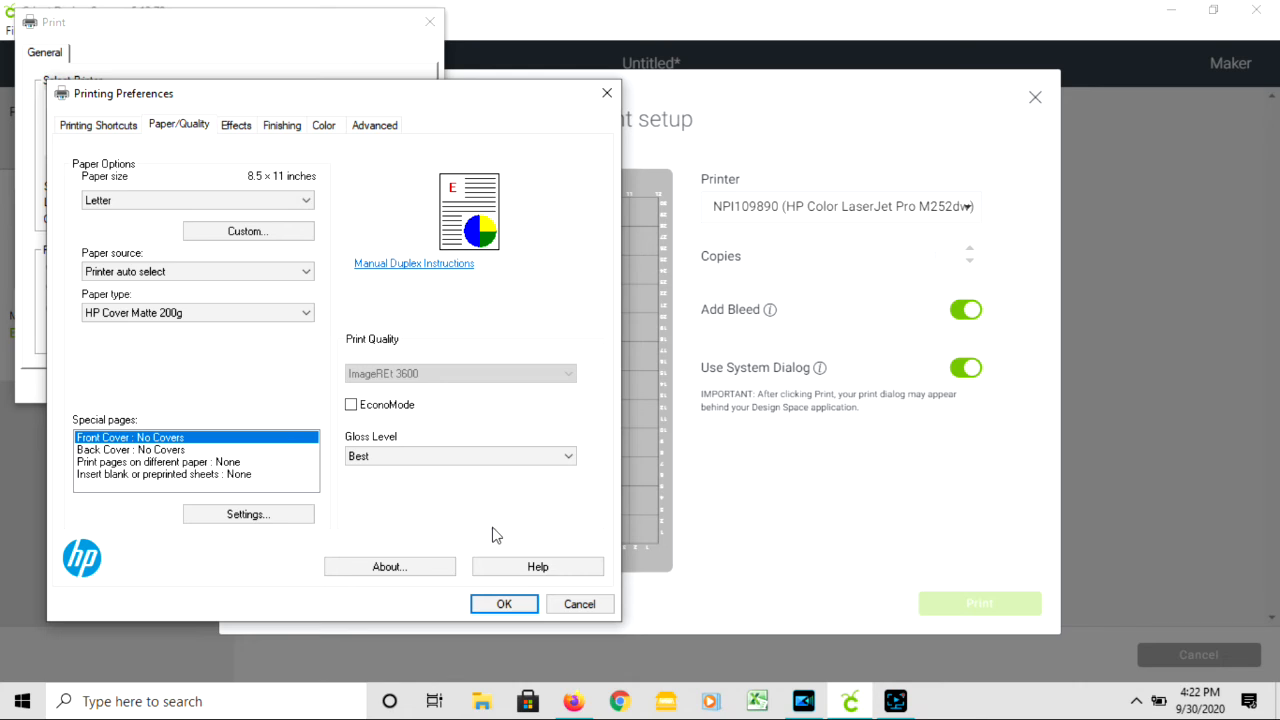
left_click(501, 604)
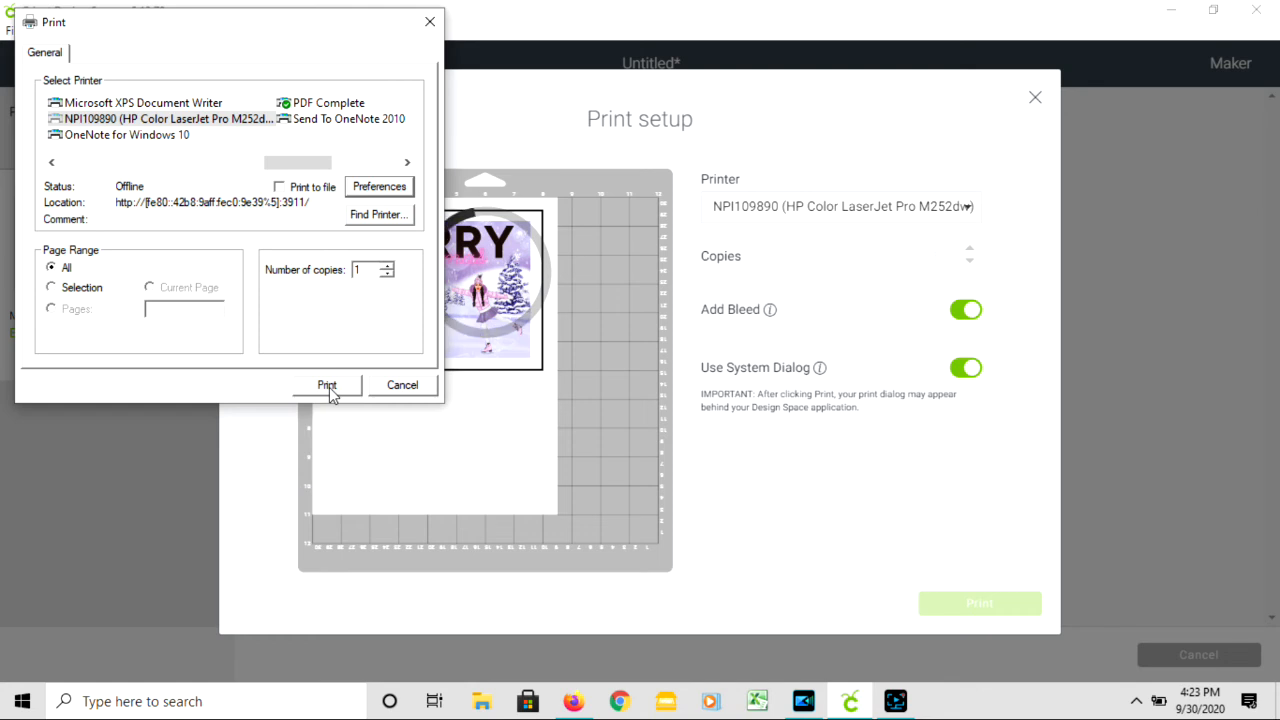
left_click(395, 389)
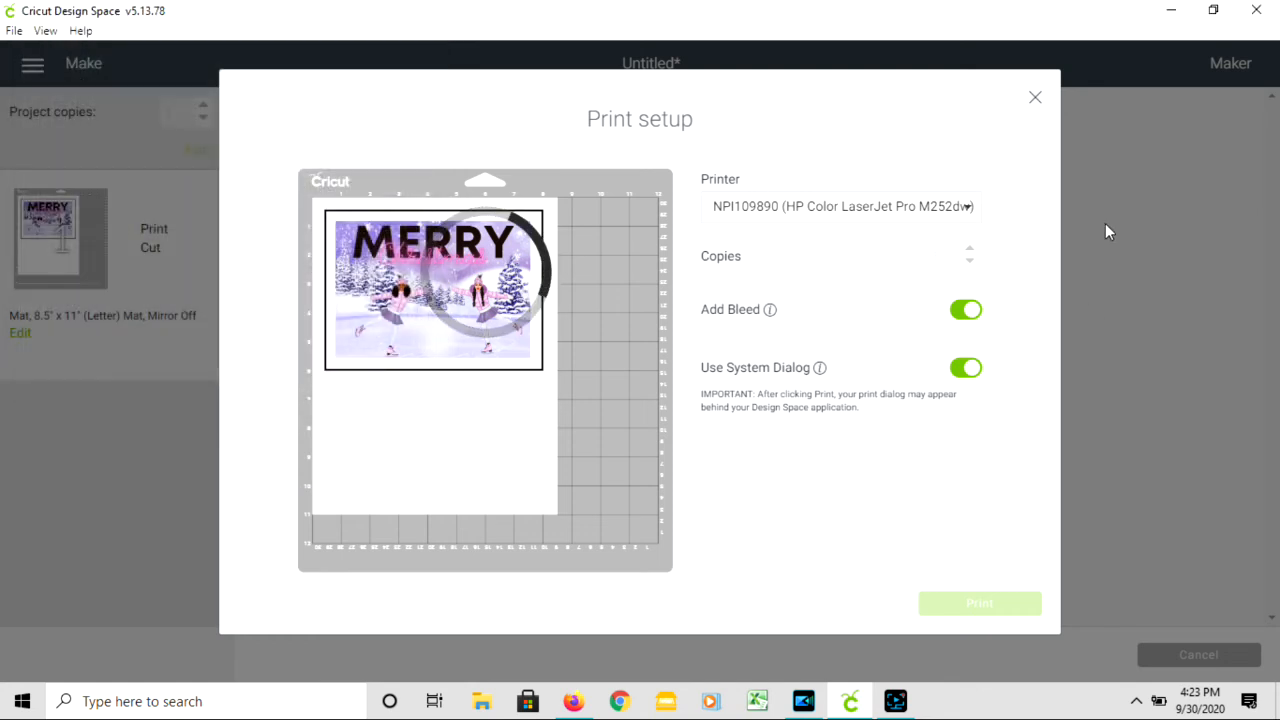
left_click(1036, 99)
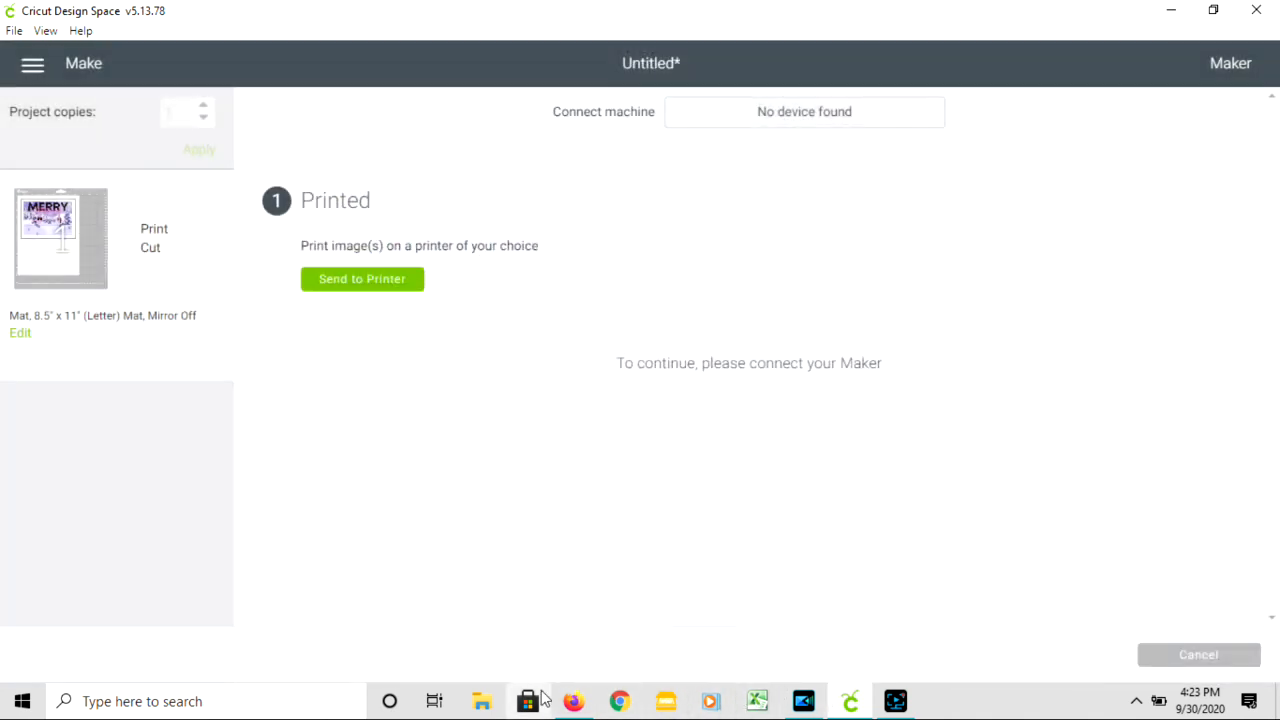
- Open the darling(1) image from the Downloads folder in Photos
left_click(478, 703)
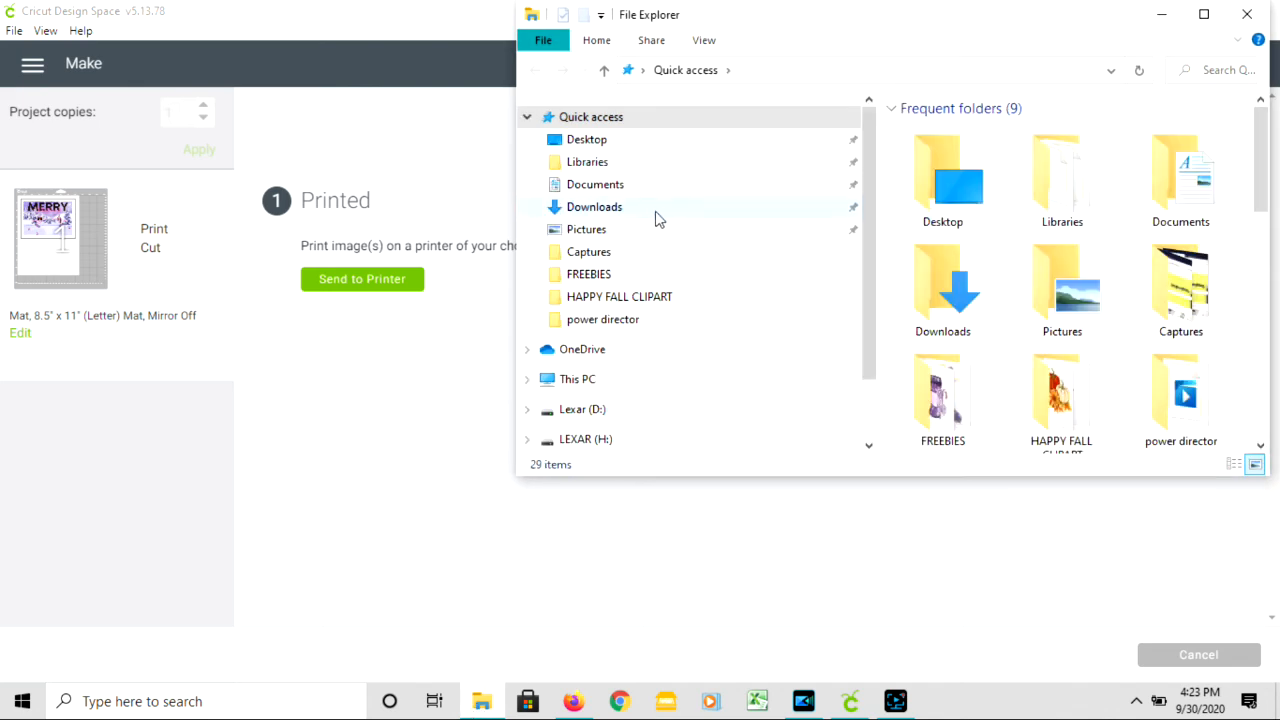
left_click(651, 207)
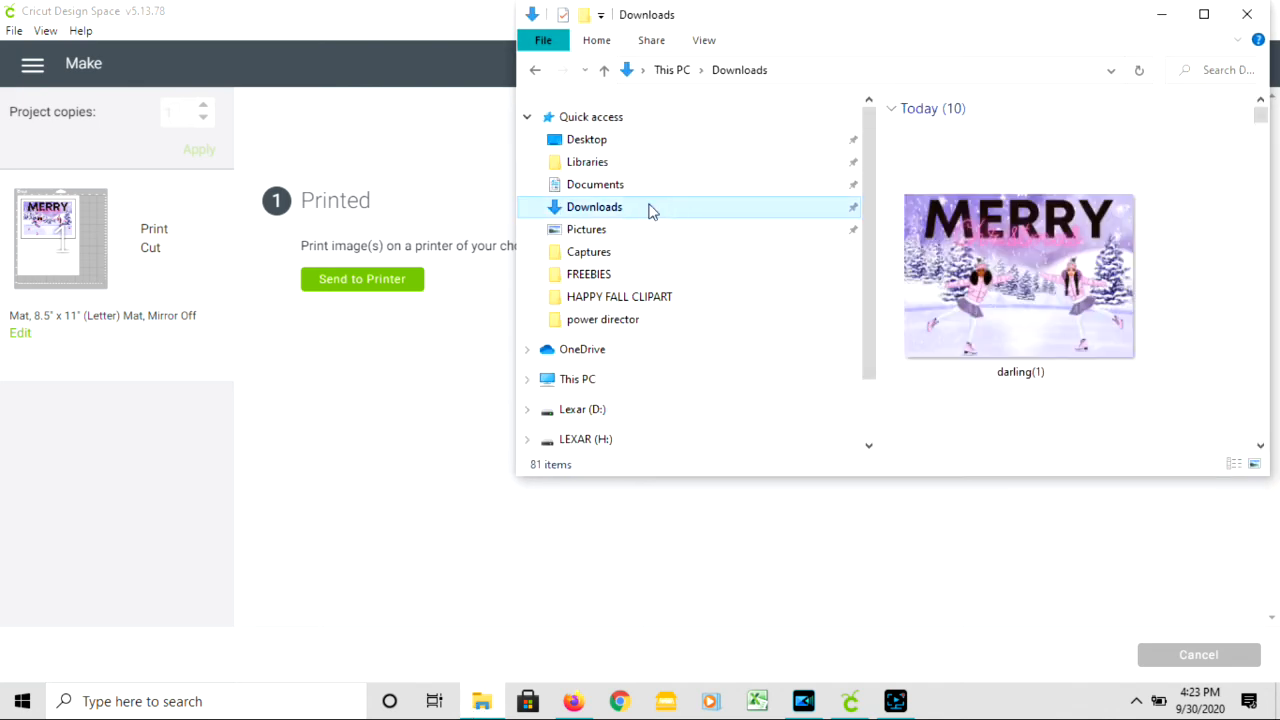
double_click(1038, 318)
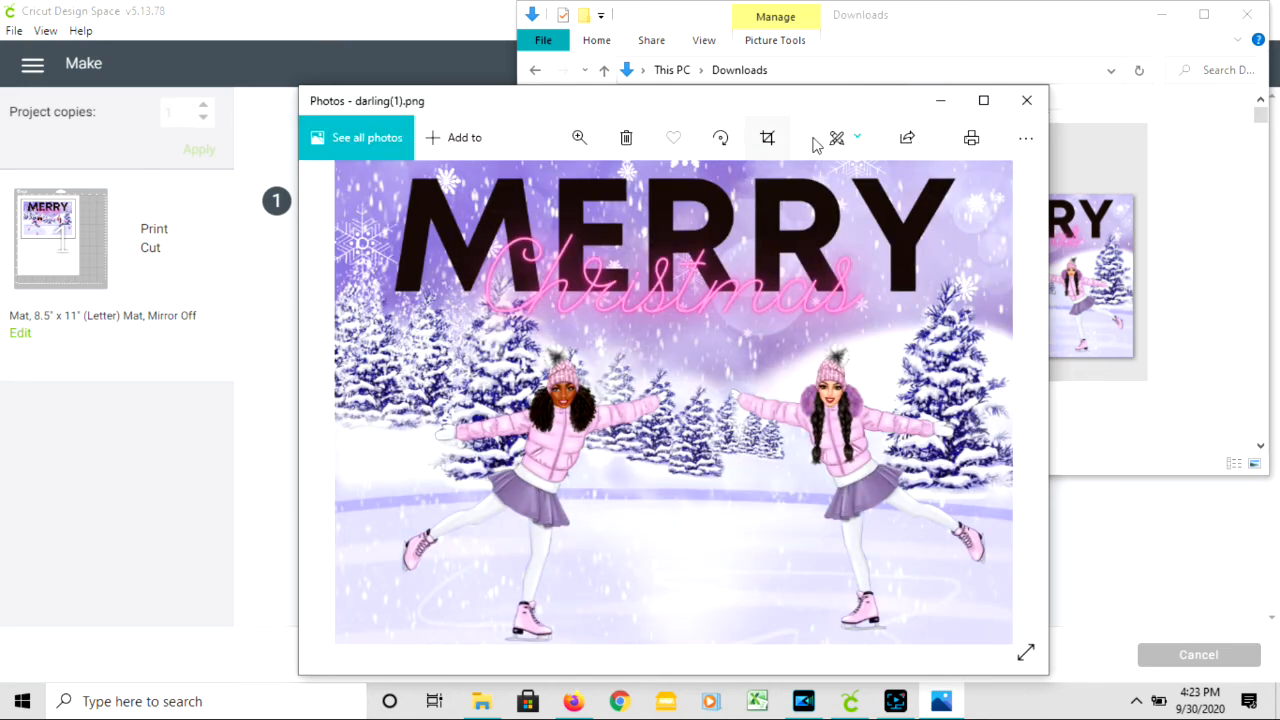
- Check the resize options for the darling(1) image, then close them, the image and the Downloads folder
left_click(1012, 140)
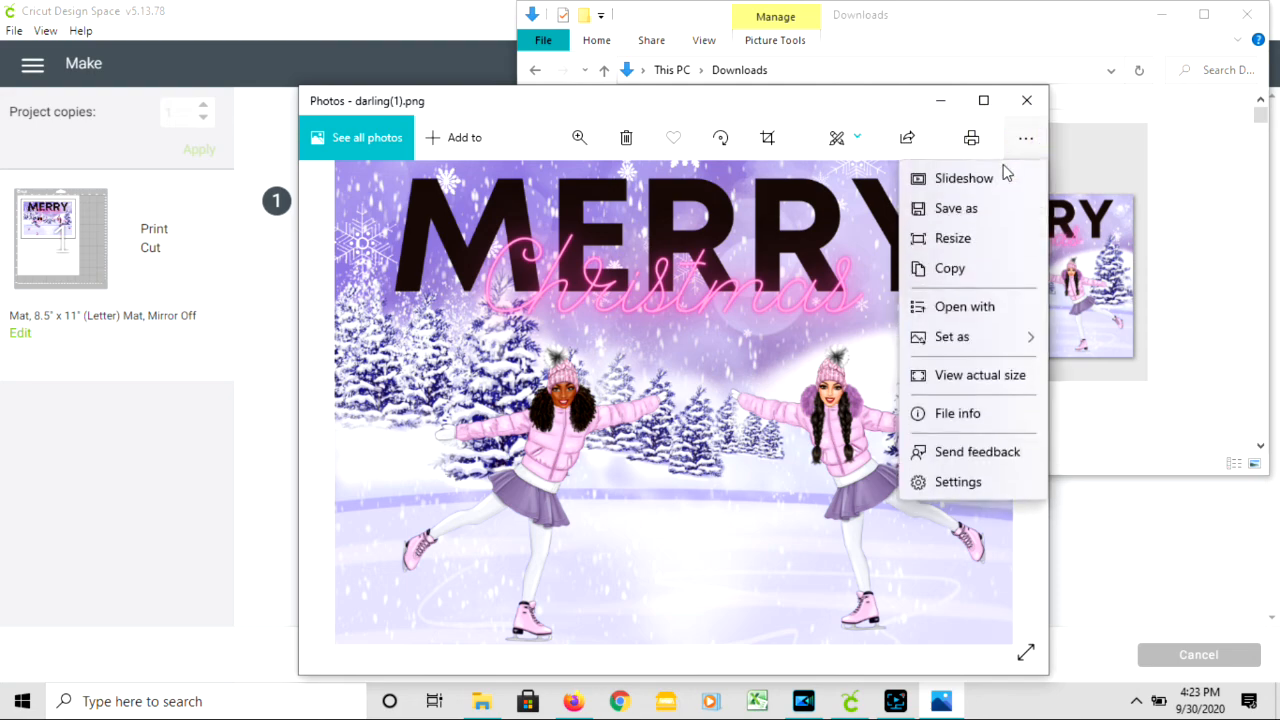
left_click(952, 239)
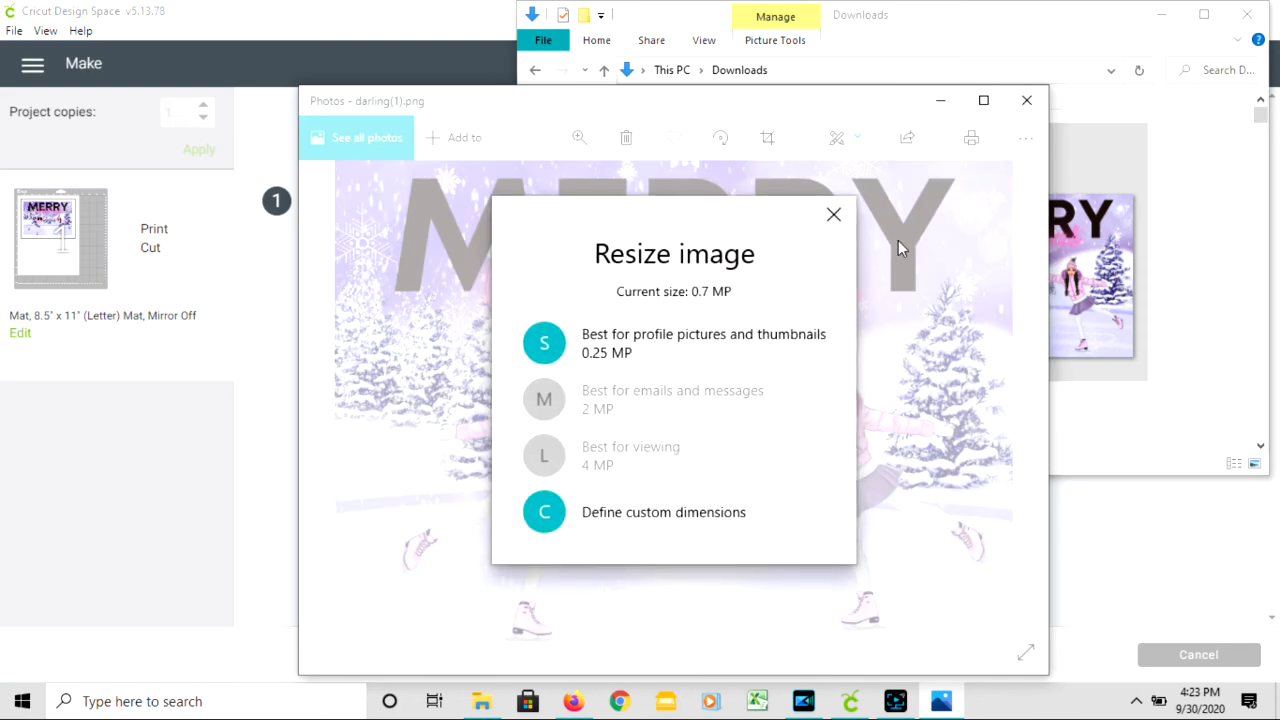
left_click(833, 215)
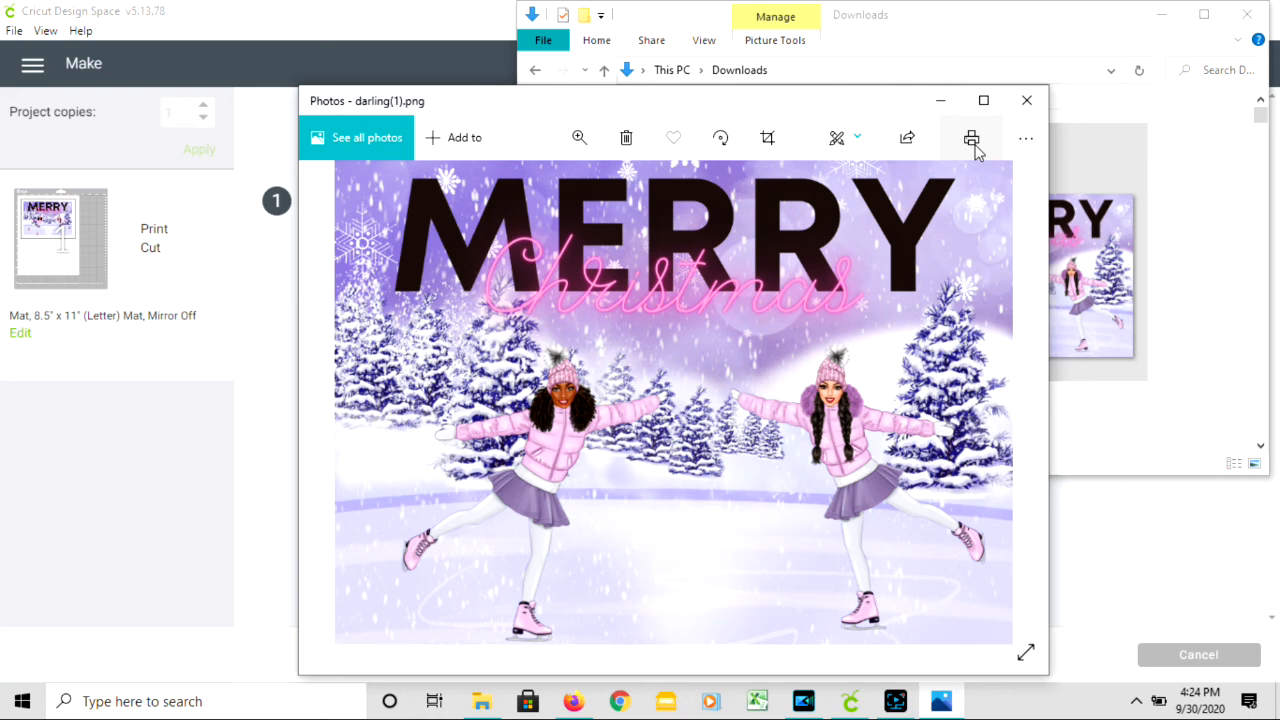
left_click(1026, 100)
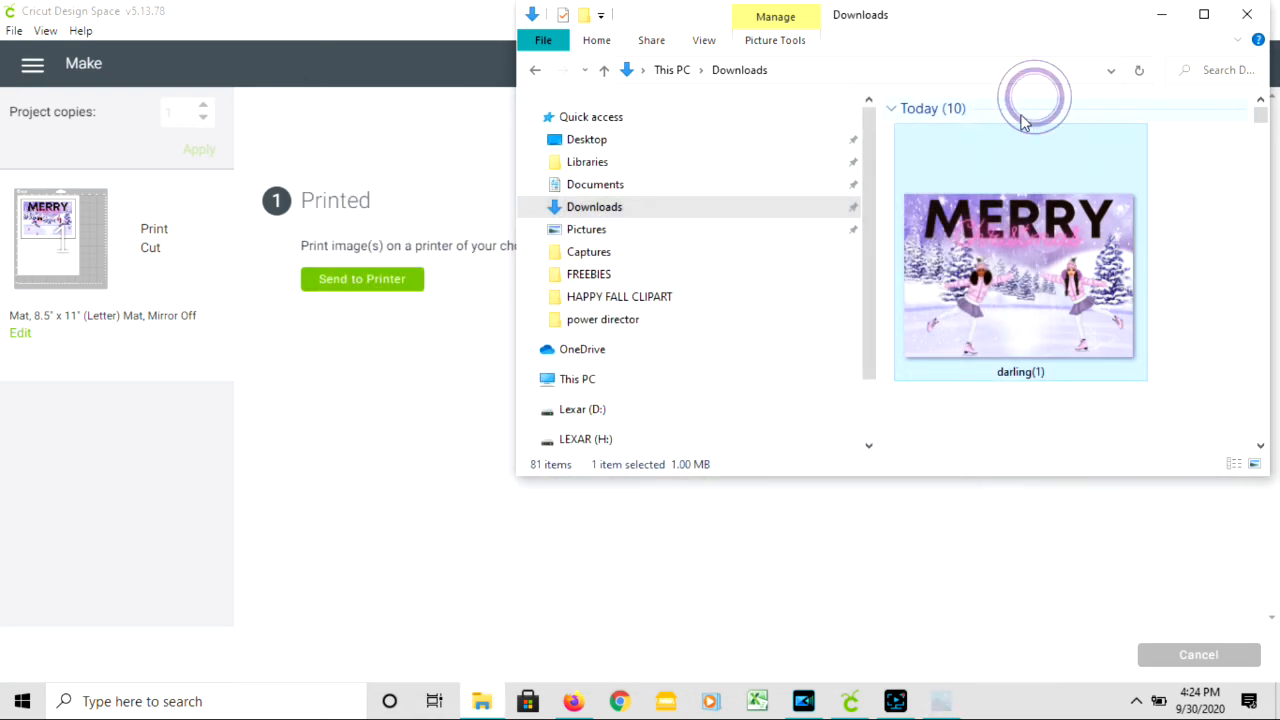
left_click(1250, 15)
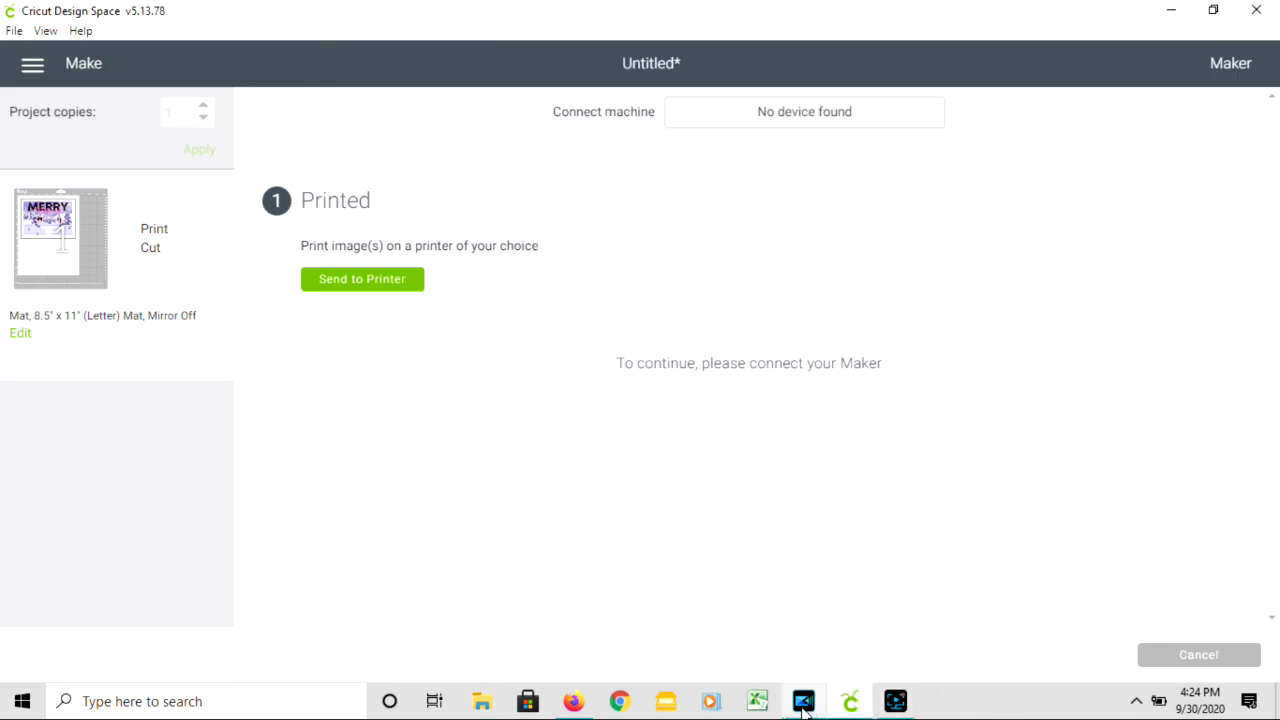
- Switch to the darling card in Canva, dismiss the saved-design message and look through the uploaded images
mouse_move(804, 710)
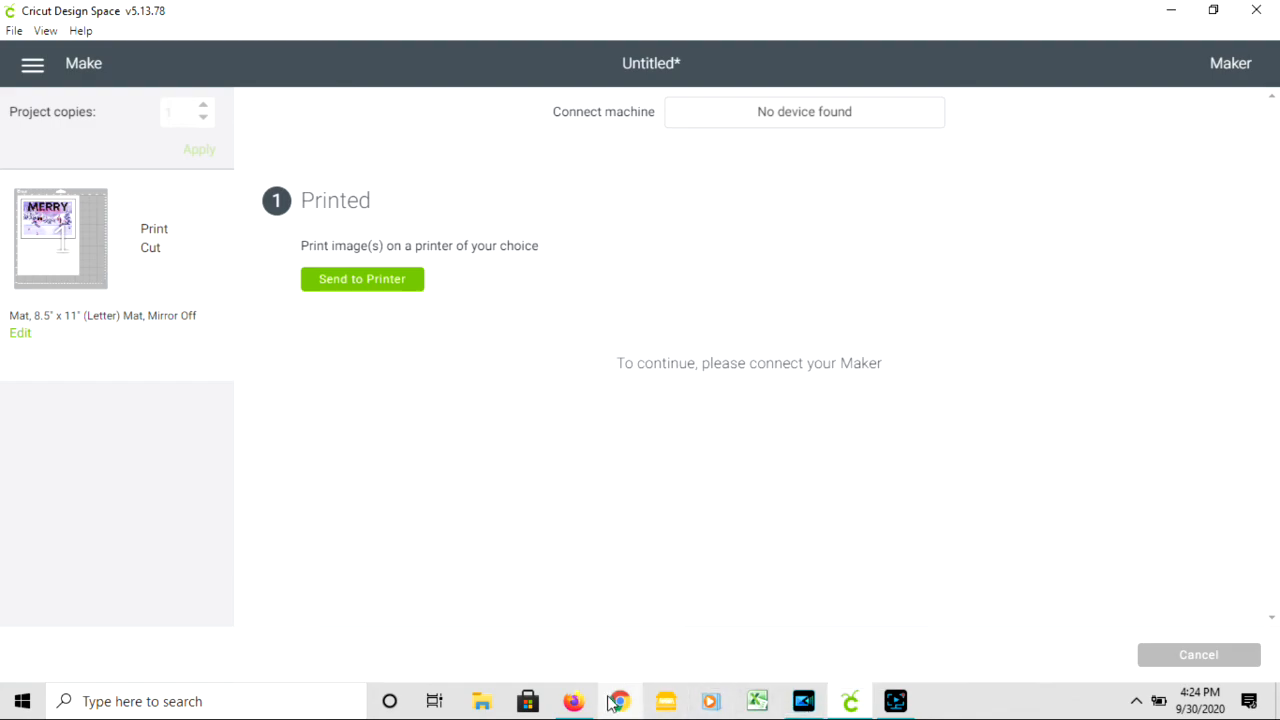
left_click(574, 703)
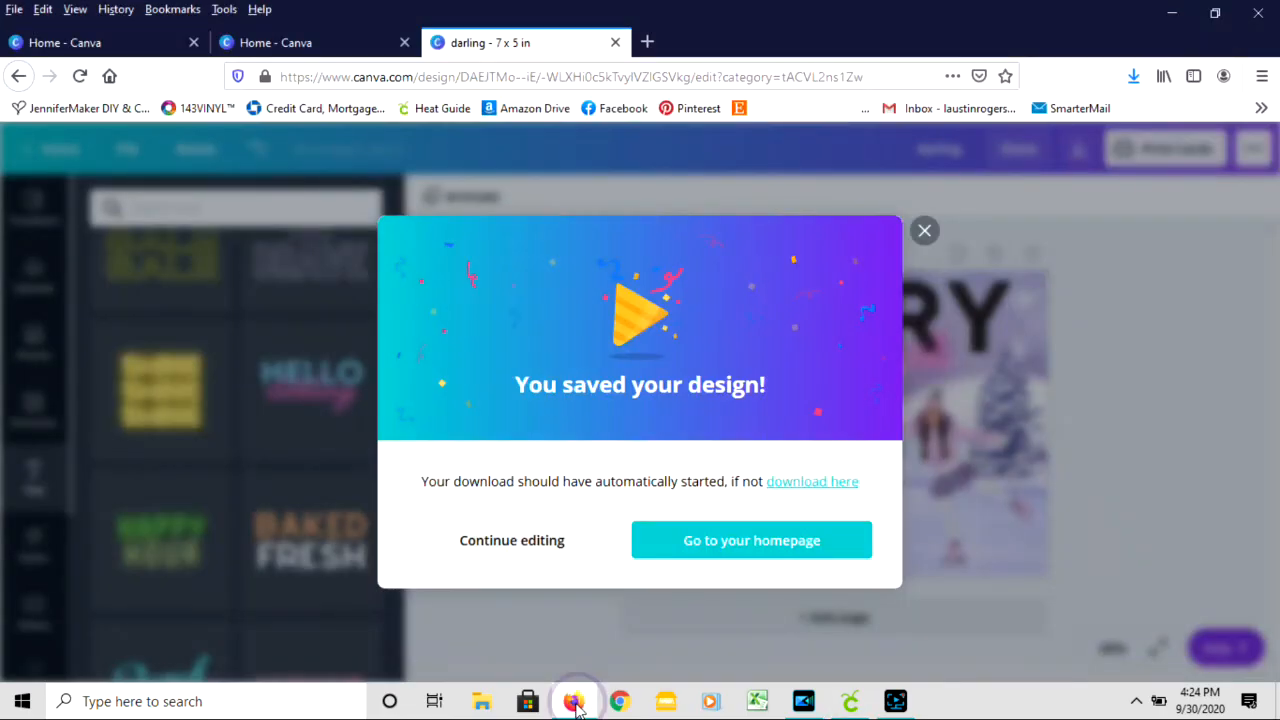
left_click(925, 232)
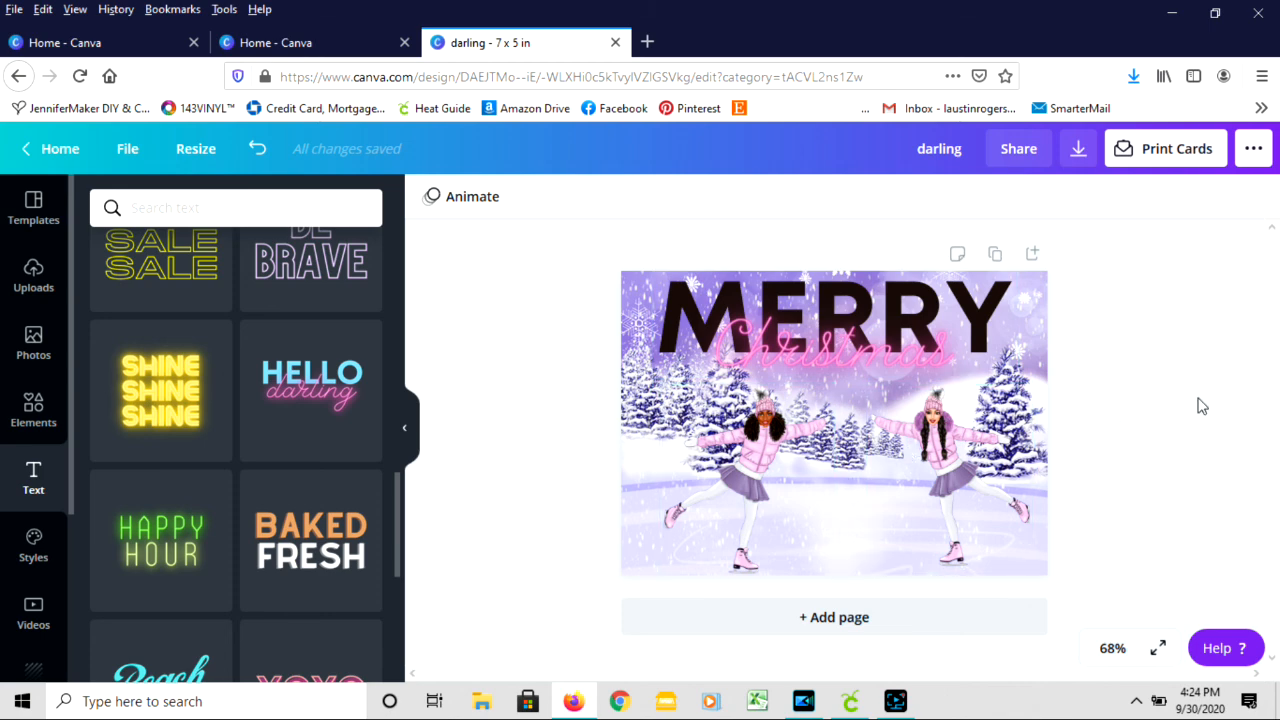
left_click(33, 275)
scroll(258, 373, "down", 10)
scroll(290, 420, "up", 6)
scroll(326, 473, "up", 1)
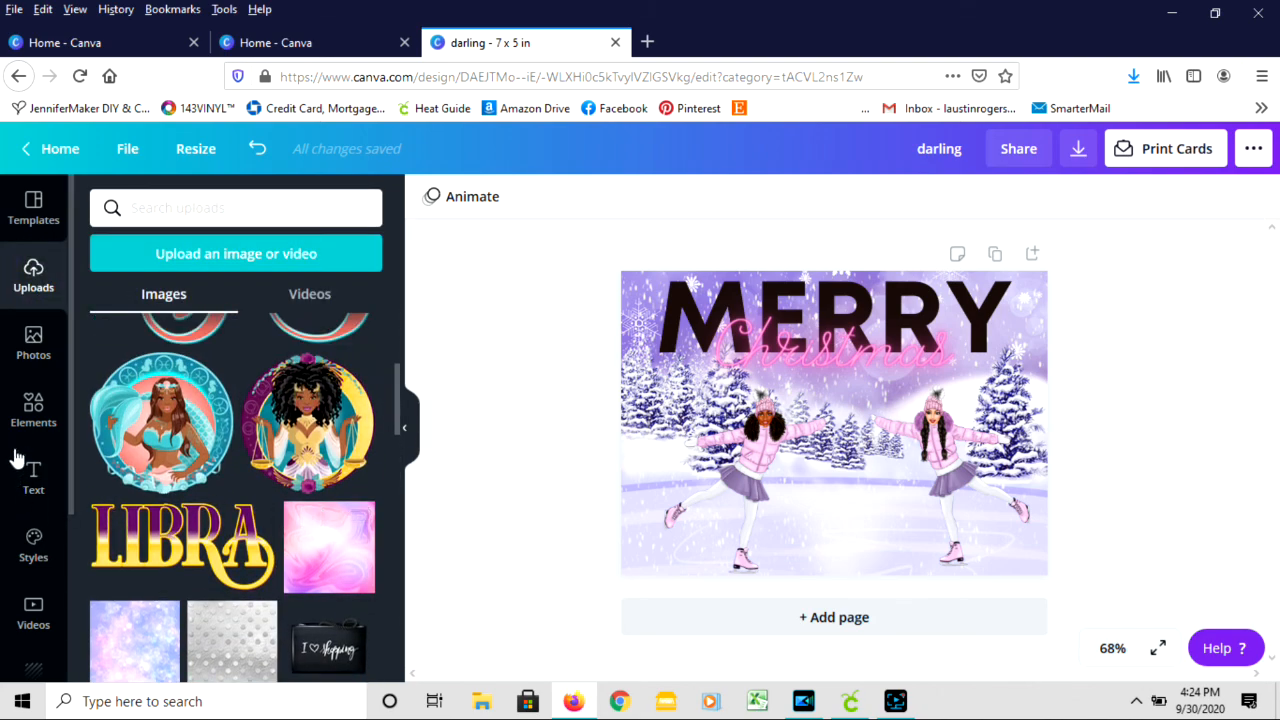
- Replace the card's snowy background with the recently used peach-orange gradient and open the list of additional Canva apps and integrations
scroll(36, 460, "down", 3)
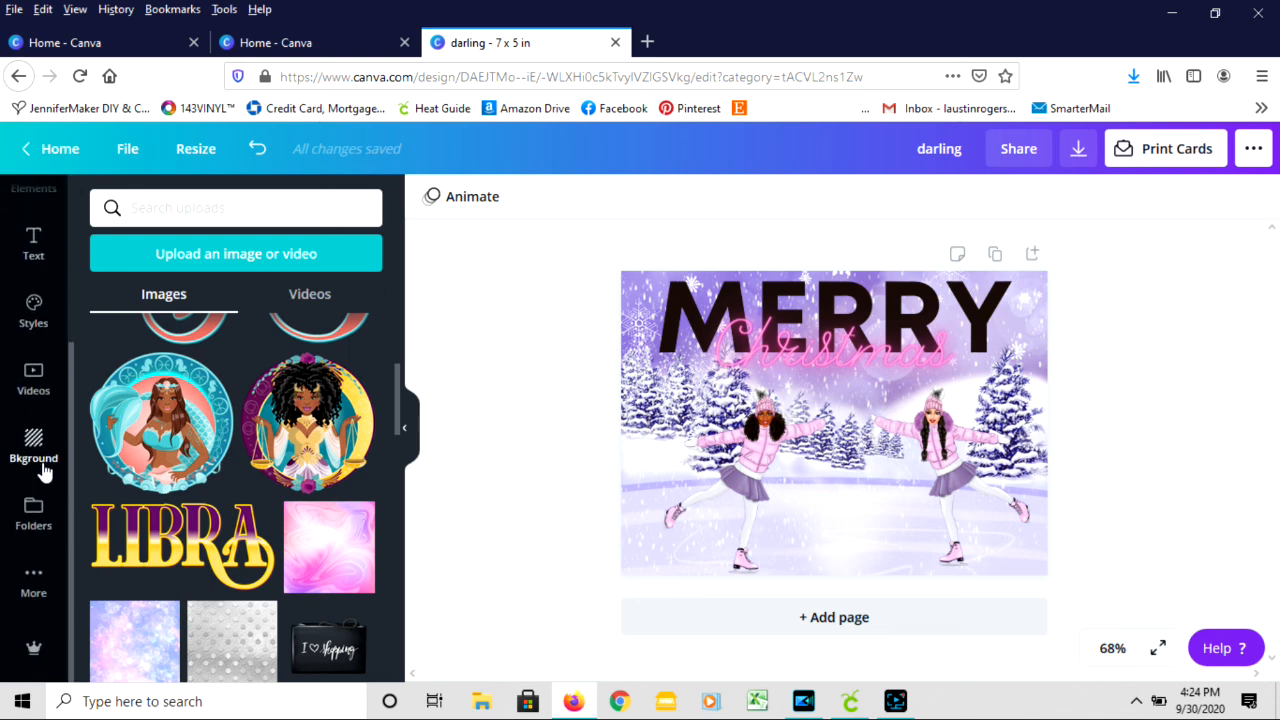
left_click(36, 450)
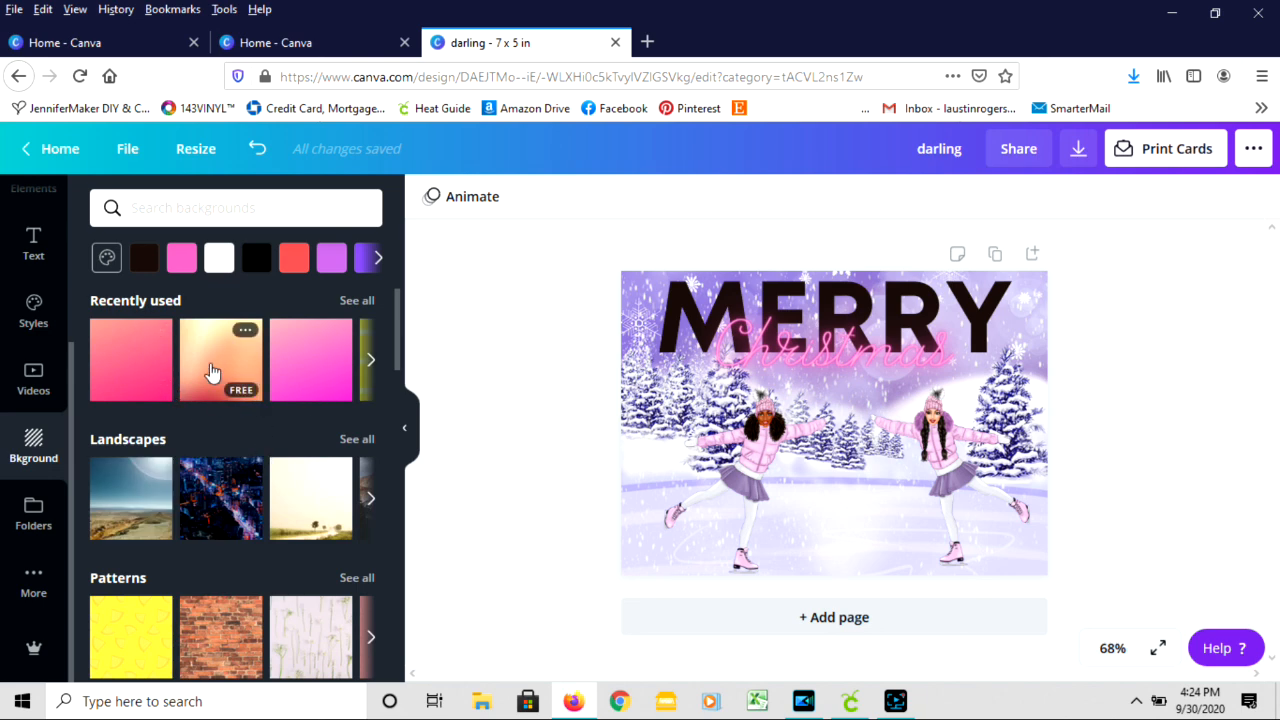
left_click(209, 372)
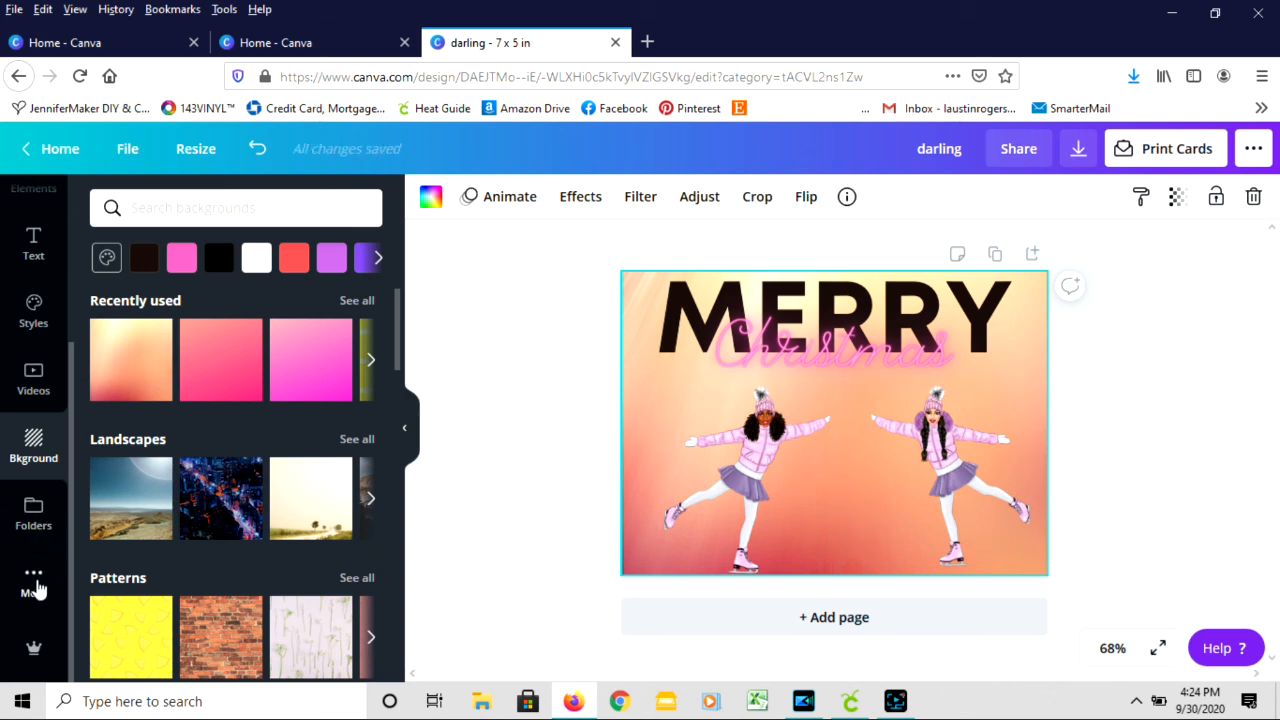
left_click(34, 588)
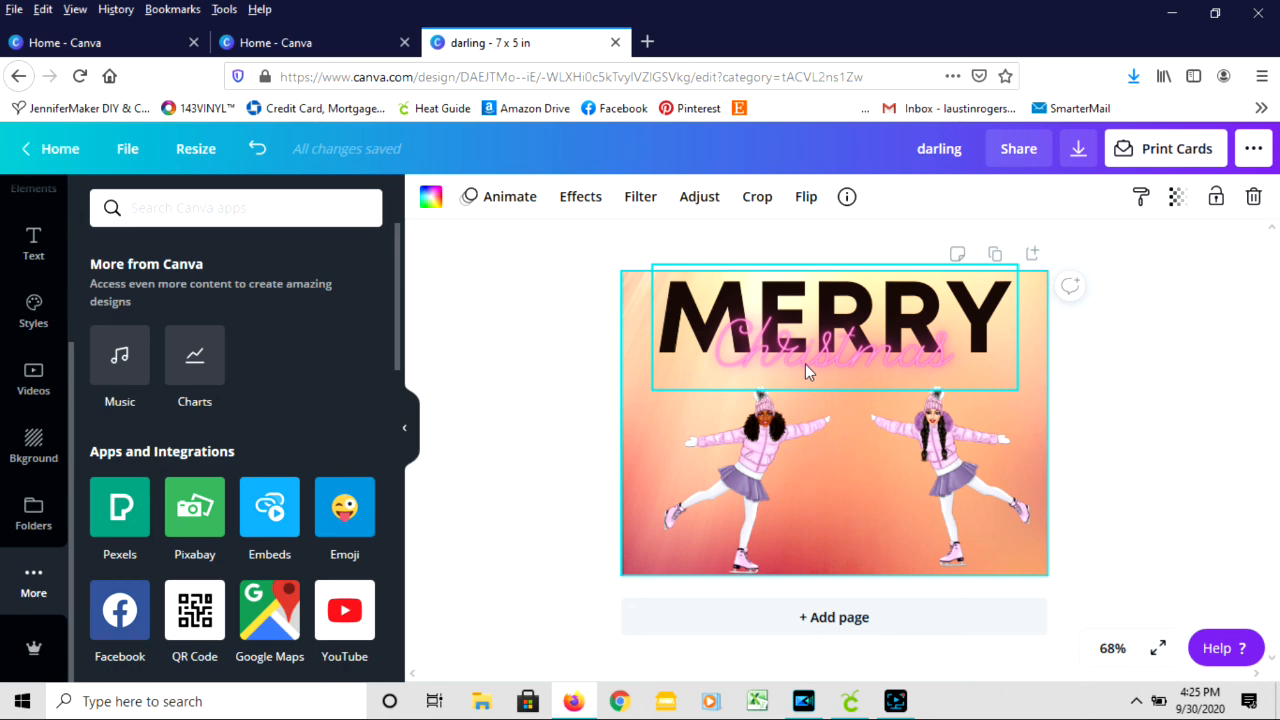
left_click(897, 700)
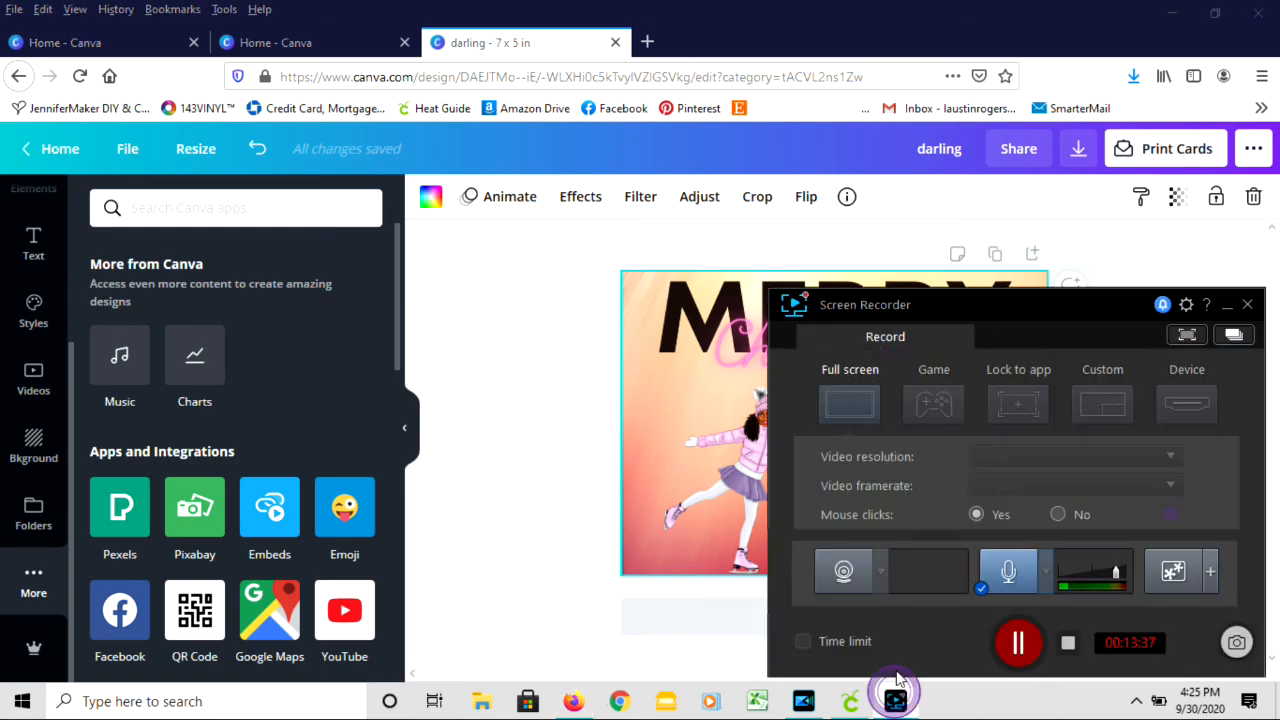
left_click(1068, 643)
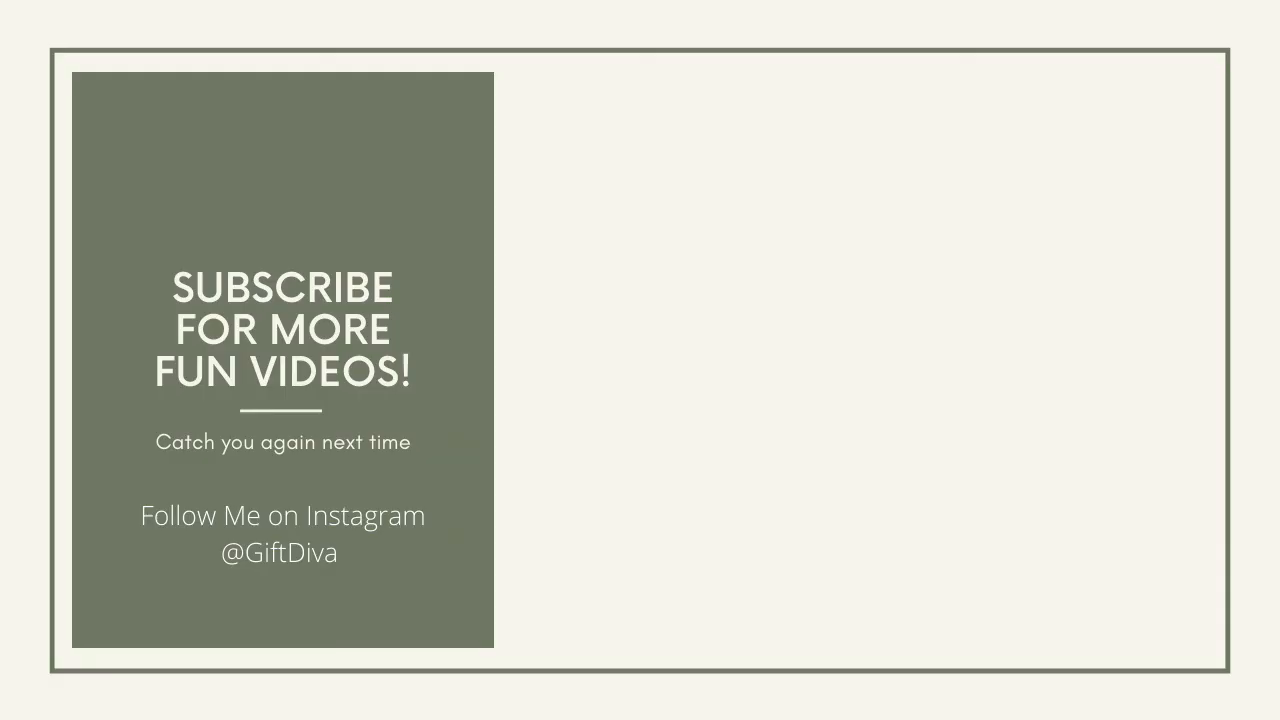